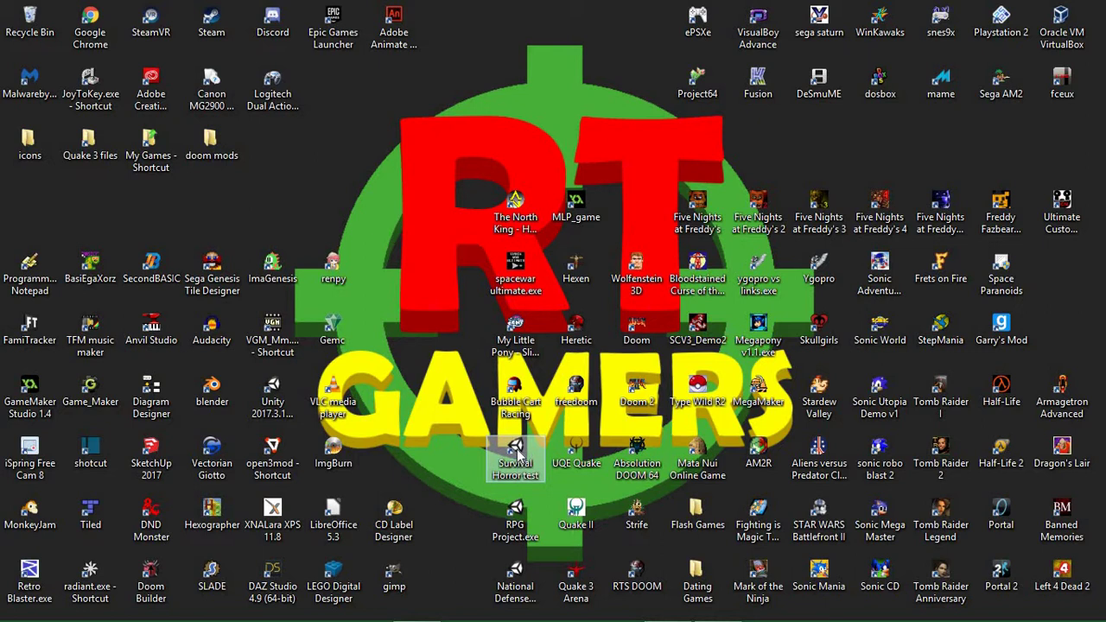
Step: Launch the Survival Horror test game from the desktop, keeping the existing graphics settings in its configuration dialog
double_click(518, 452)
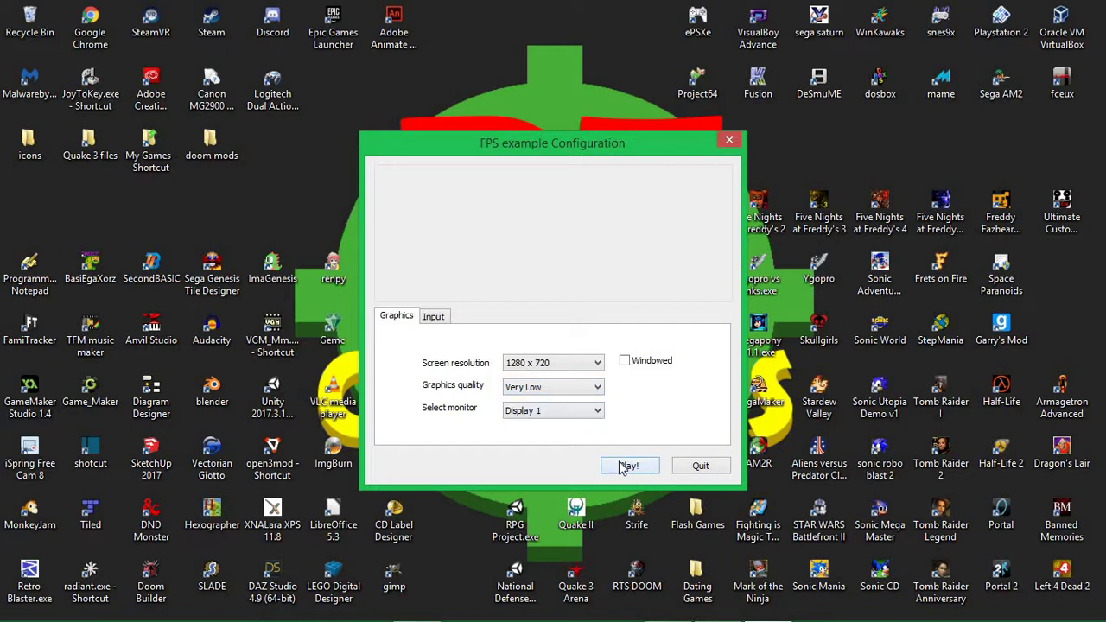
click(625, 467)
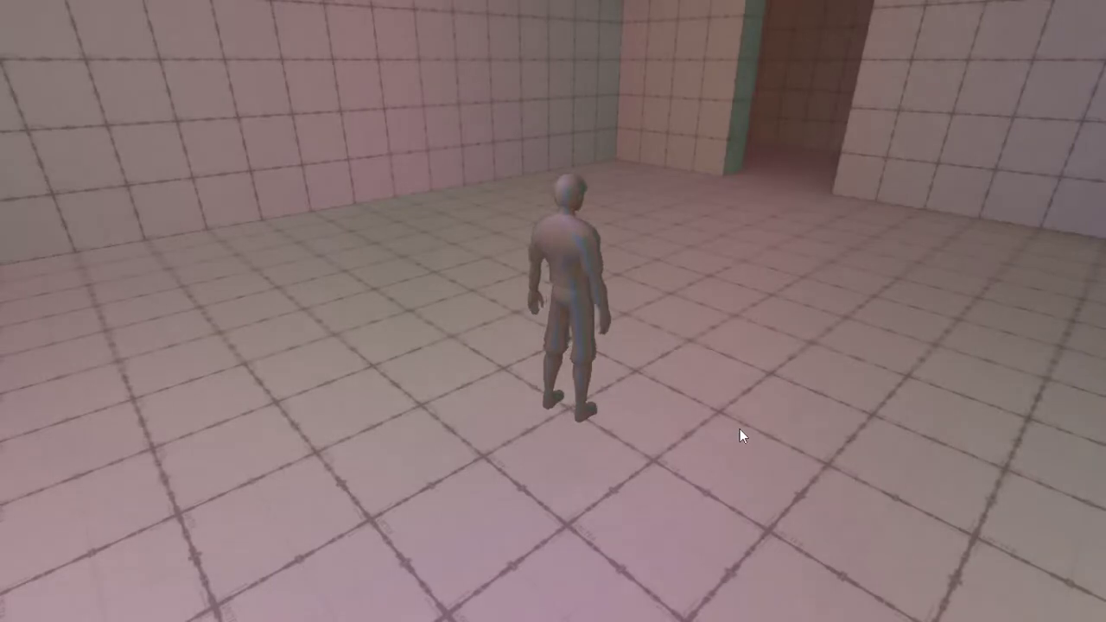
key(s)
key(s)
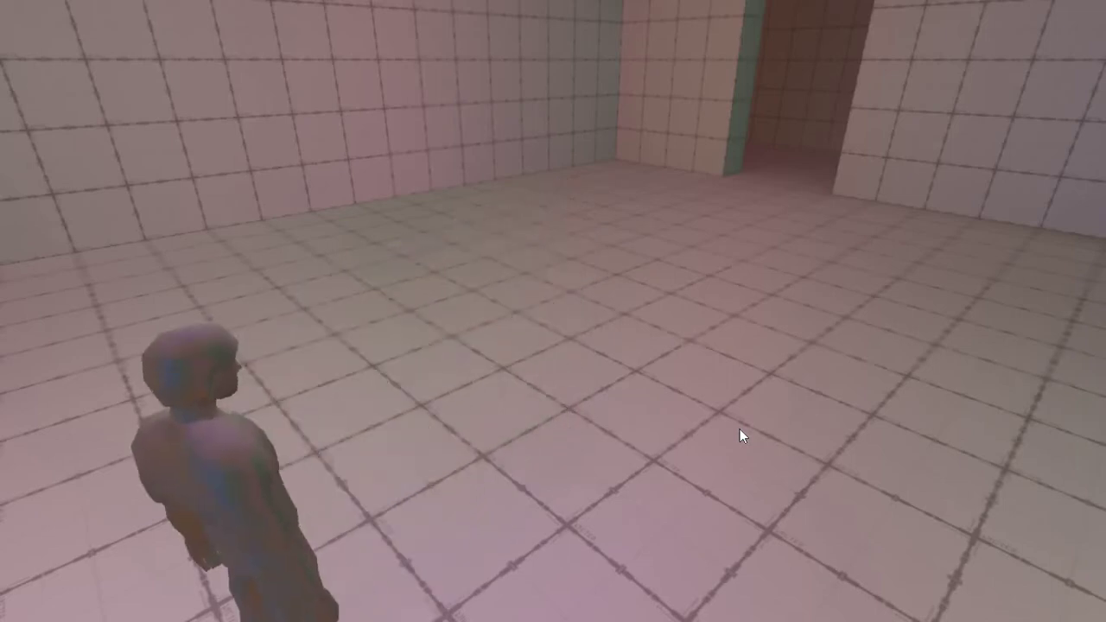
key(w)
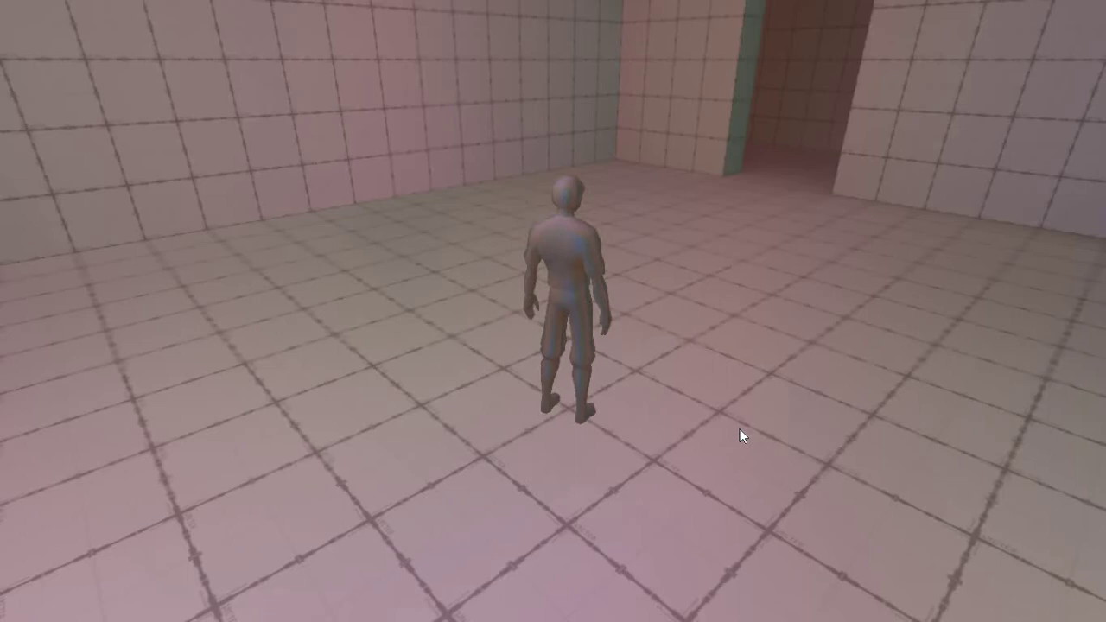
key(s)
key(s)
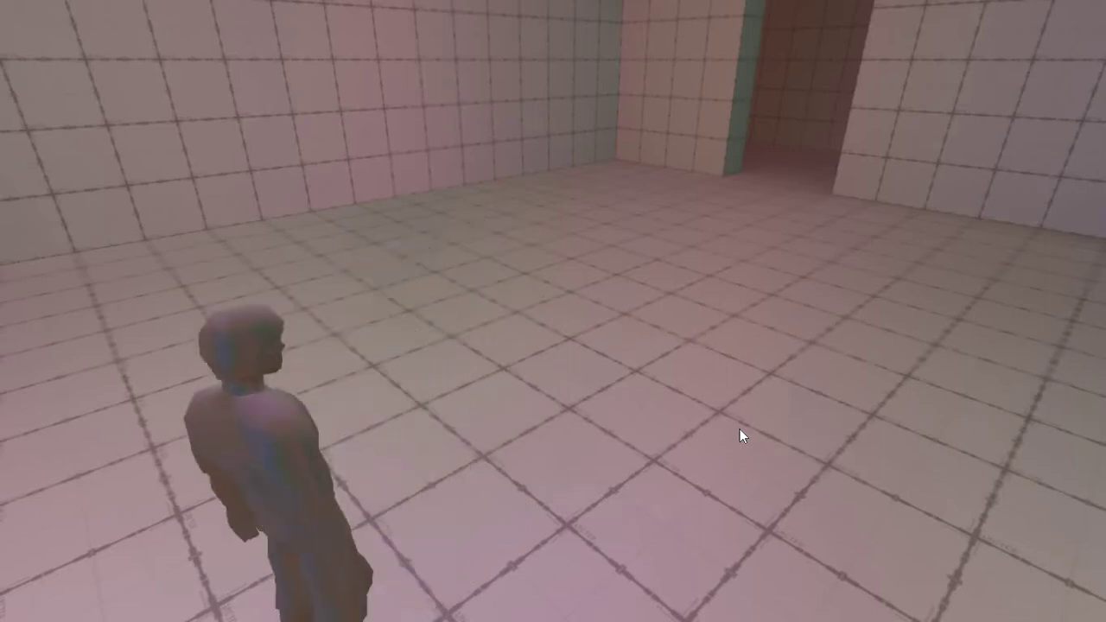
key(w)
key(w)
key(s)
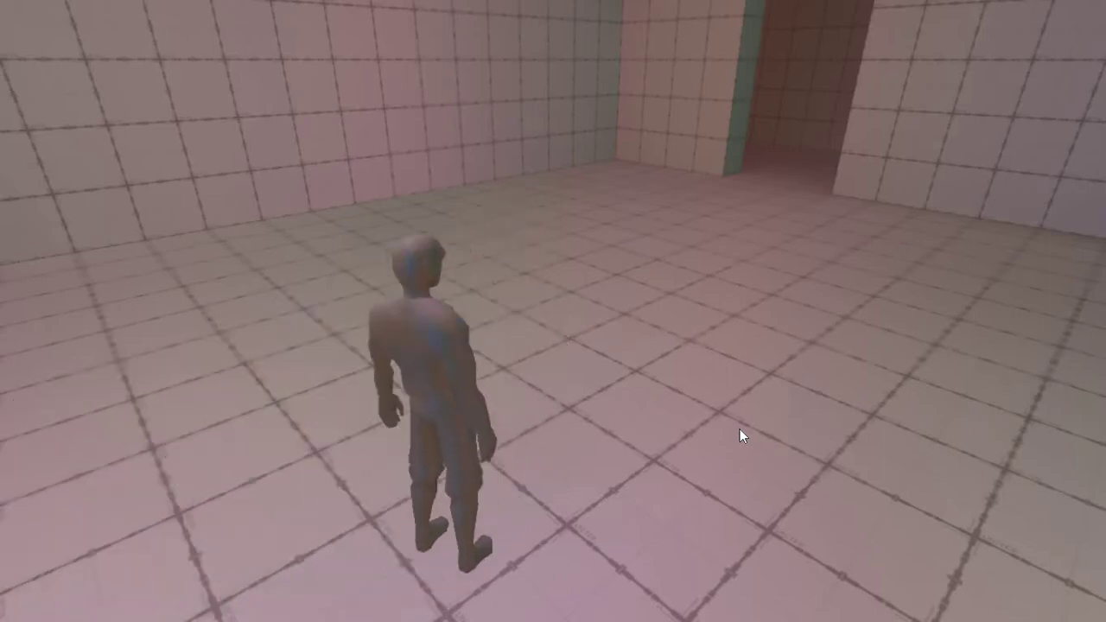
key(w)
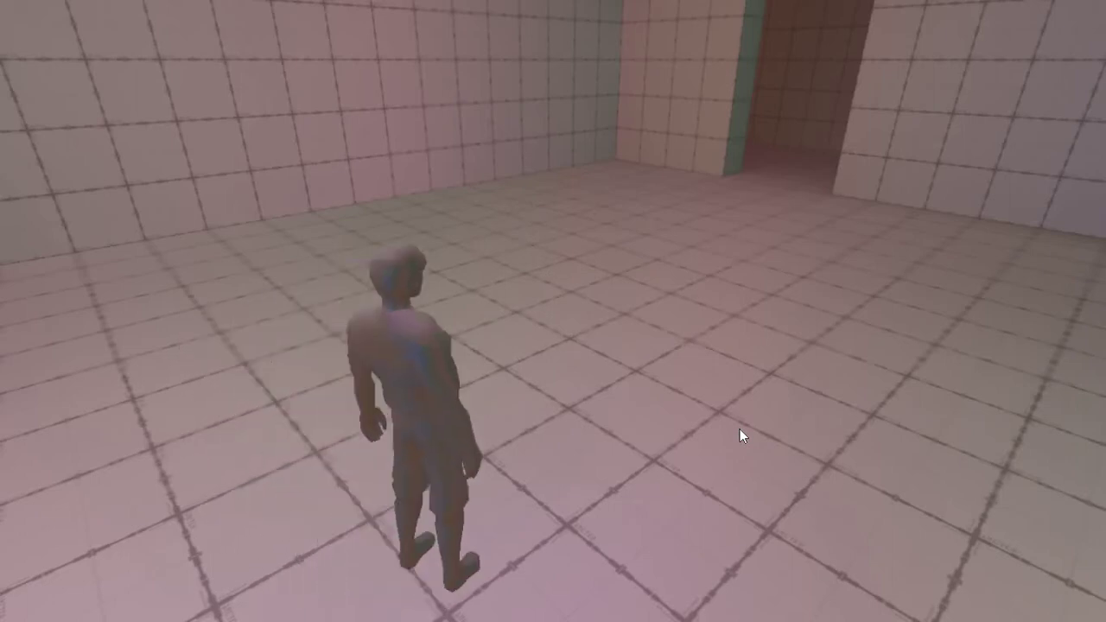
key(w)
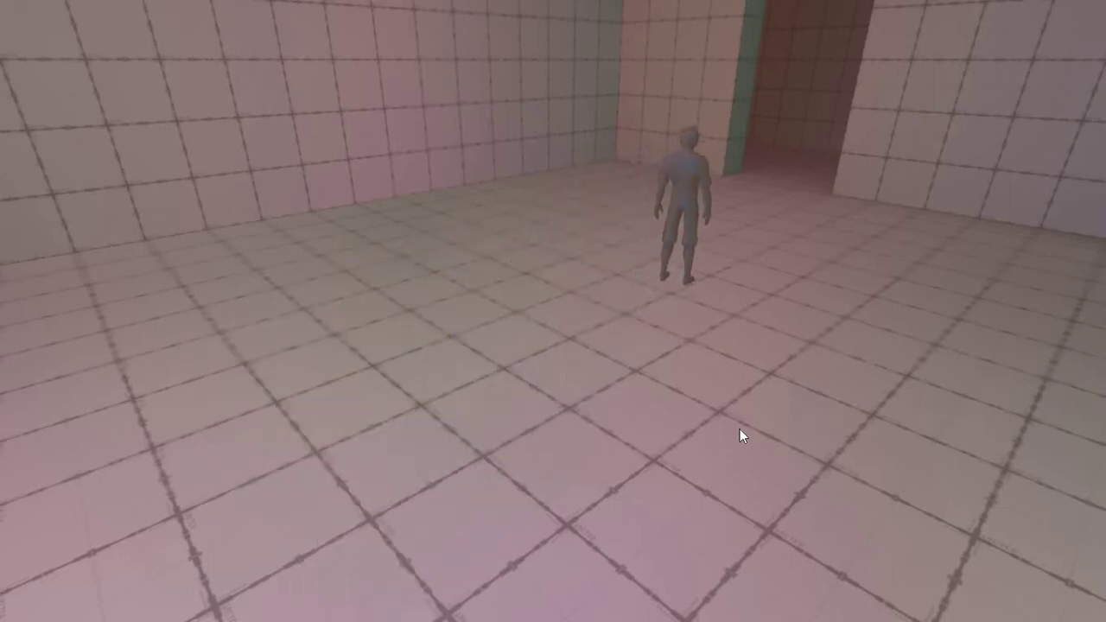
key(w)
key(w)
key(w)
key(w)
key(w)
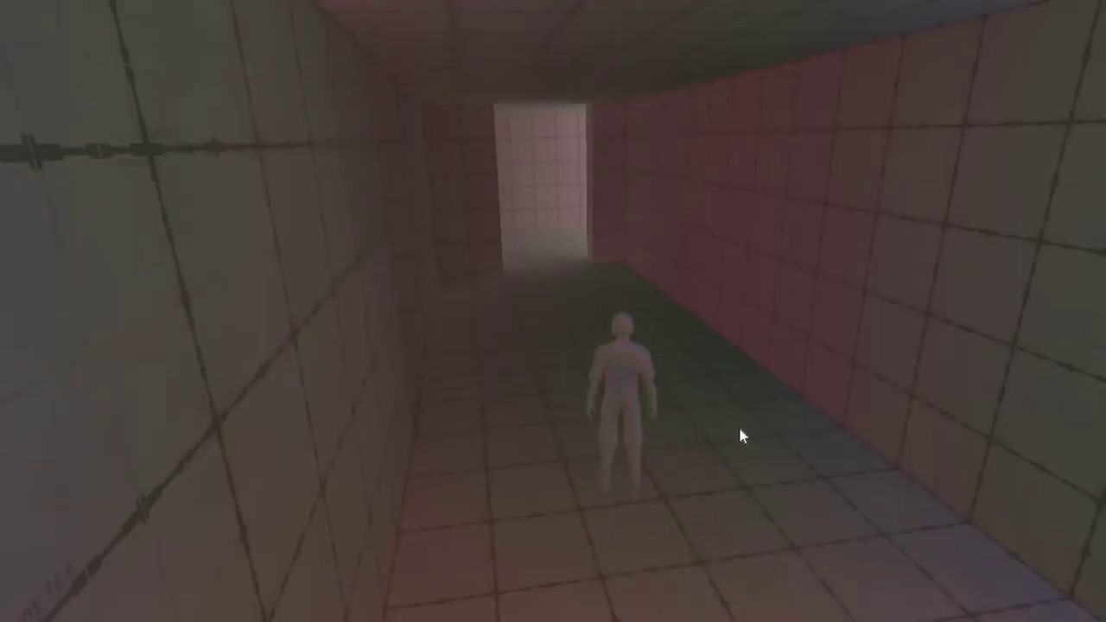
key(a)
key(w)
key(w)
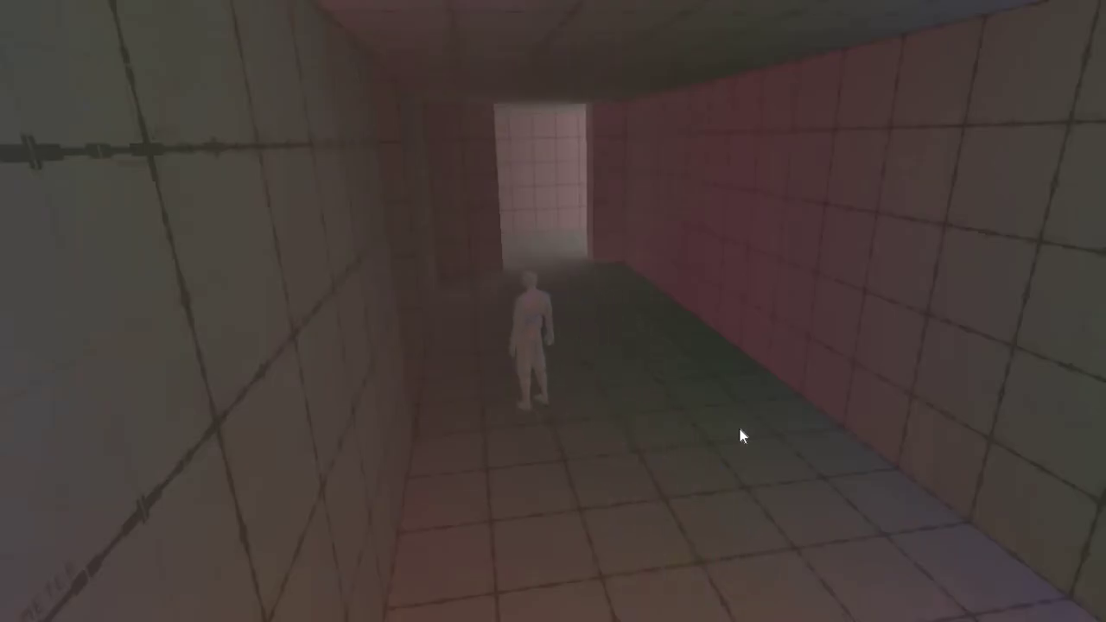
key(a)
key(w)
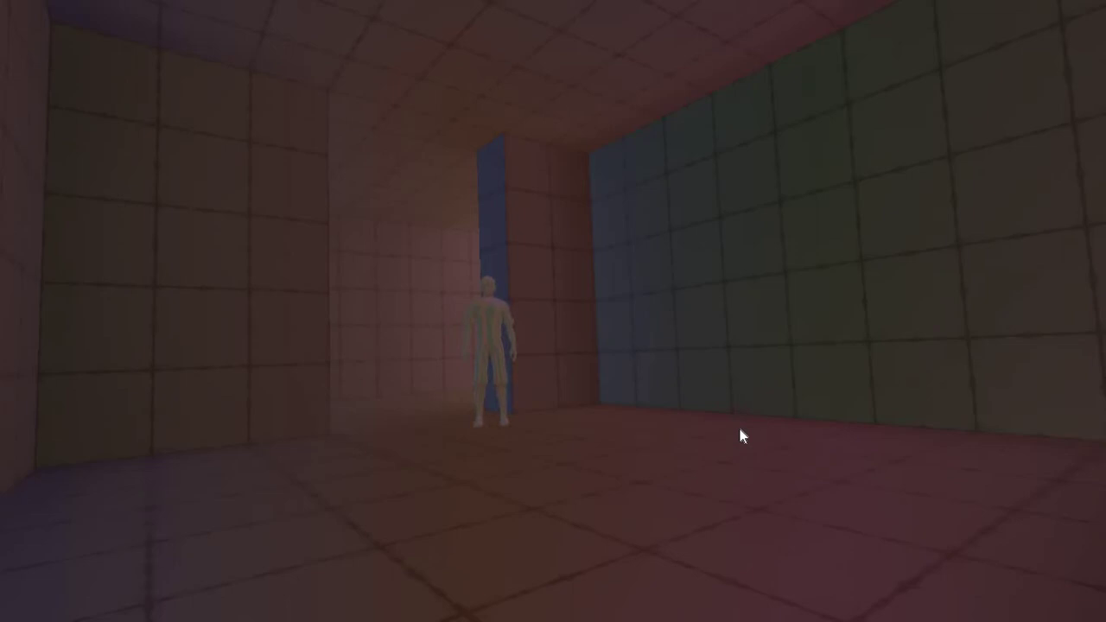
key(d)
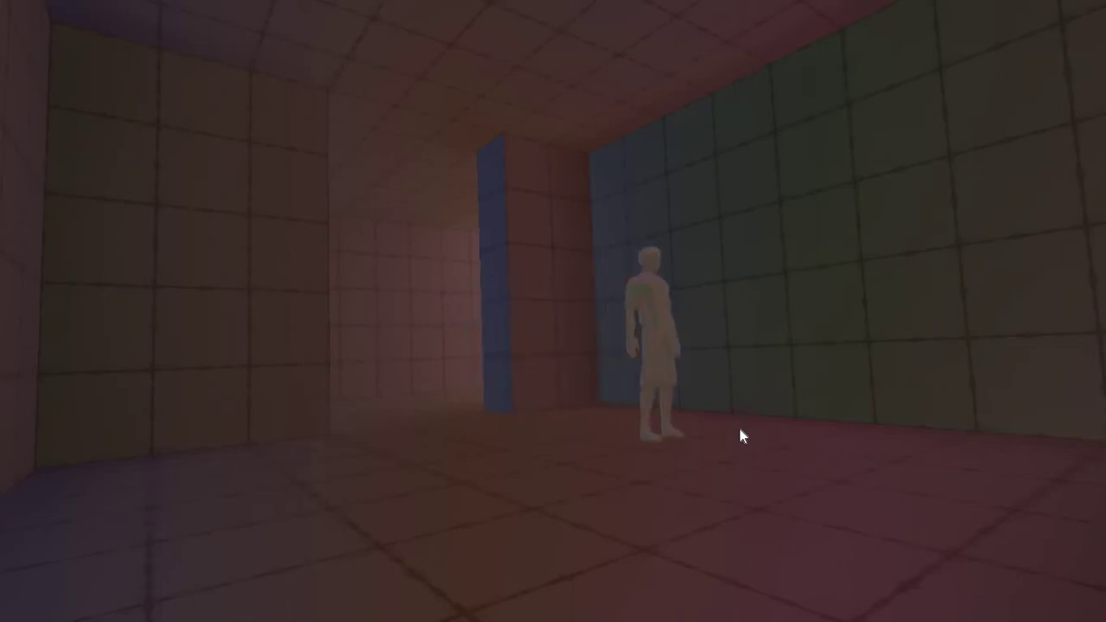
key(w)
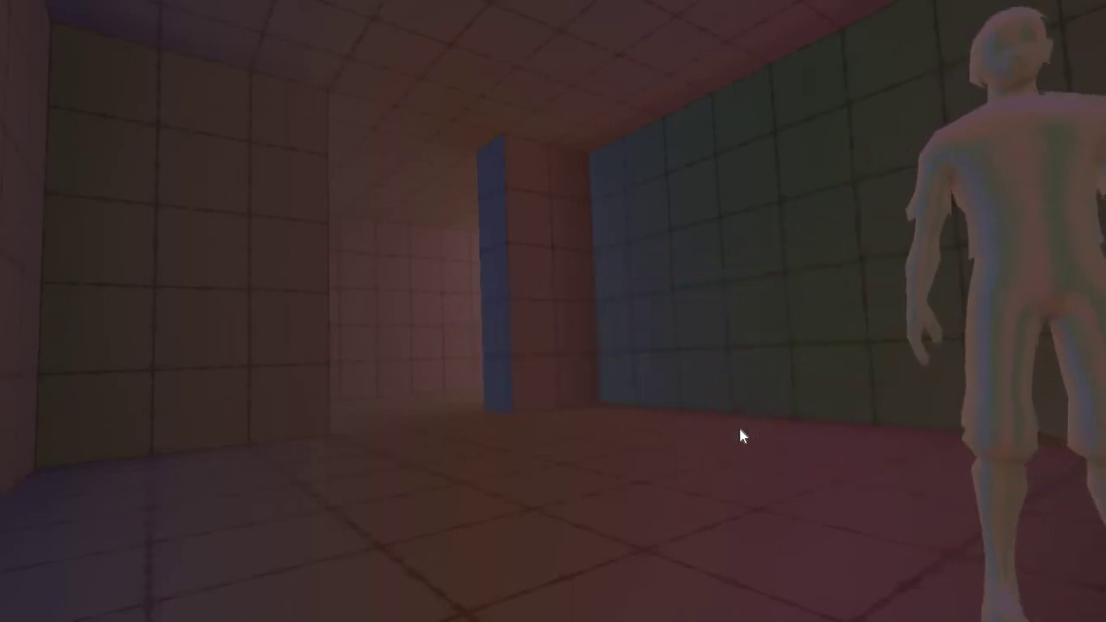
key(d)
key(a)
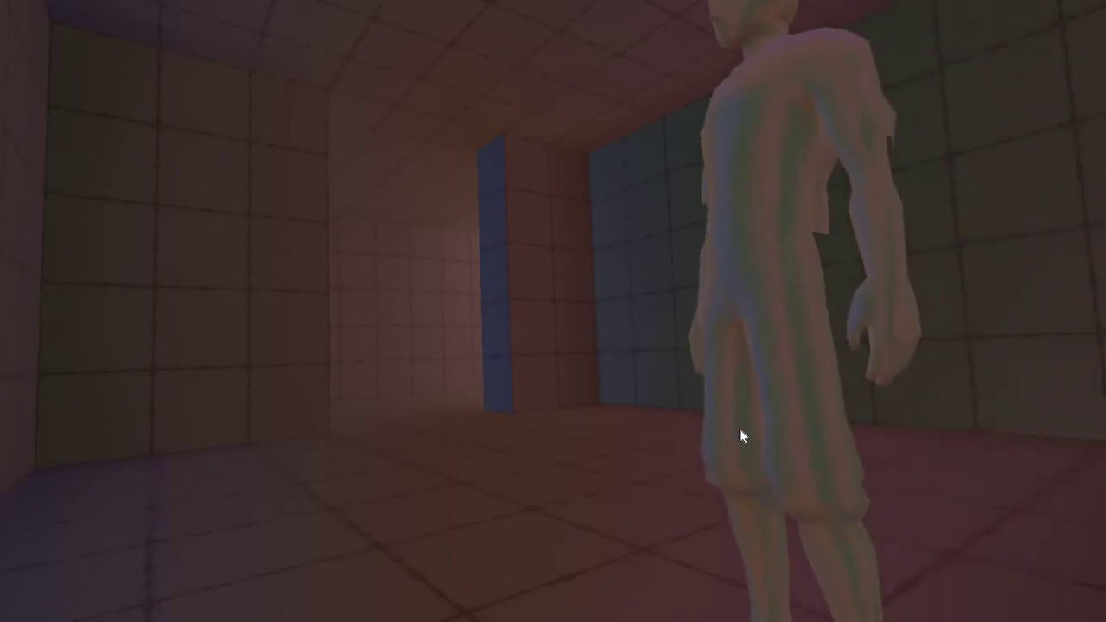
key(a)
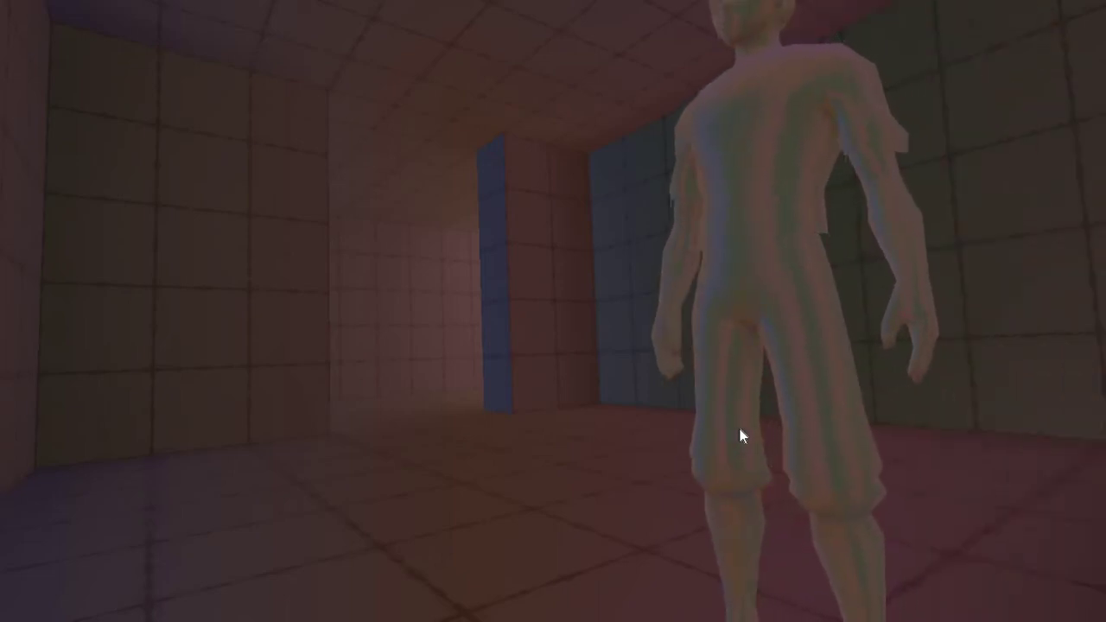
key(s)
key(a)
key(d)
key(w)
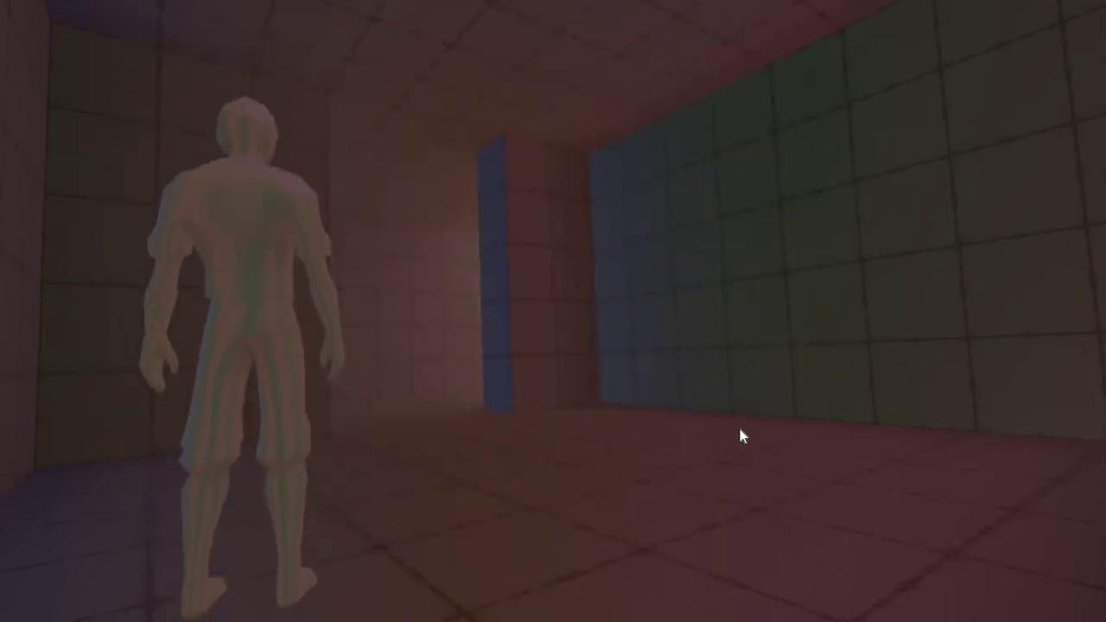
key(w)
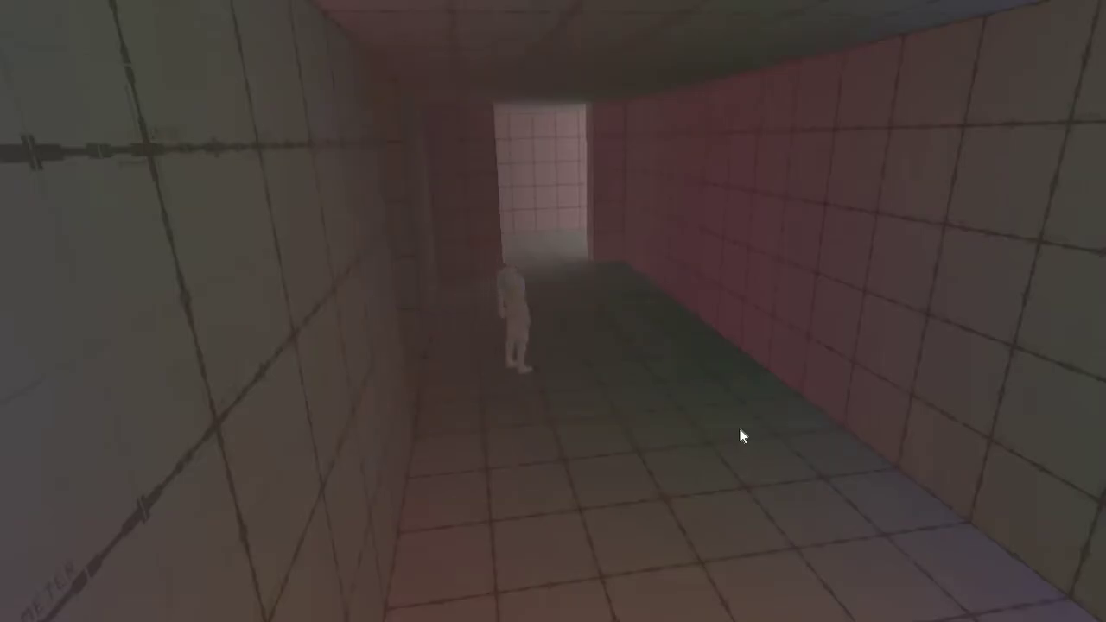
key(w)
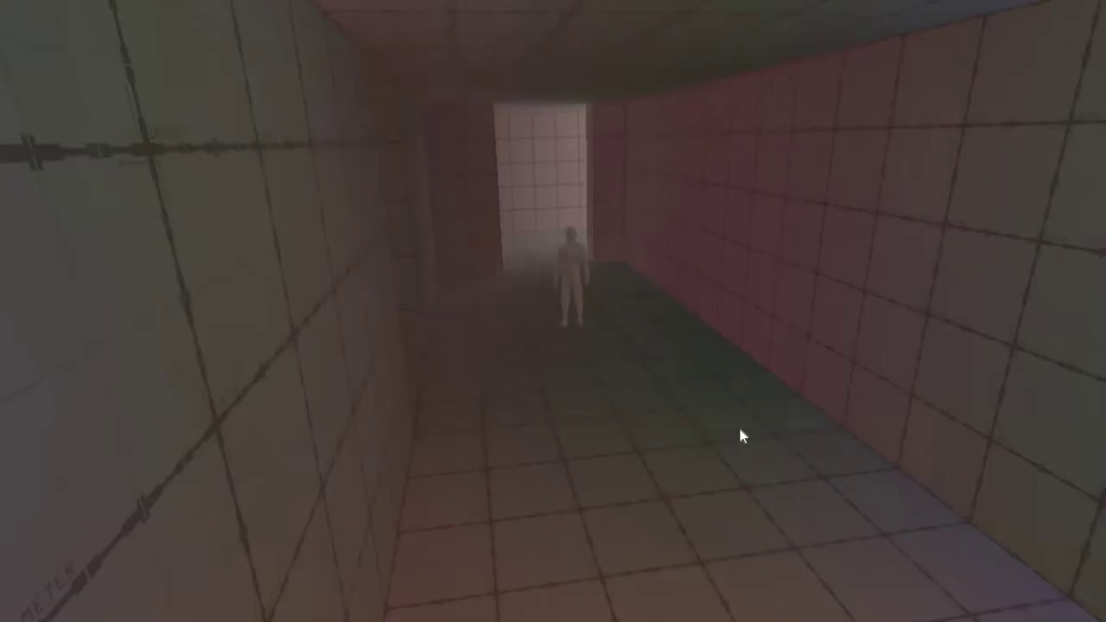
key(w)
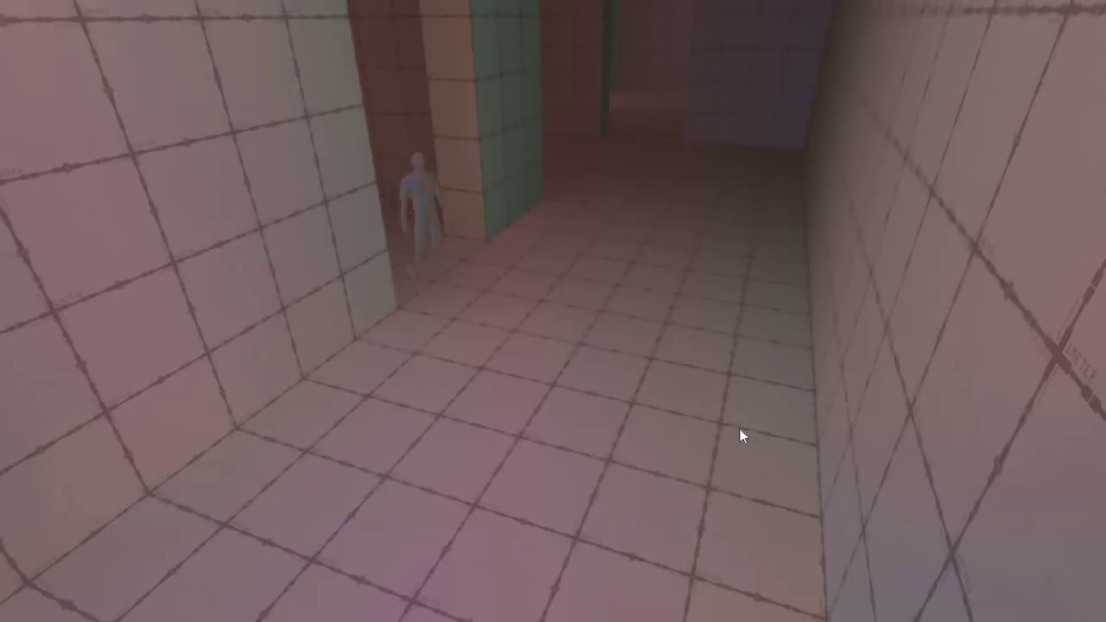
key(s)
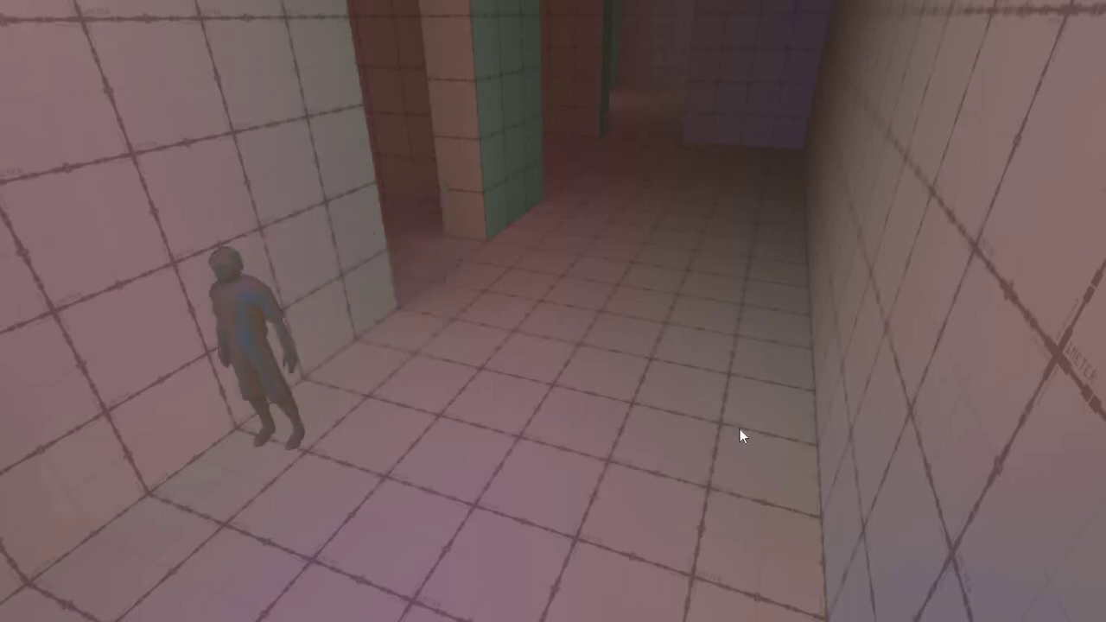
key(w)
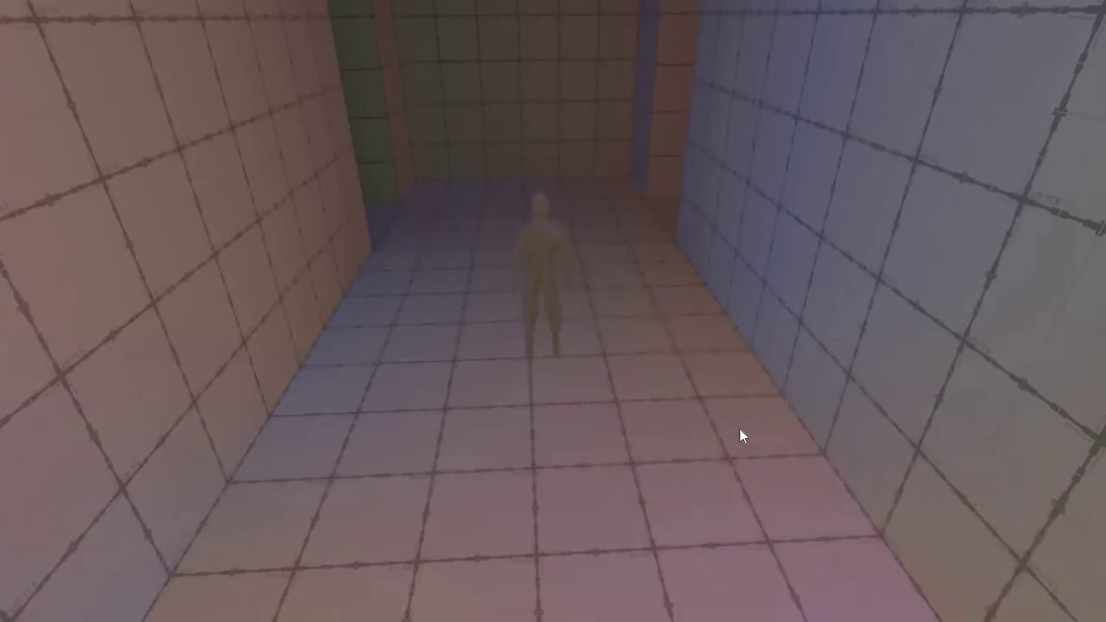
key(a)
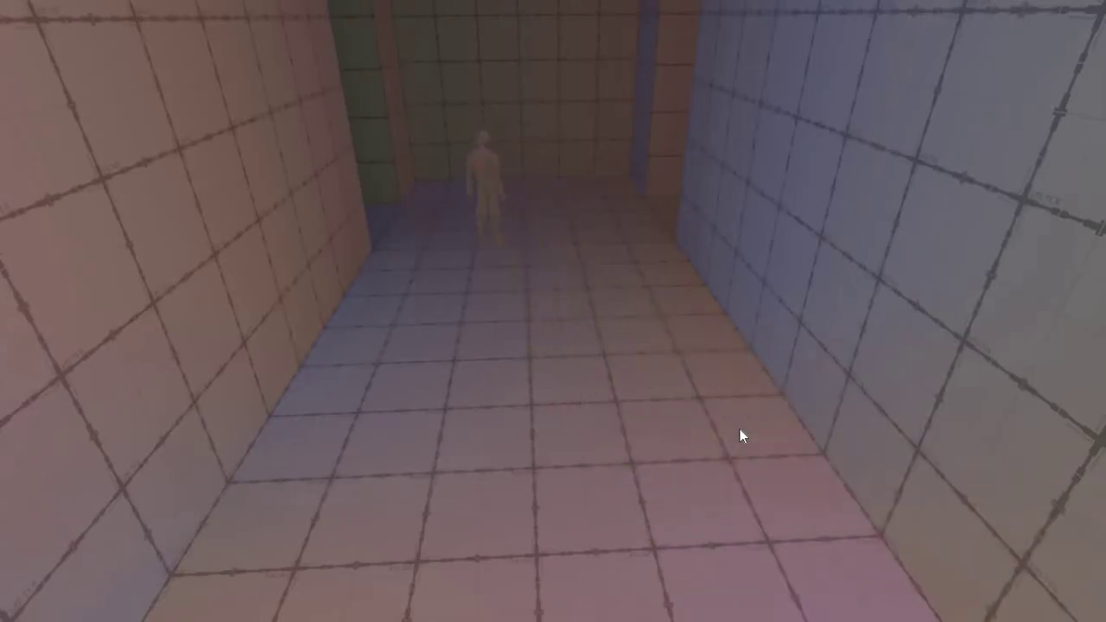
key(d)
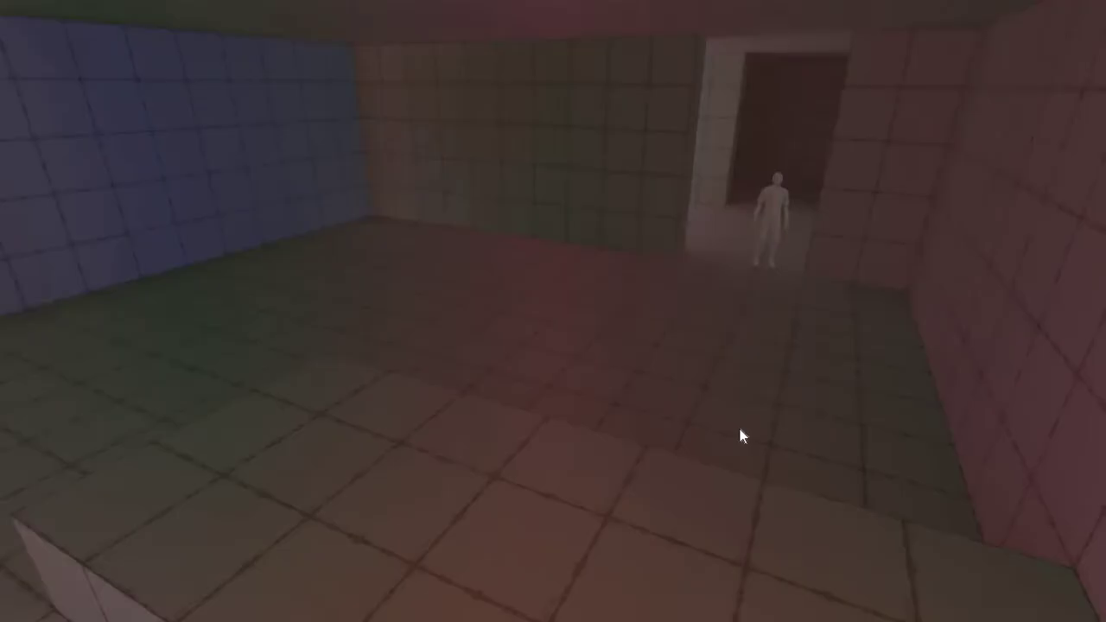
key(s)
key(a)
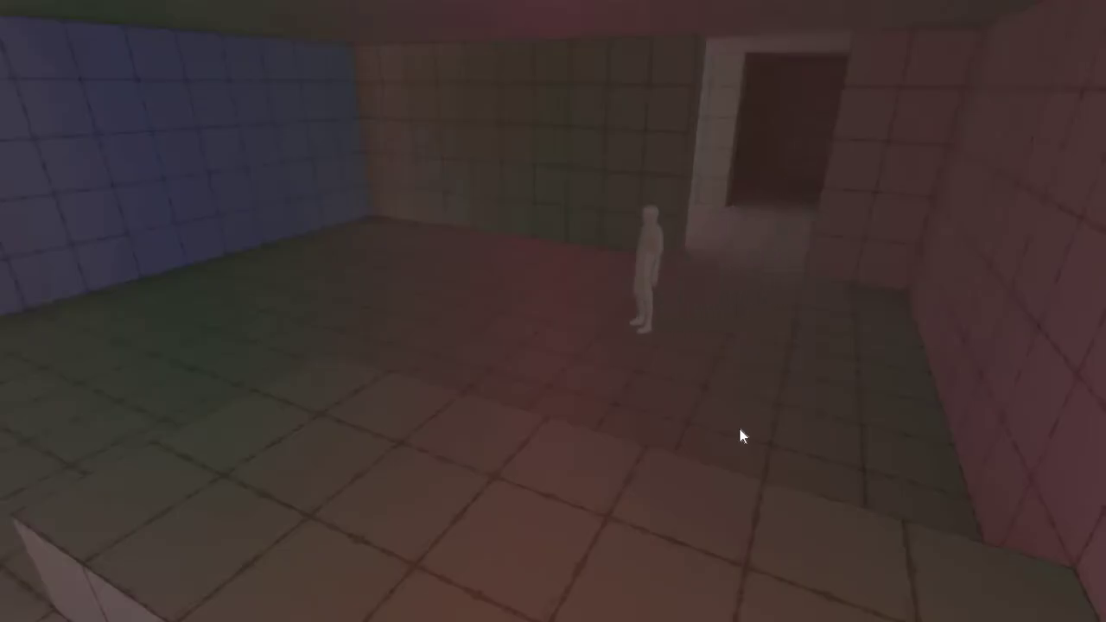
key(a)
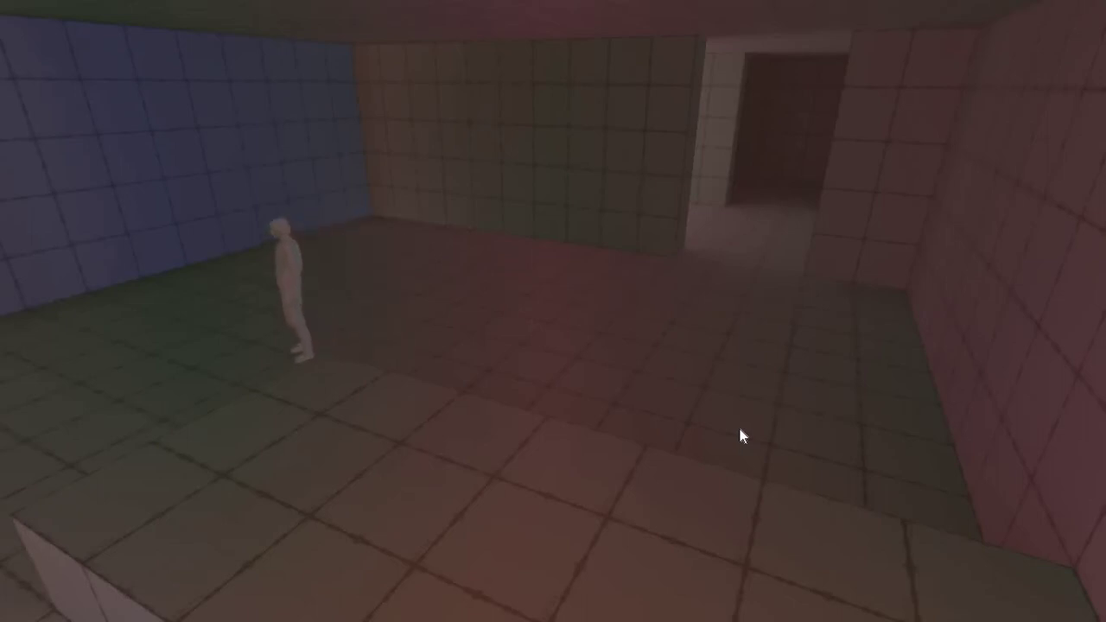
key(a)
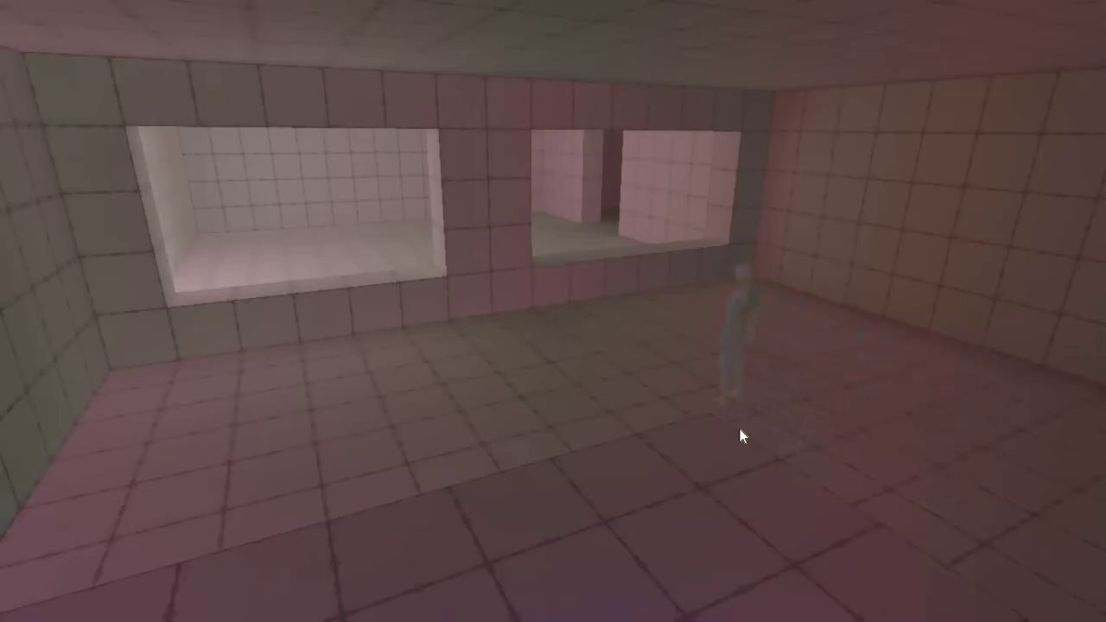
key(a)
key(a)
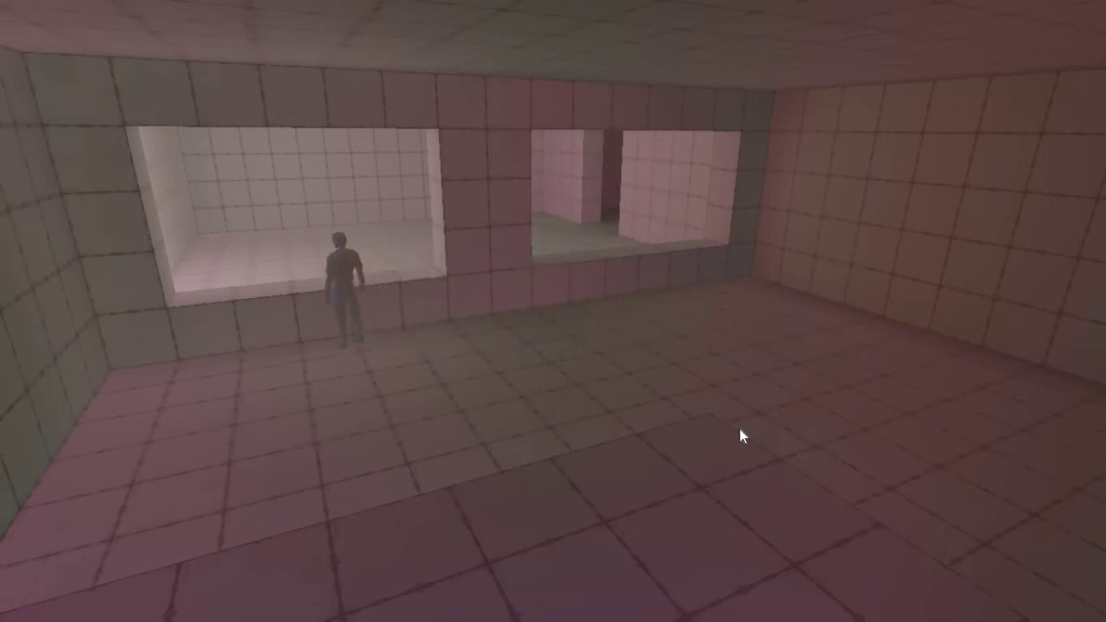
key(d)
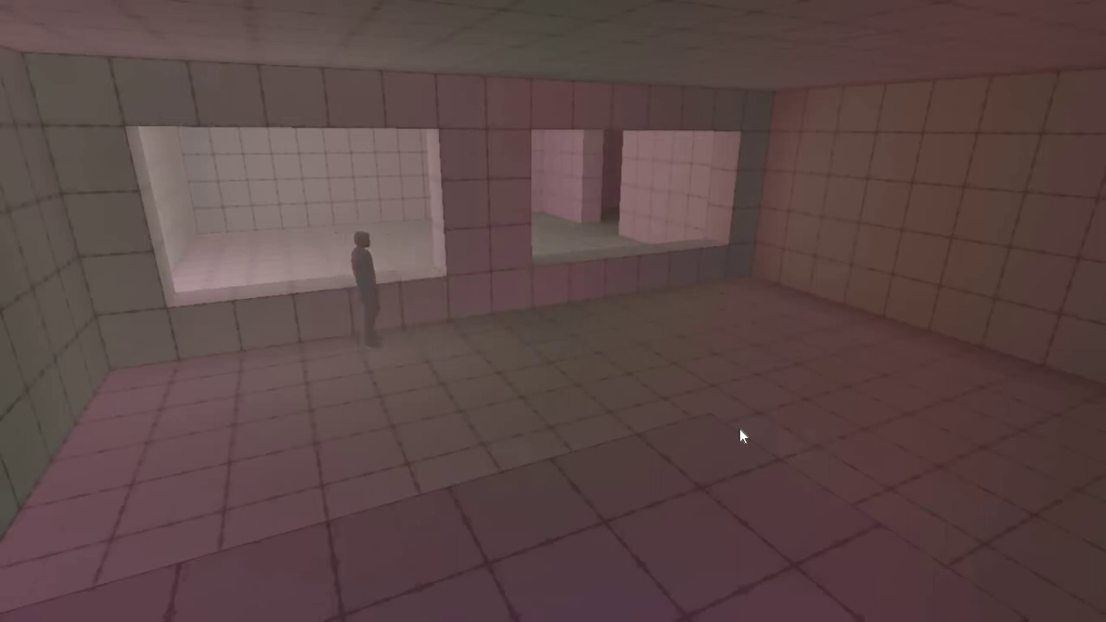
key(s)
key(s)
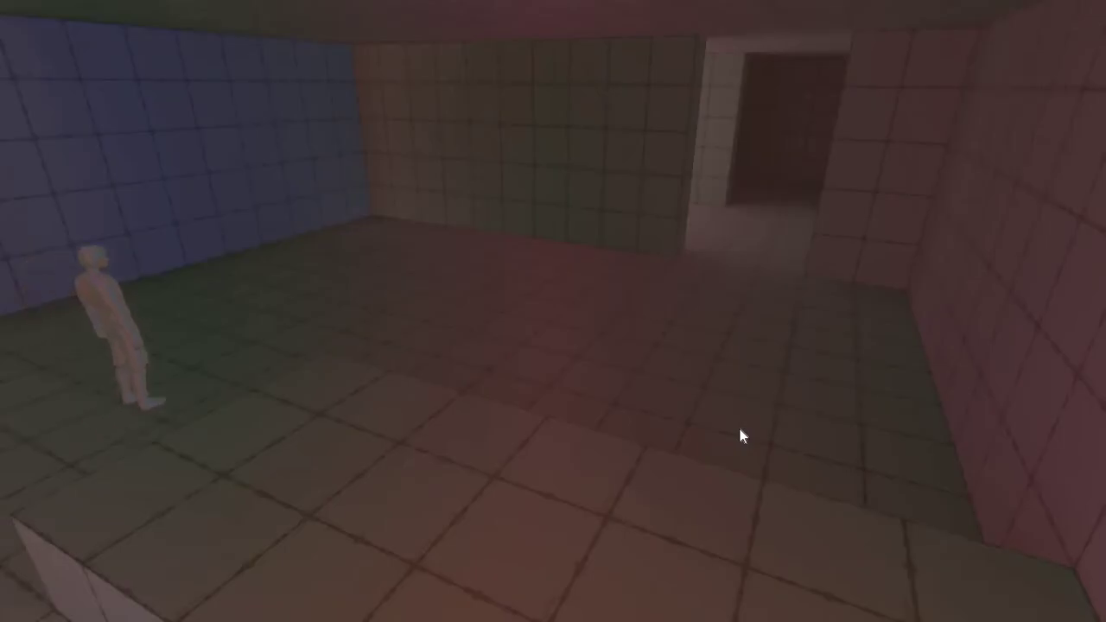
key(d)
key(w)
key(w)
key(d)
key(d)
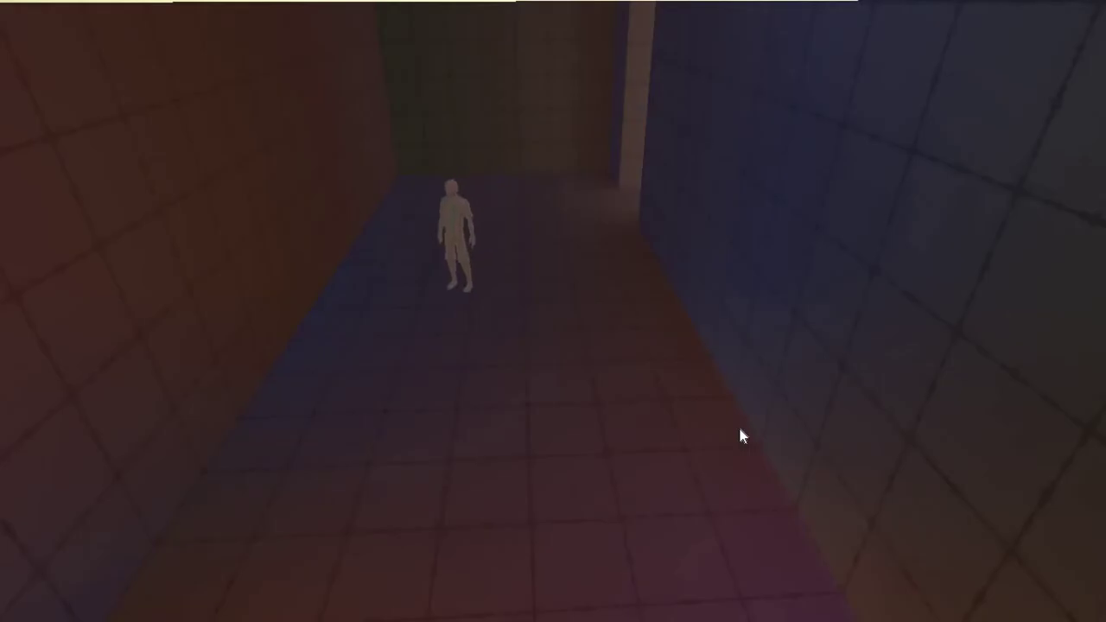
key(w)
key(w)
key(d)
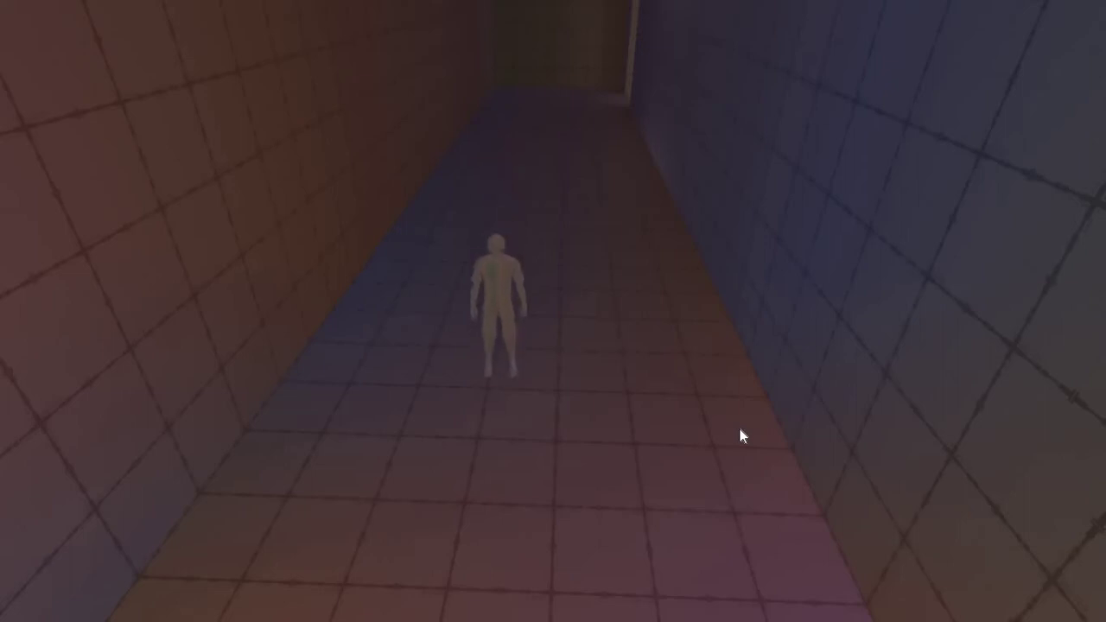
key(w)
key(w)
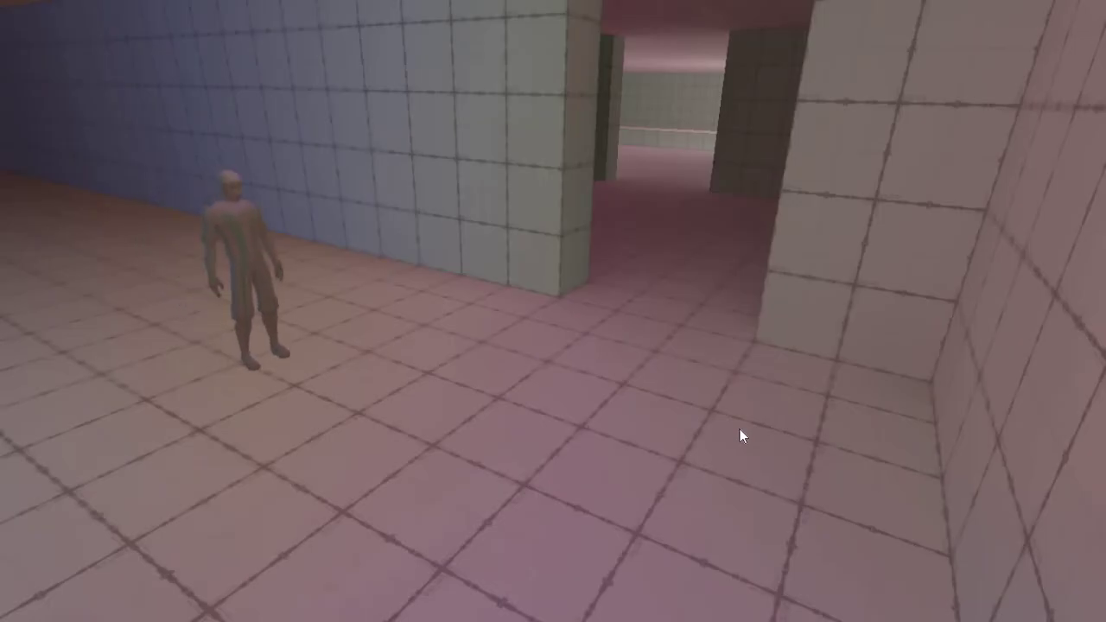
key(w)
key(a)
key(w)
key(d)
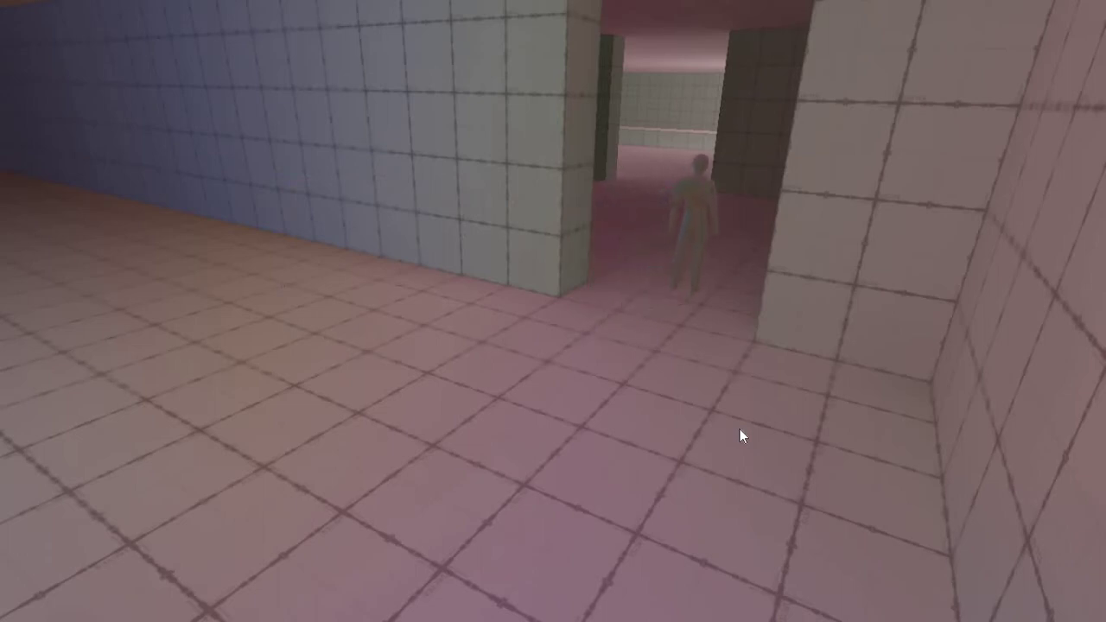
key(s)
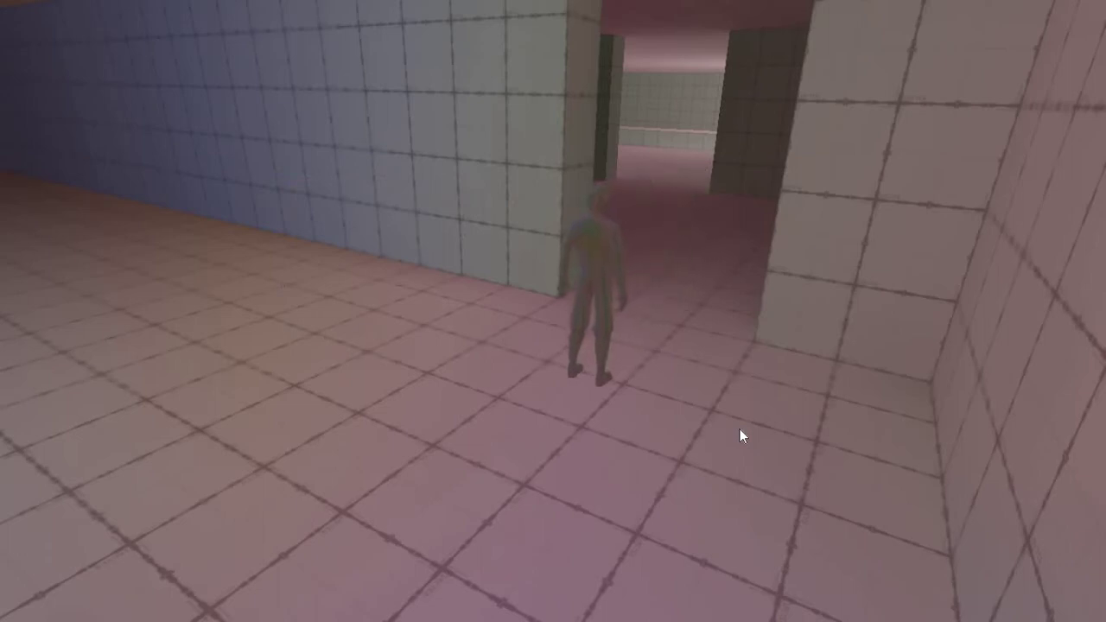
key(a)
key(w)
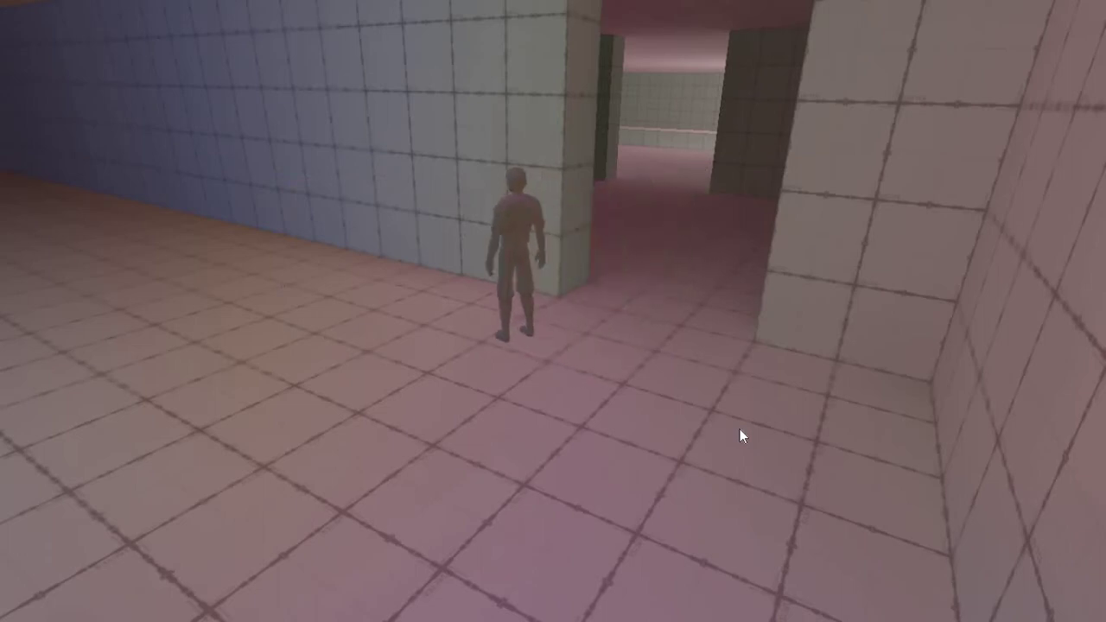
Step: Walk the character out of the tiled room and along the corridor to demonstrate the fixed camera changes
key(d)
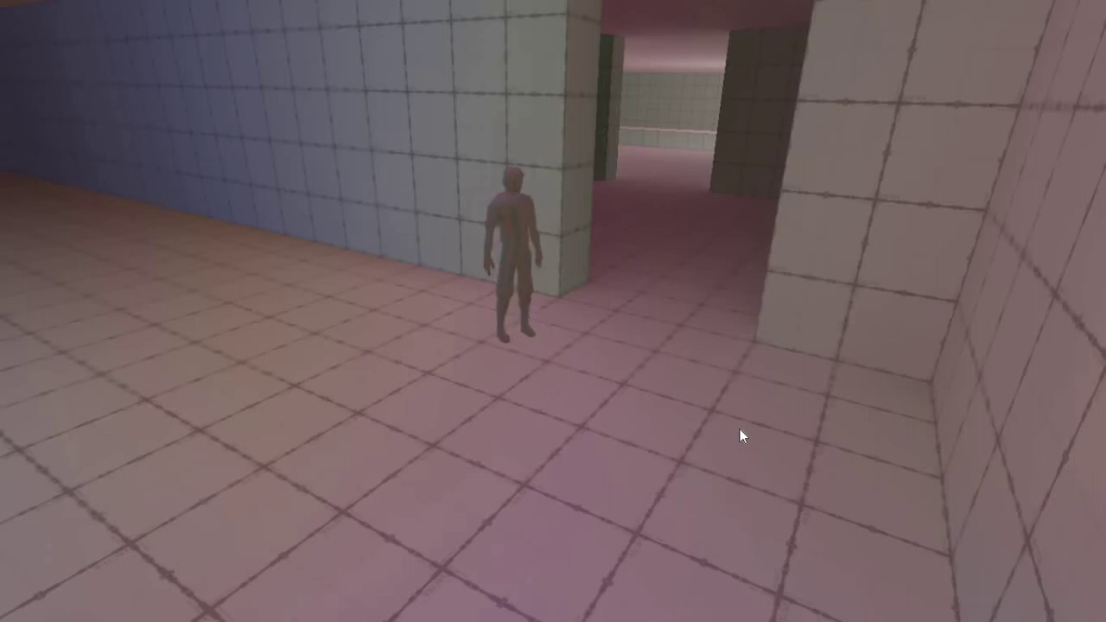
key(w)
key(a)
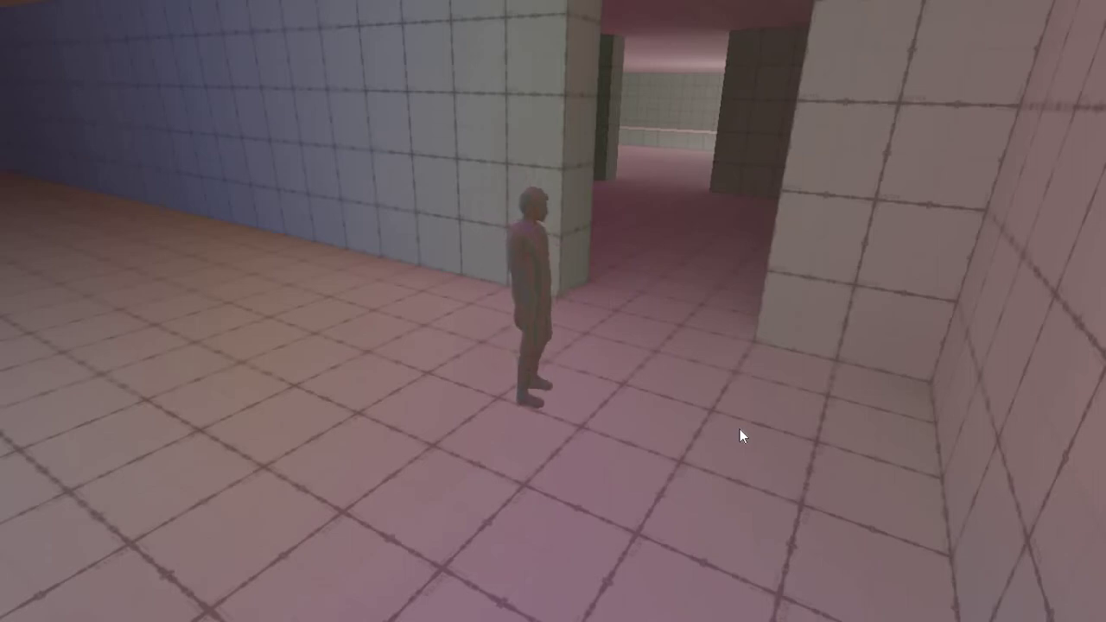
key(a)
key(s)
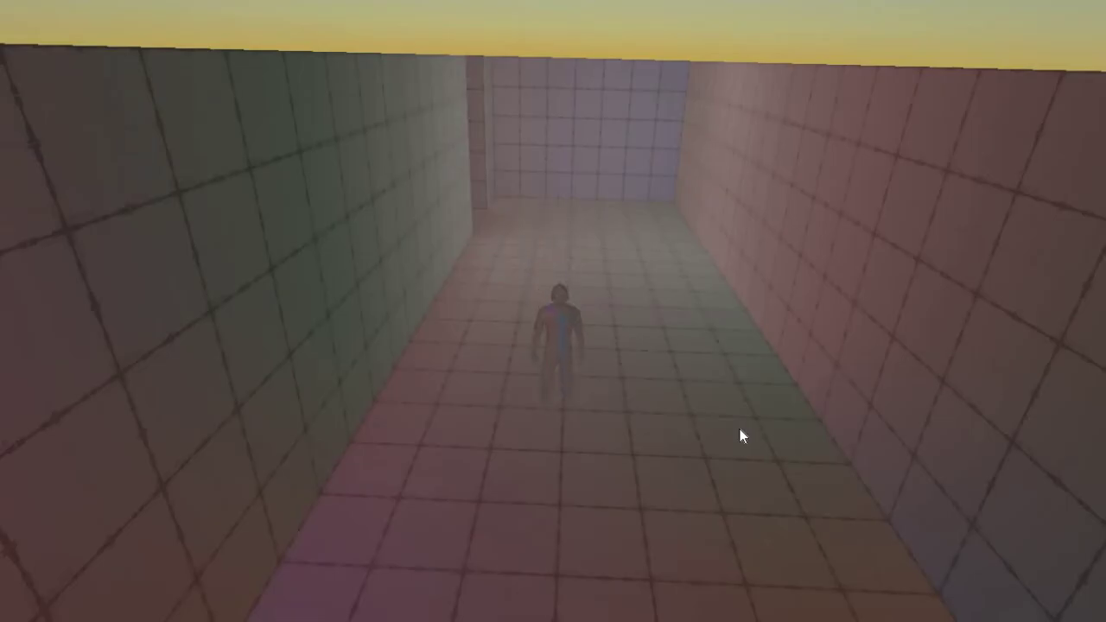
key(w)
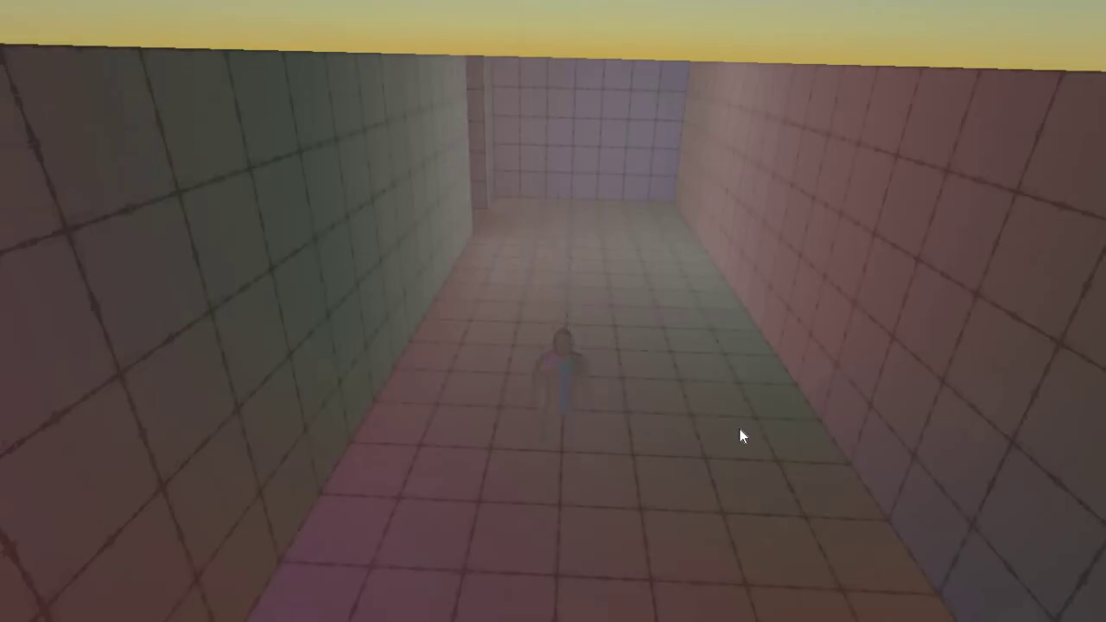
key(w)
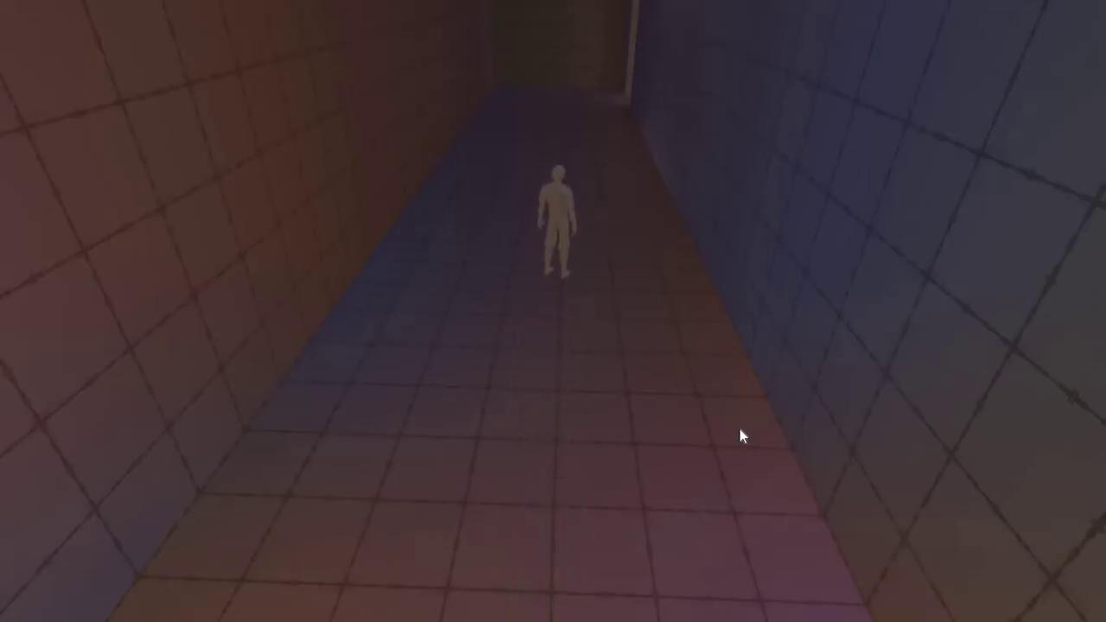
Step: Quit the test game, switch to the Unity editor and collapse the Level group in the room1 scene hierarchy
key(alt+F4)
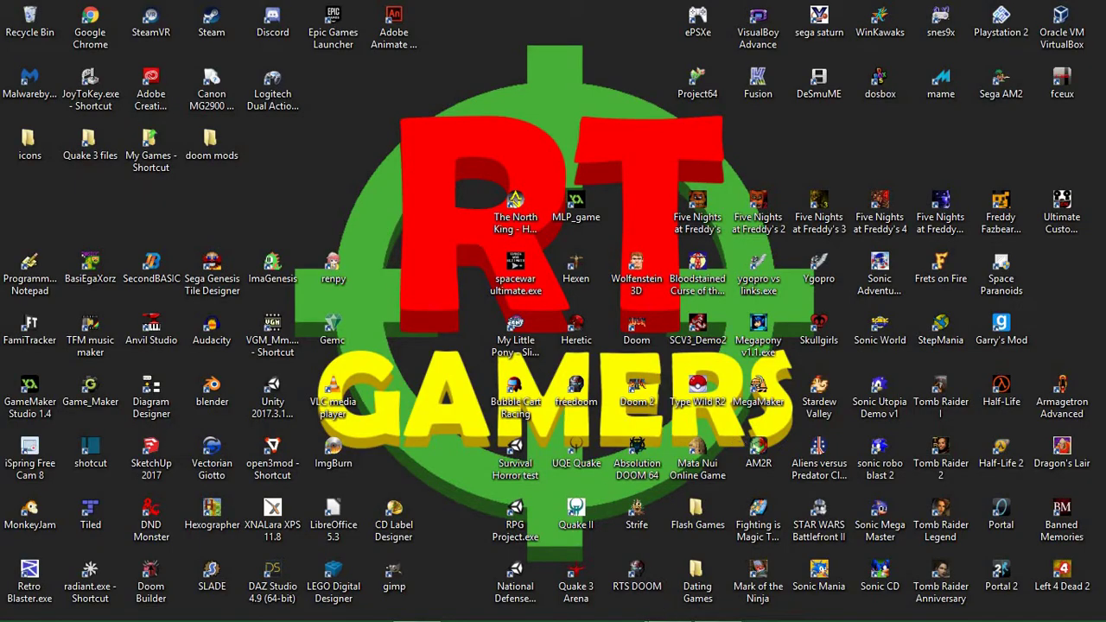
mouse_move(669, 615)
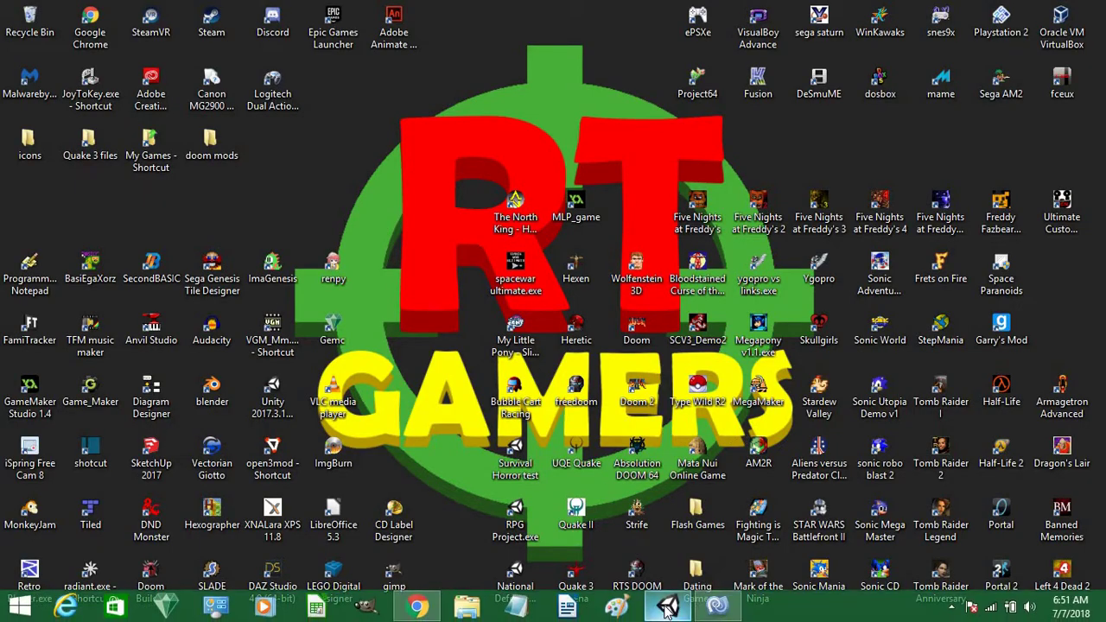
click(665, 609)
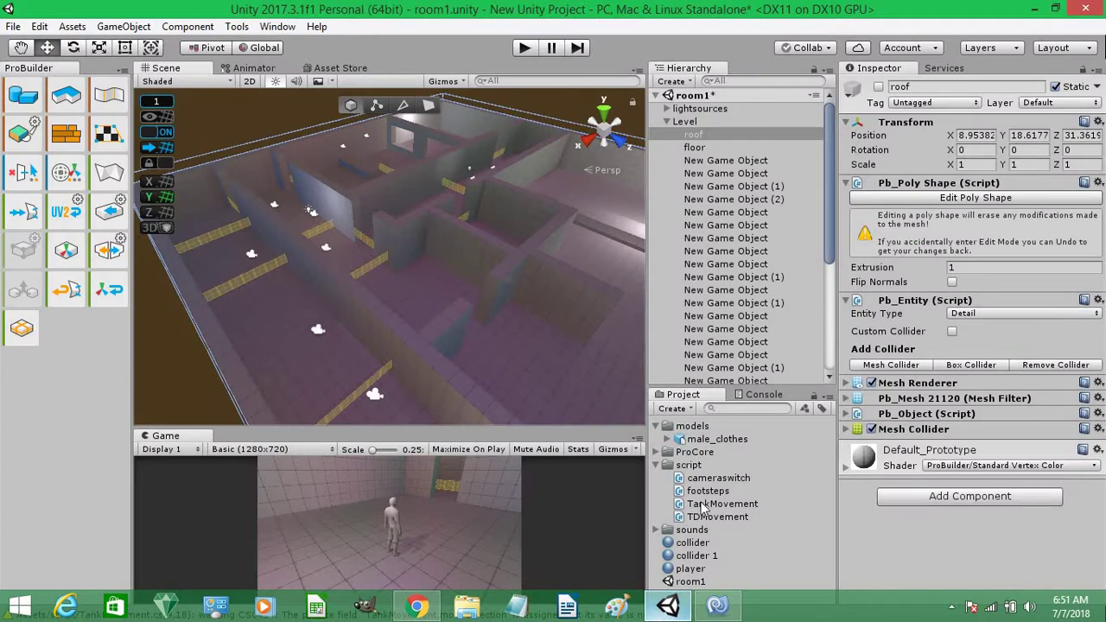
click(667, 122)
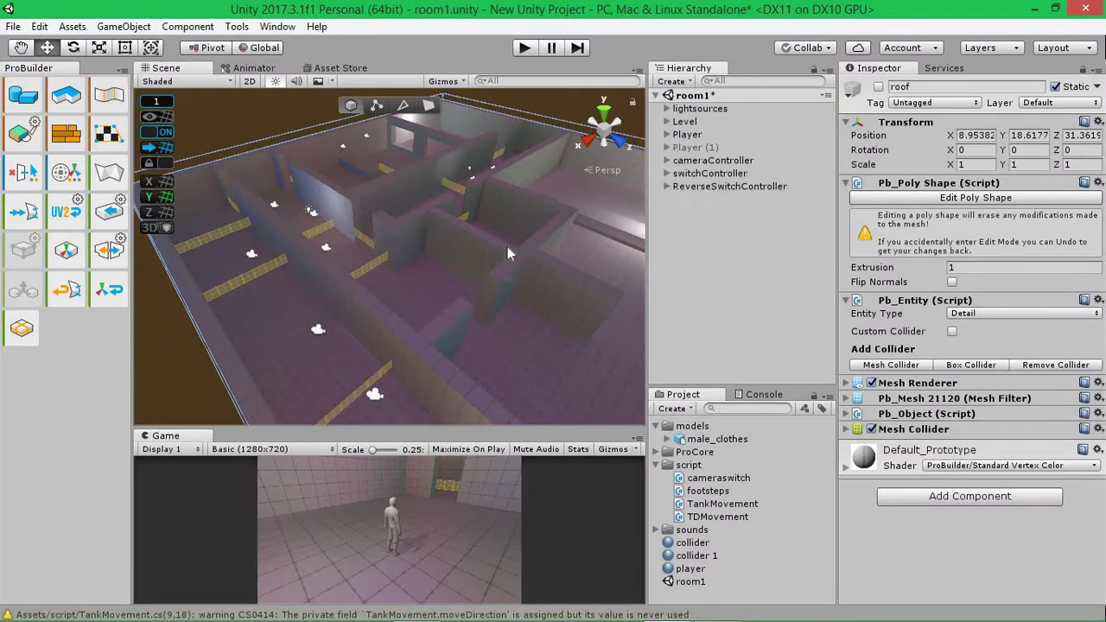
Step: Inspect the Level, lightsources and Player objects, including the Player's child models
click(686, 121)
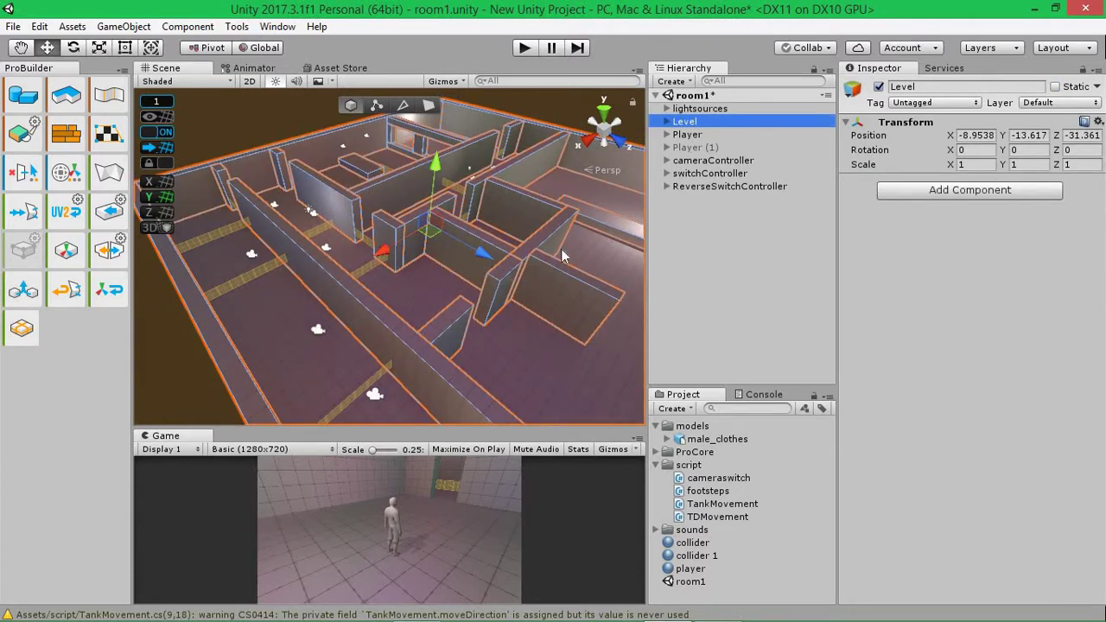
click(702, 109)
right_drag(385, 309, 443, 286)
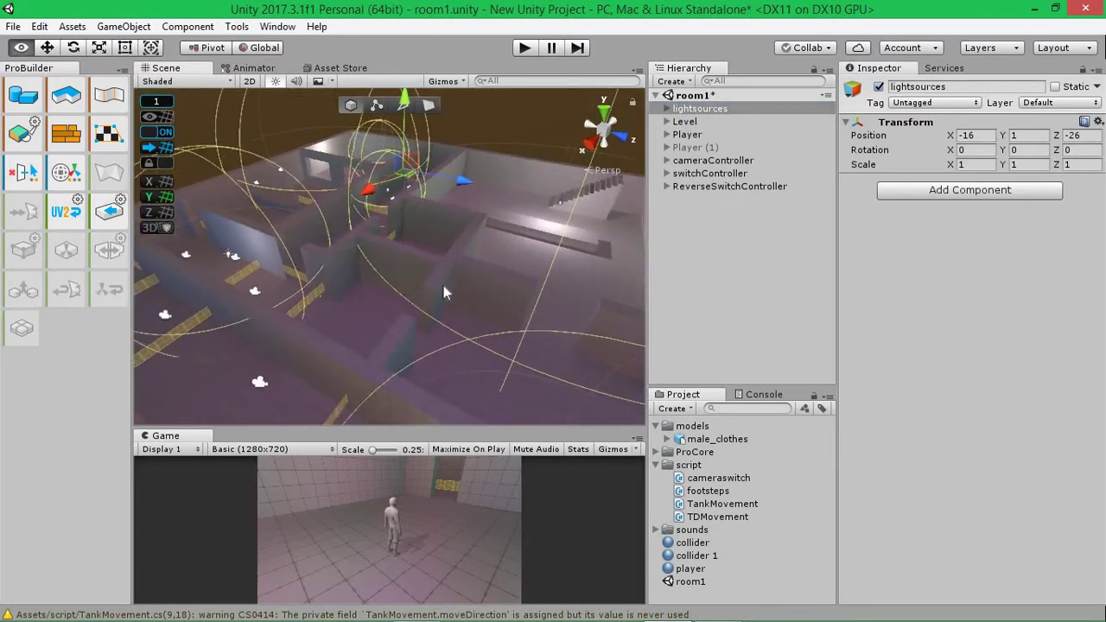
click(687, 134)
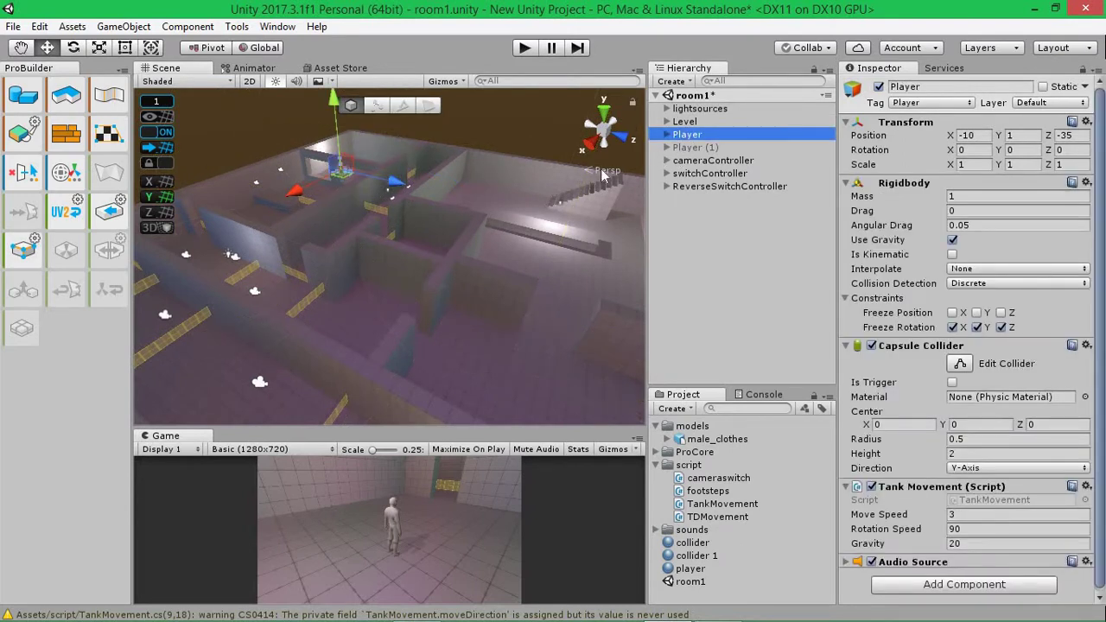
click(667, 136)
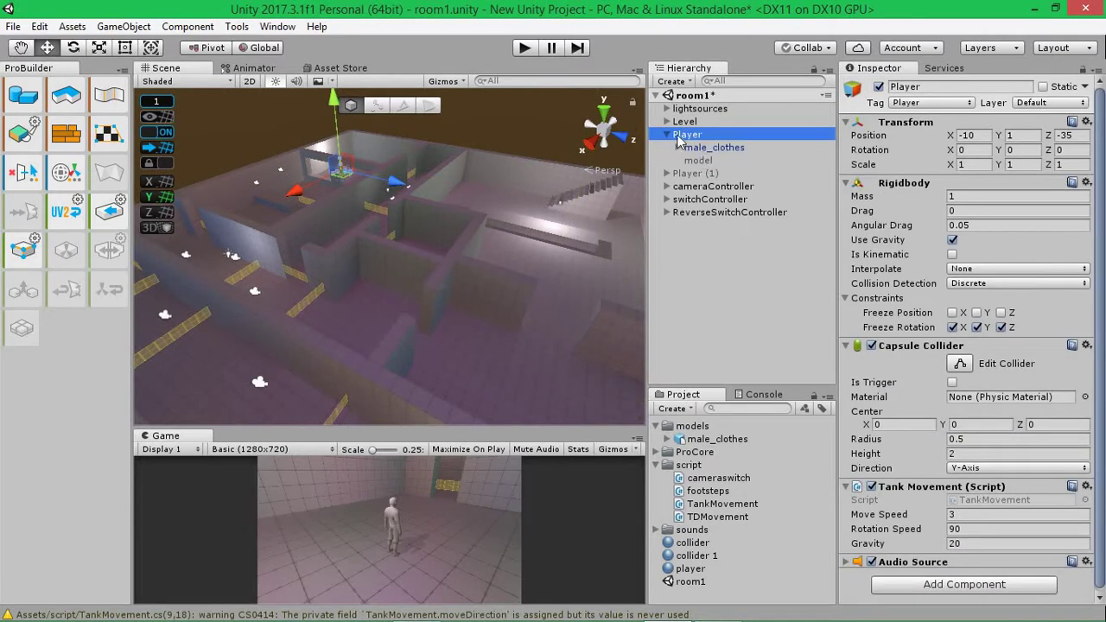
click(668, 138)
click(667, 147)
click(667, 148)
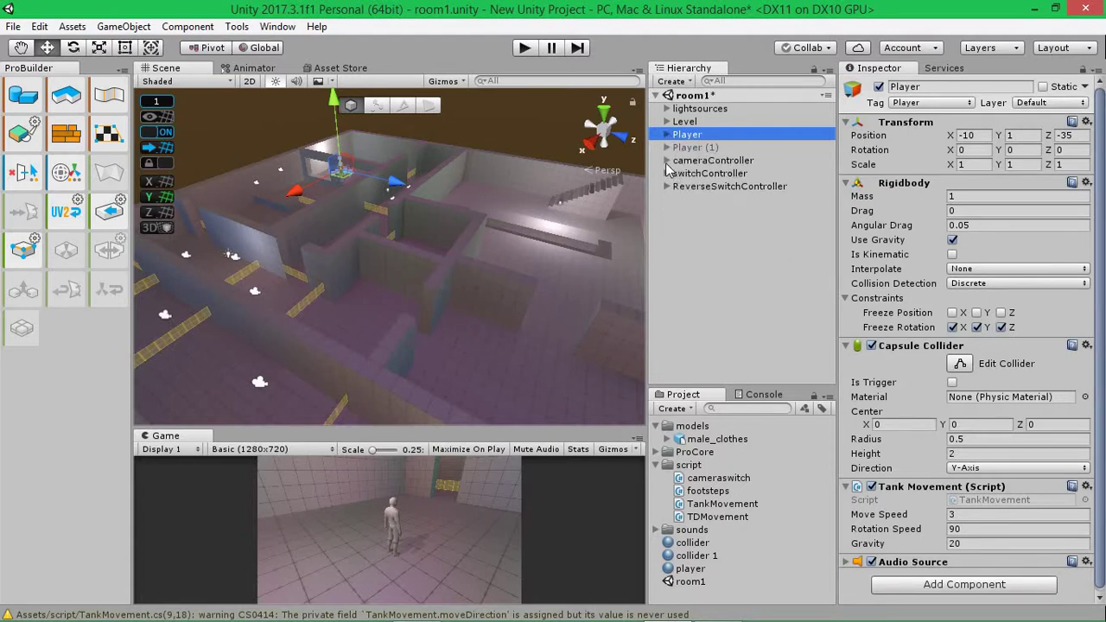
Step: Review the list of cameras grouped under cameraController, leaving the group collapsed
click(668, 160)
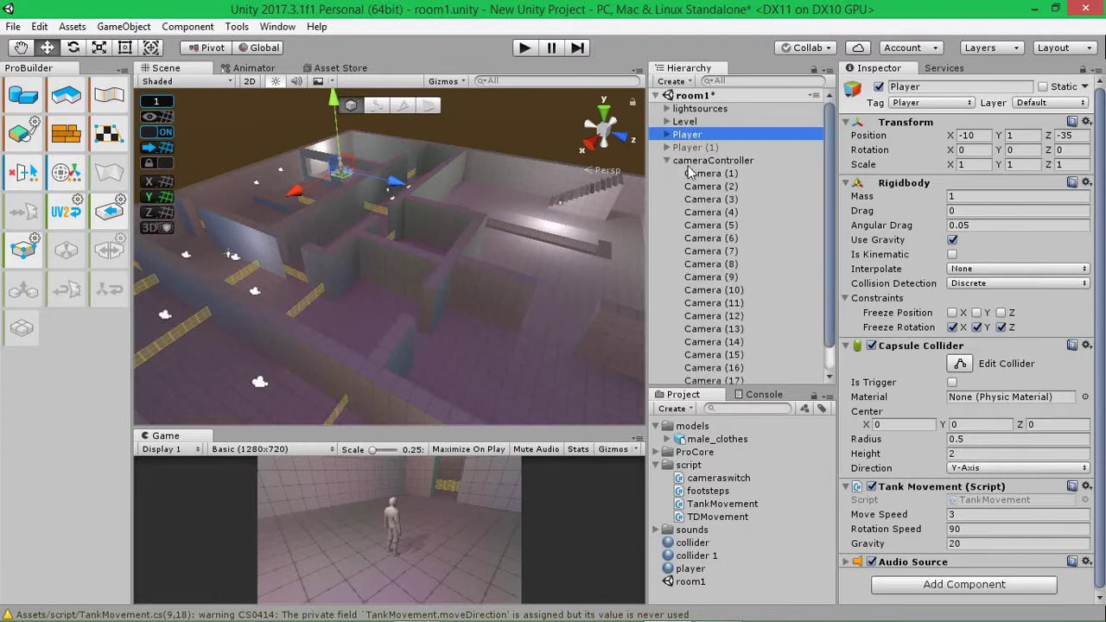
scroll(730, 263, down, 1)
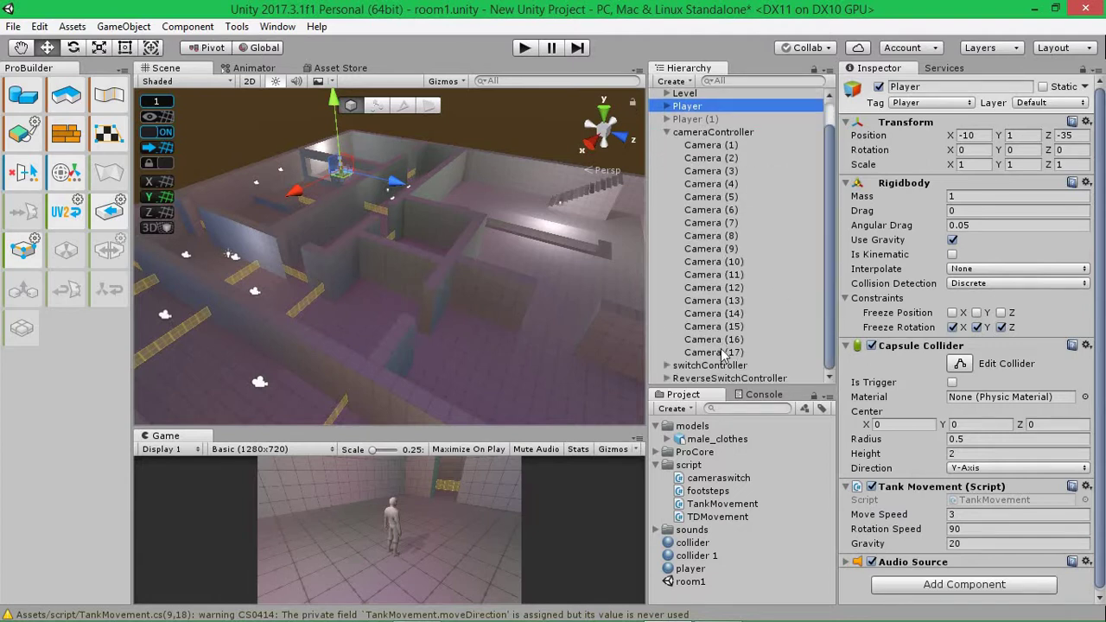
click(668, 133)
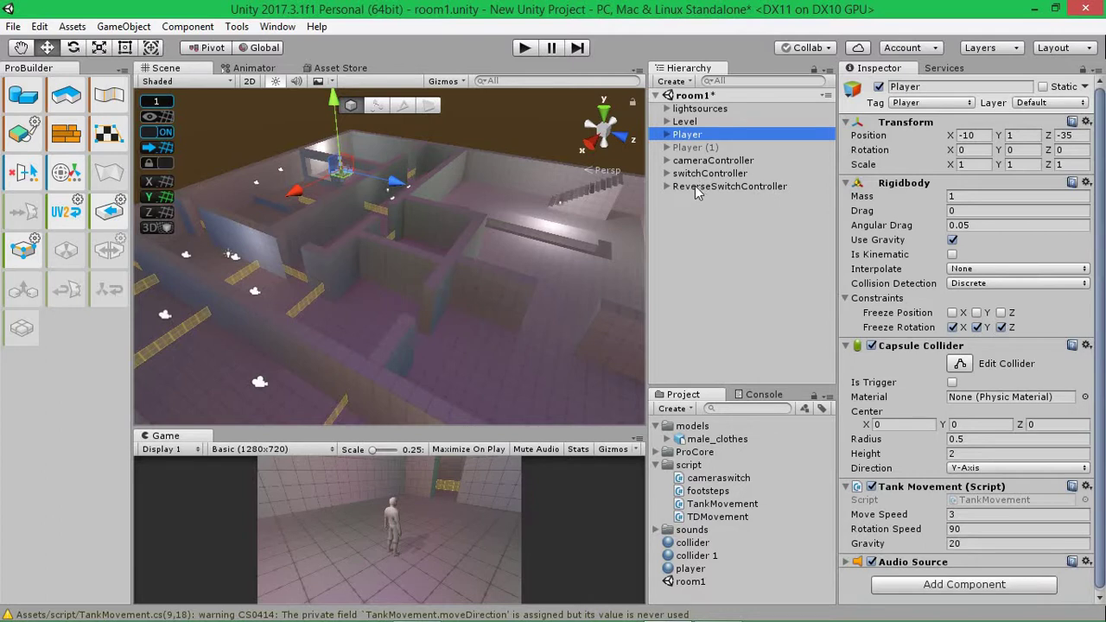
Step: Examine how the cameras and yellow trigger strips are placed around the level's rooms, ending at the player's starting room
right_drag(308, 318, 320, 238)
alt+drag(320, 245, 293, 331)
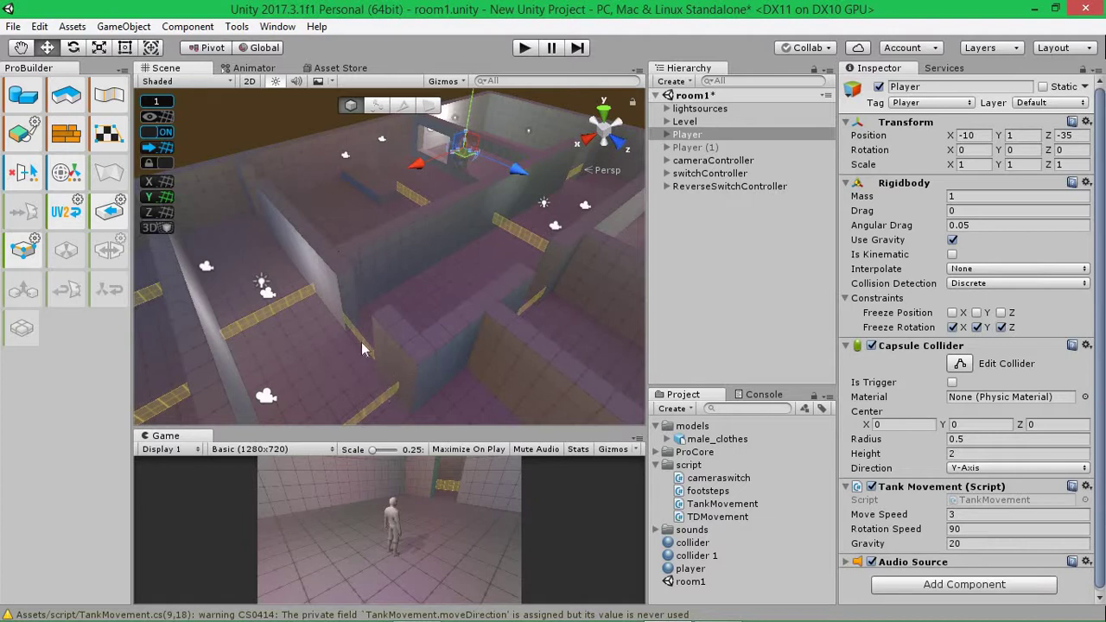
right_drag(435, 235, 459, 219)
middle_drag(460, 219, 403, 343)
middle_drag(482, 260, 438, 376)
scroll(470, 208, up, 7)
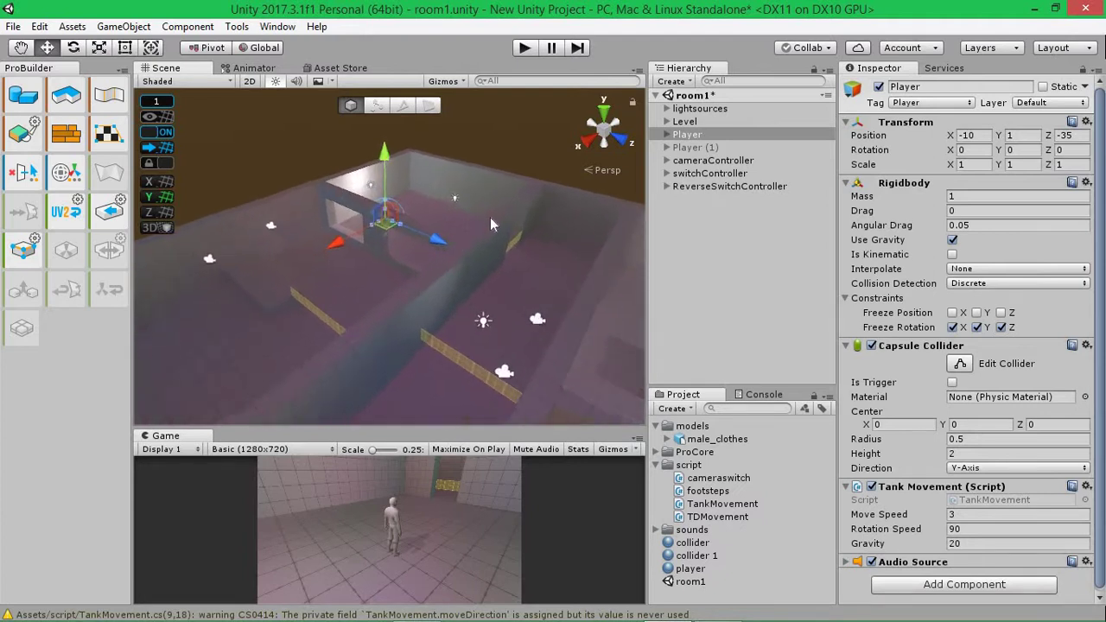
right_drag(501, 176, 300, 316)
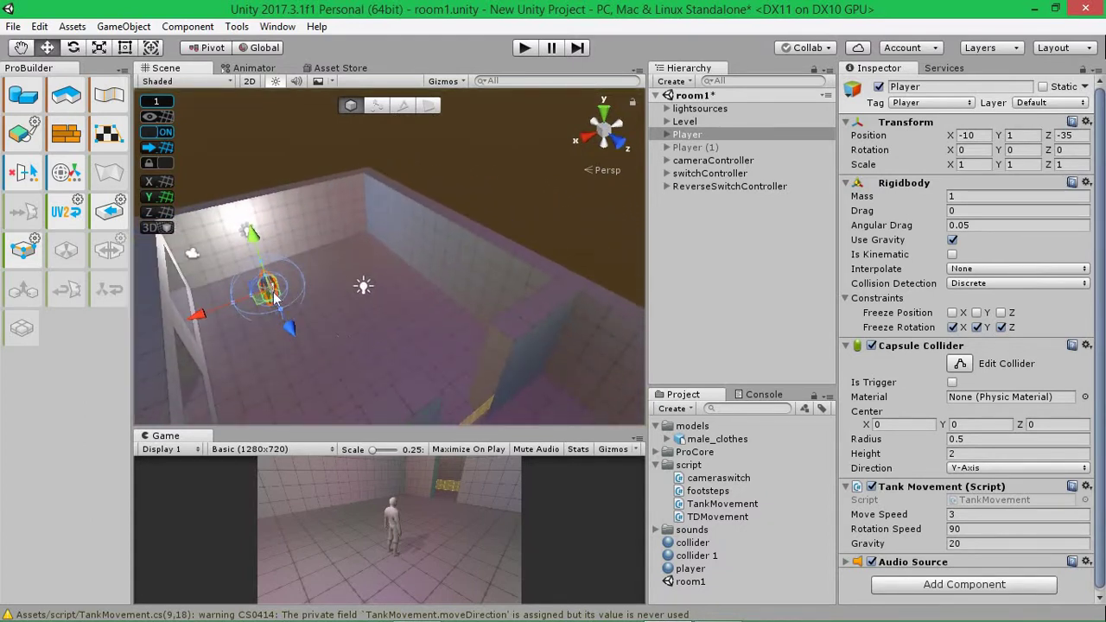
right_drag(566, 363, 439, 370)
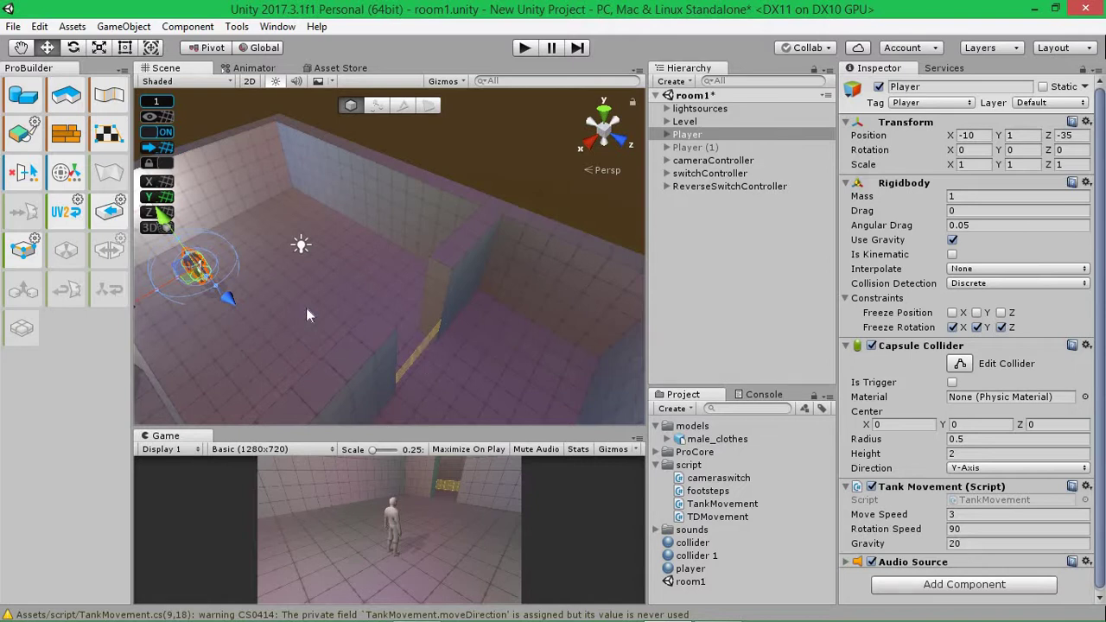
Step: Select Camera (1) in the starting room and Camera (2) in the corridor to check their previews
right_drag(238, 269, 229, 223)
click(229, 223)
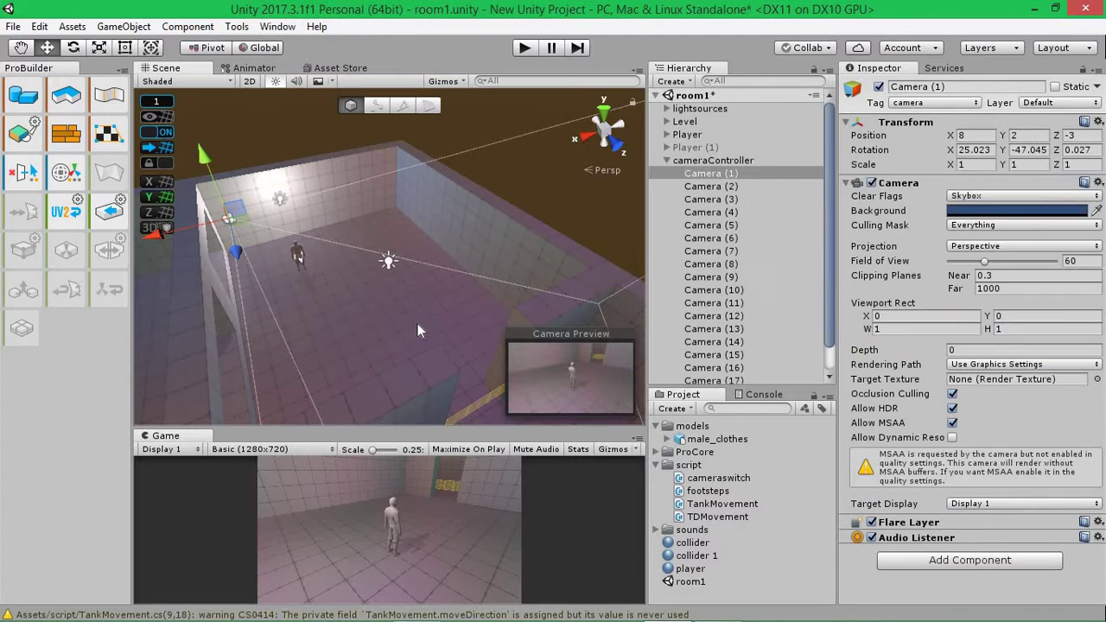
right_drag(487, 332, 489, 335)
right_drag(461, 375, 1085, 374)
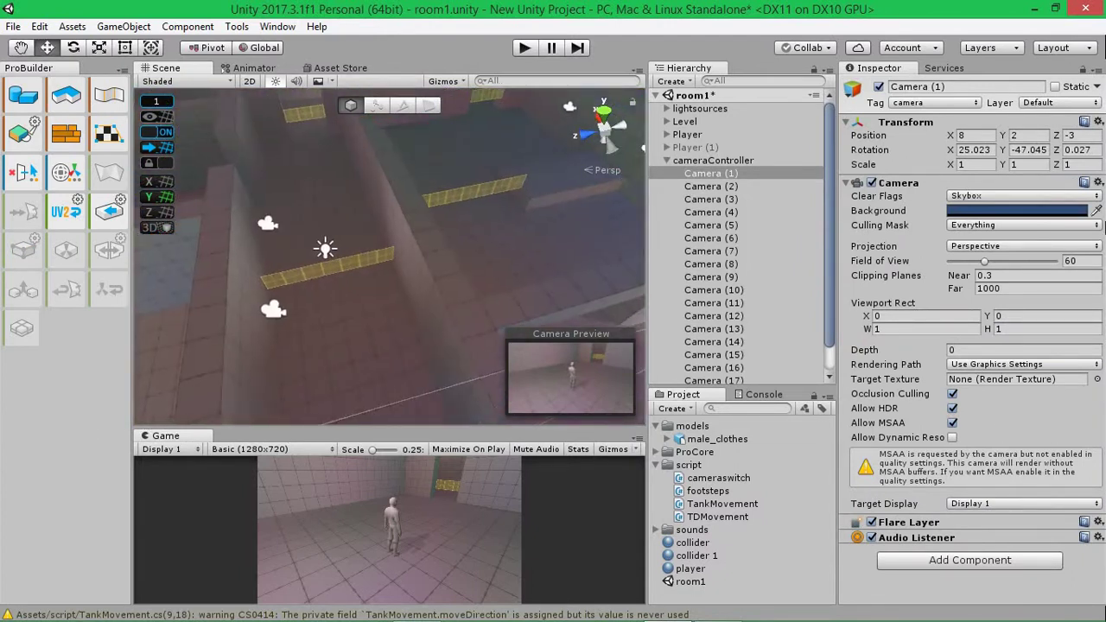
click(264, 225)
Step: Compare the Cameraswitch script assignments of the doorway trigger switcher (1) and its reverse trigger offed (1)
right_drag(427, 295, 910, 278)
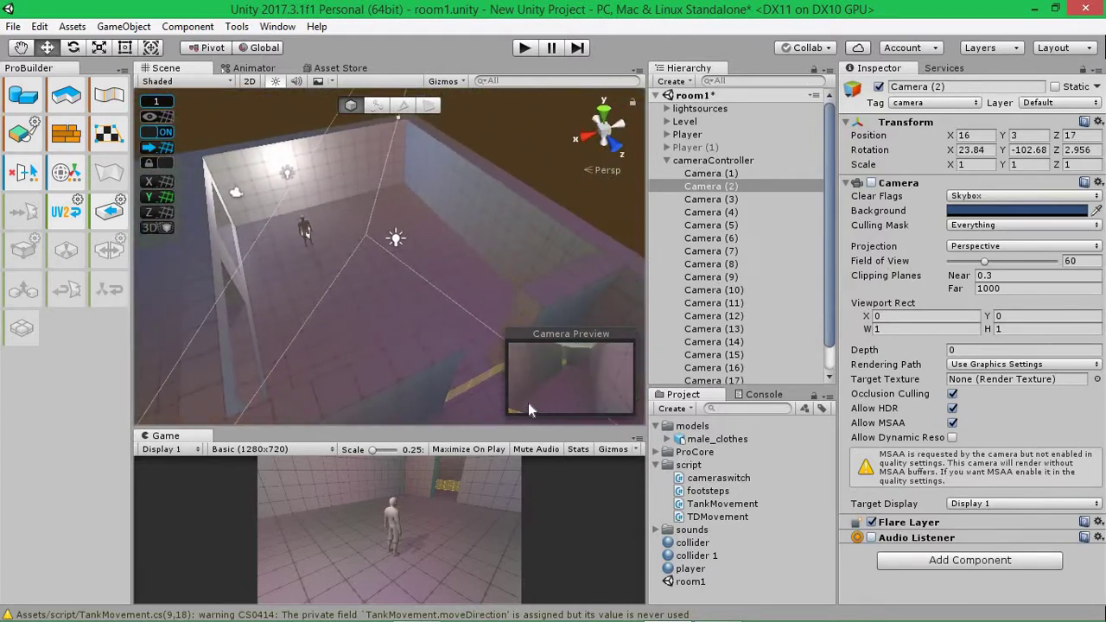
click(476, 378)
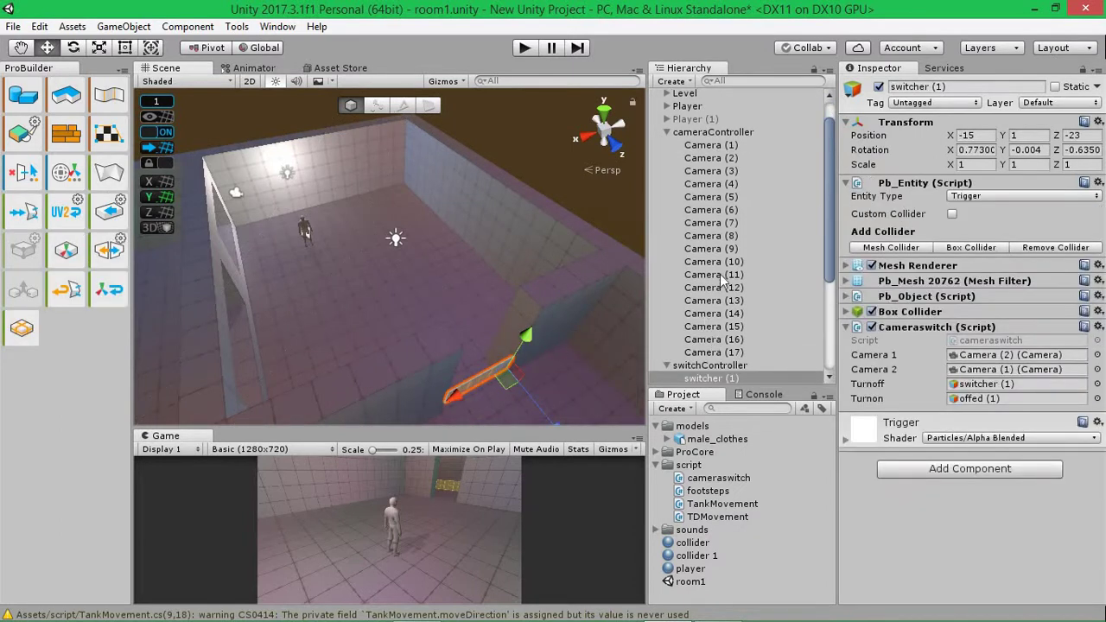
scroll(719, 271, down, 5)
click(667, 379)
scroll(692, 368, down, 5)
click(706, 222)
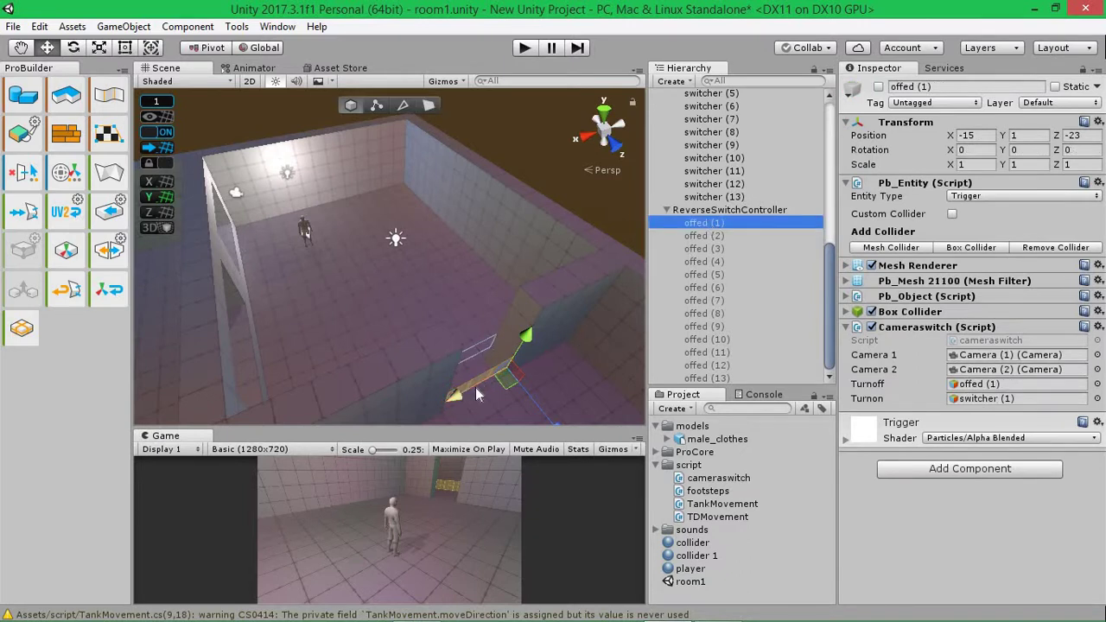
right_drag(478, 392, 498, 380)
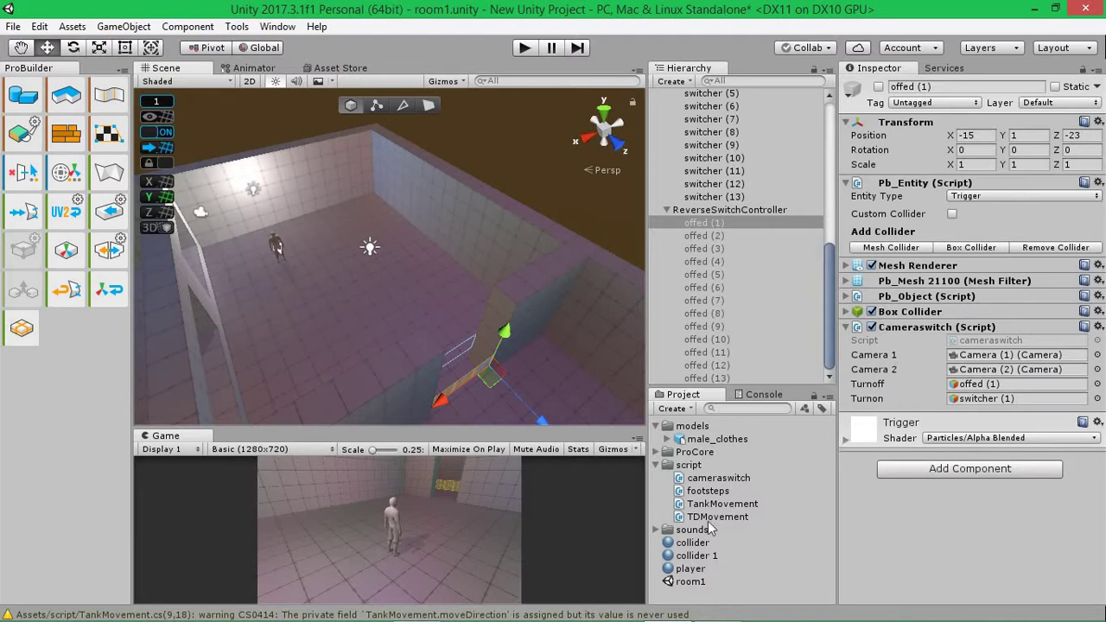
Step: Switch to the cameraswitch.cs script in MonoDevelop and rename the declared variable camera1 to cameraOff
click(715, 607)
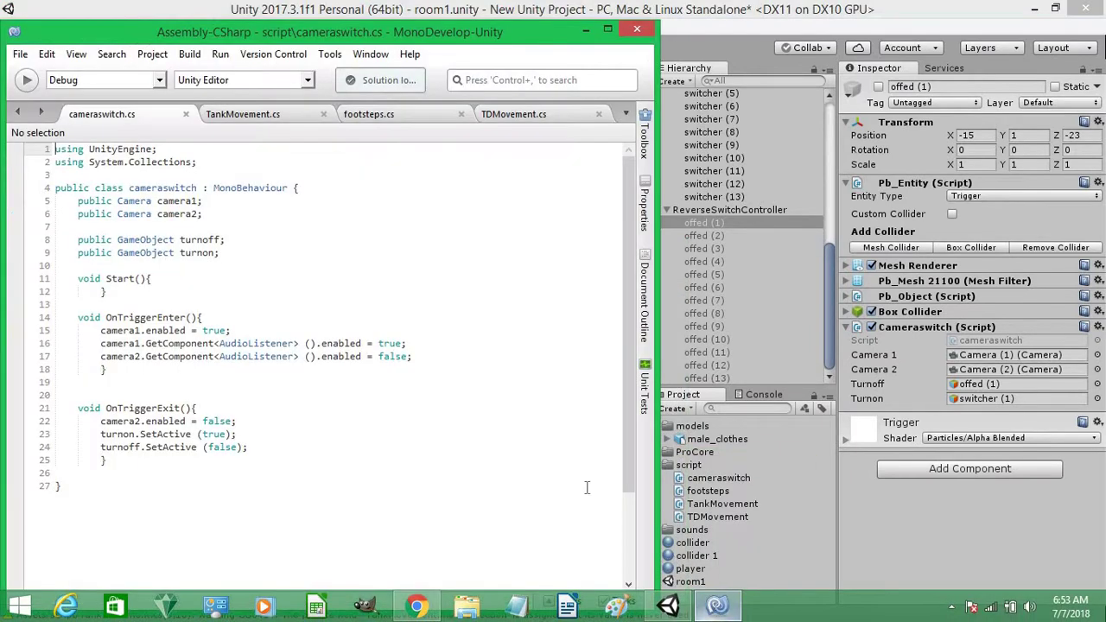
drag(372, 41, 508, 28)
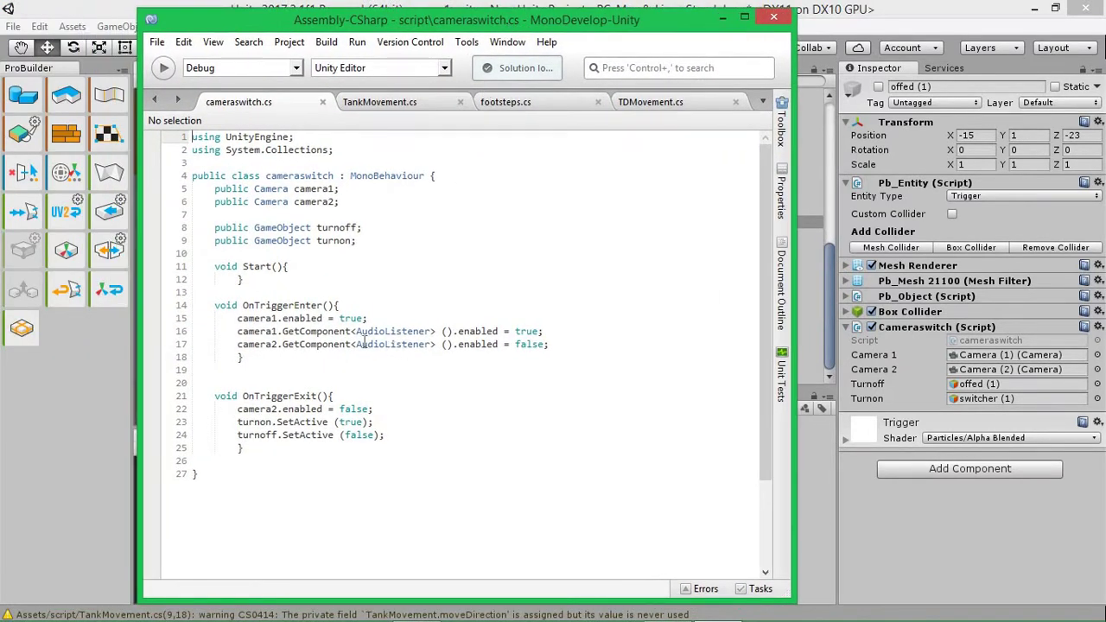
click(334, 188)
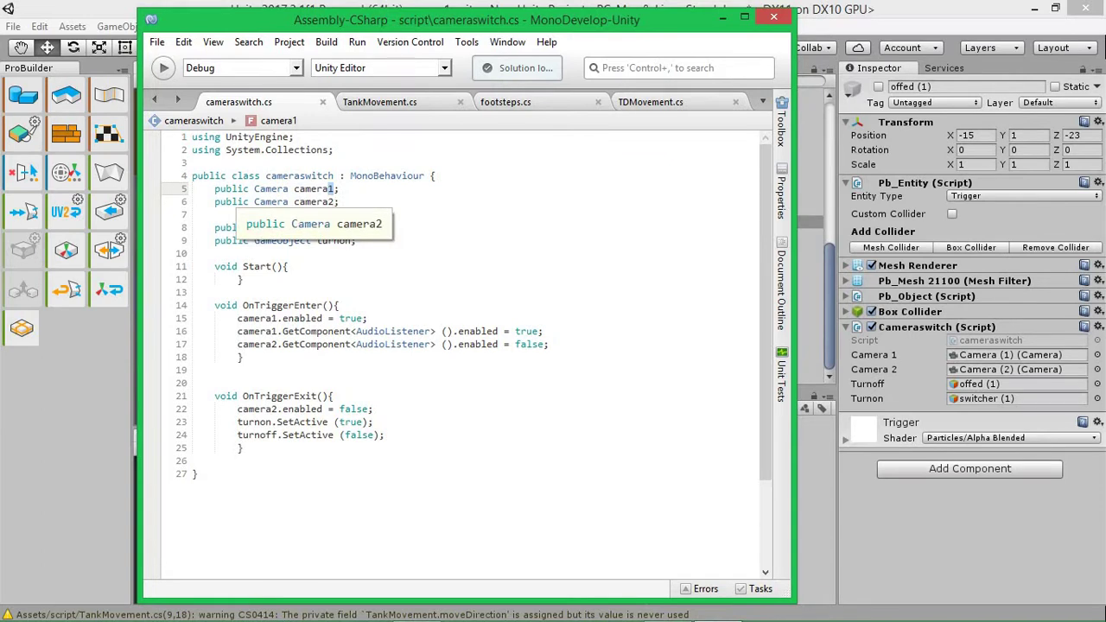
key(BackSpace)
text(On)
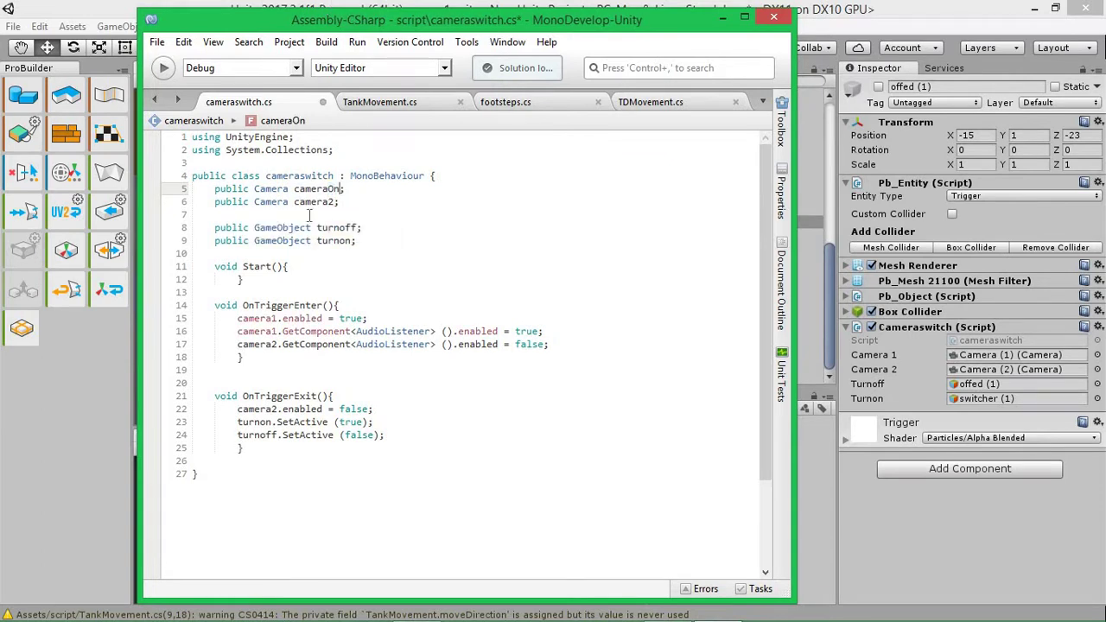
click(331, 202)
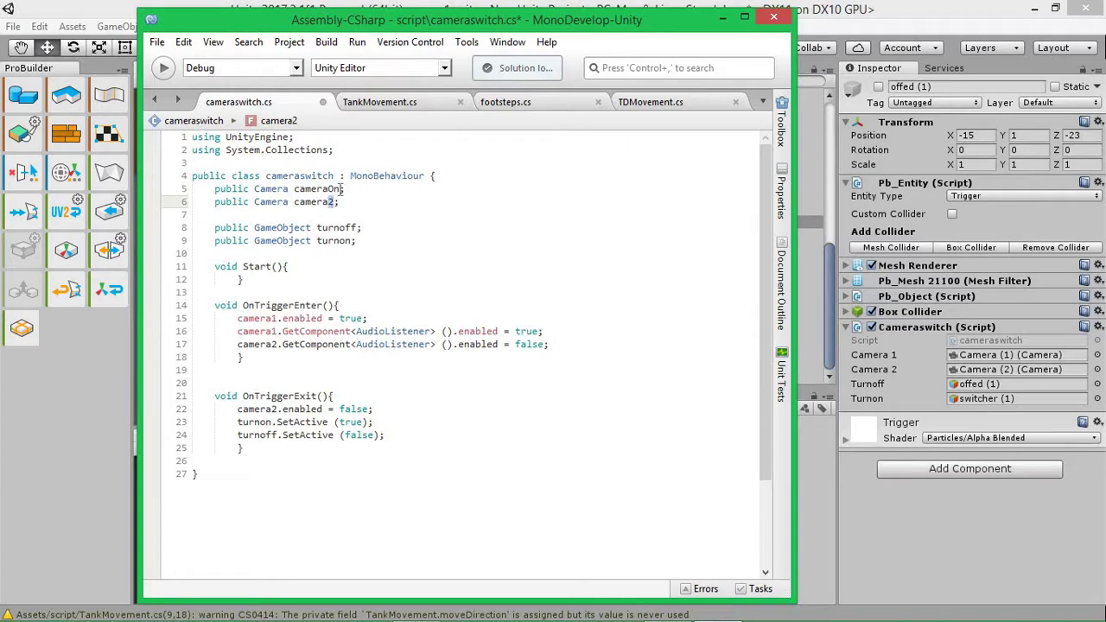
click(332, 189)
key(Delete)
text(ff)
Step: Rename the declared variable camera2 to cameraOn in the cameraswitch class
click(335, 201)
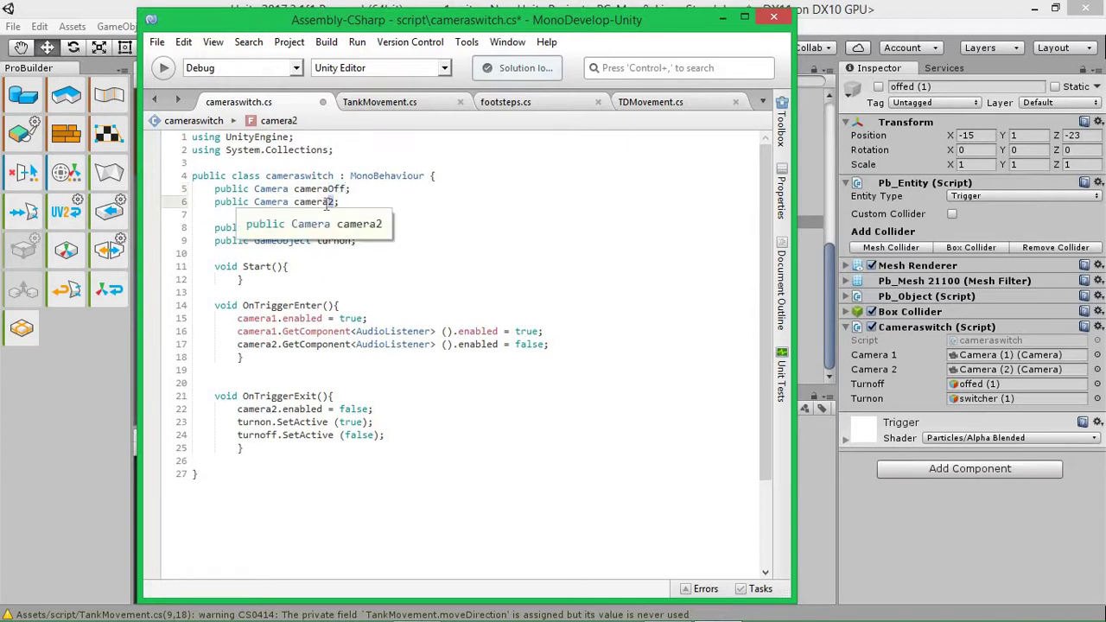
key(BackSpace)
text(On)
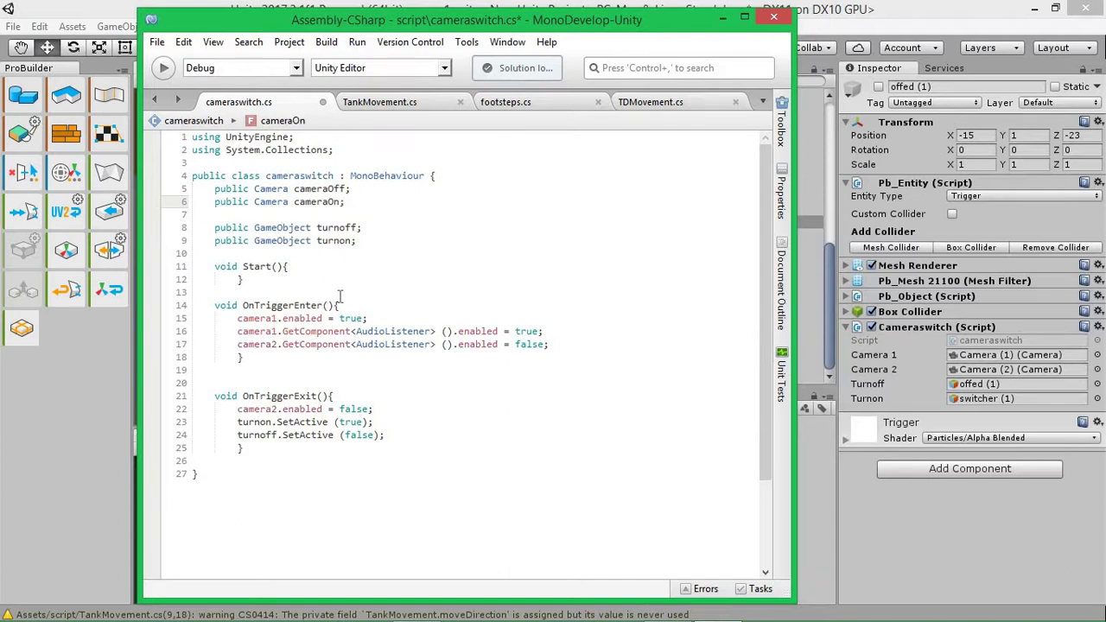
Step: Replace both camera1 references in OnTriggerEnter with cameraOff
click(274, 318)
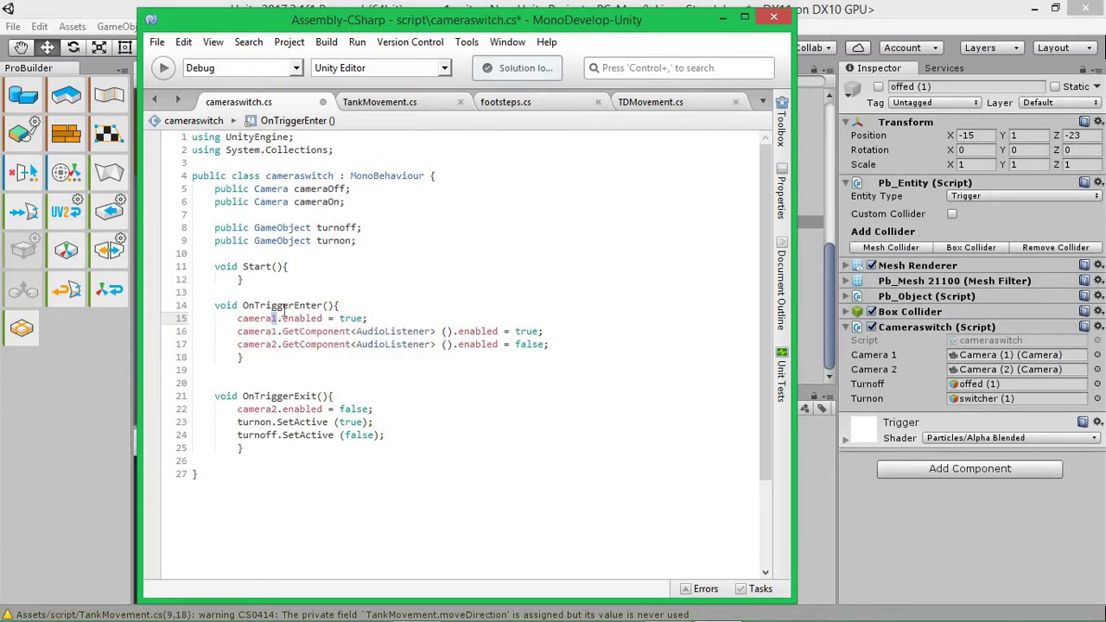
key(BackSpace)
text(offP)
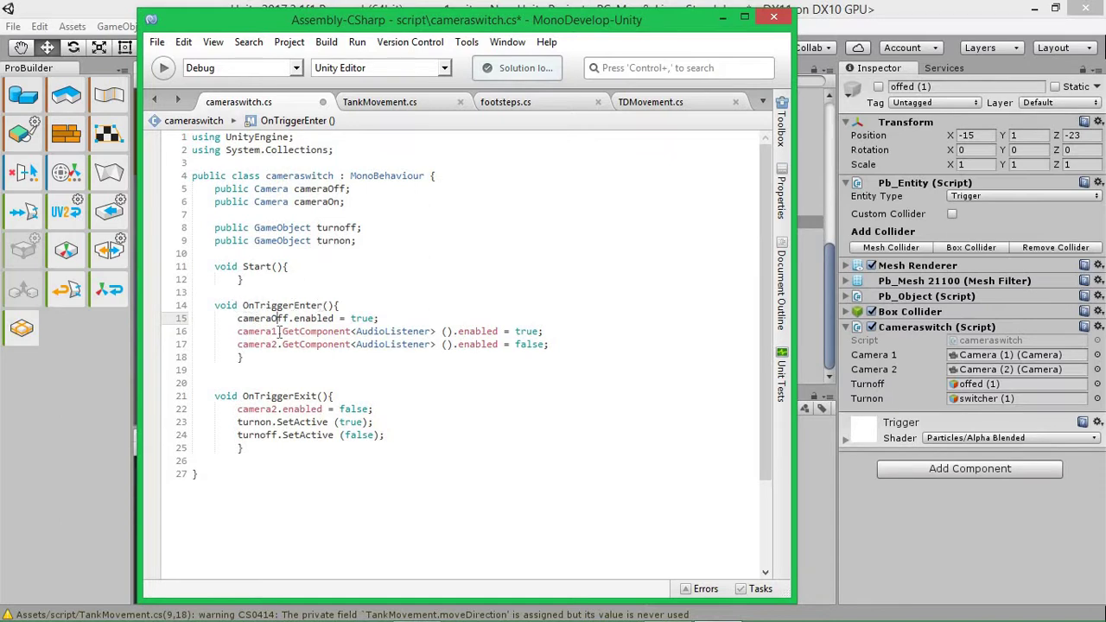
click(274, 331)
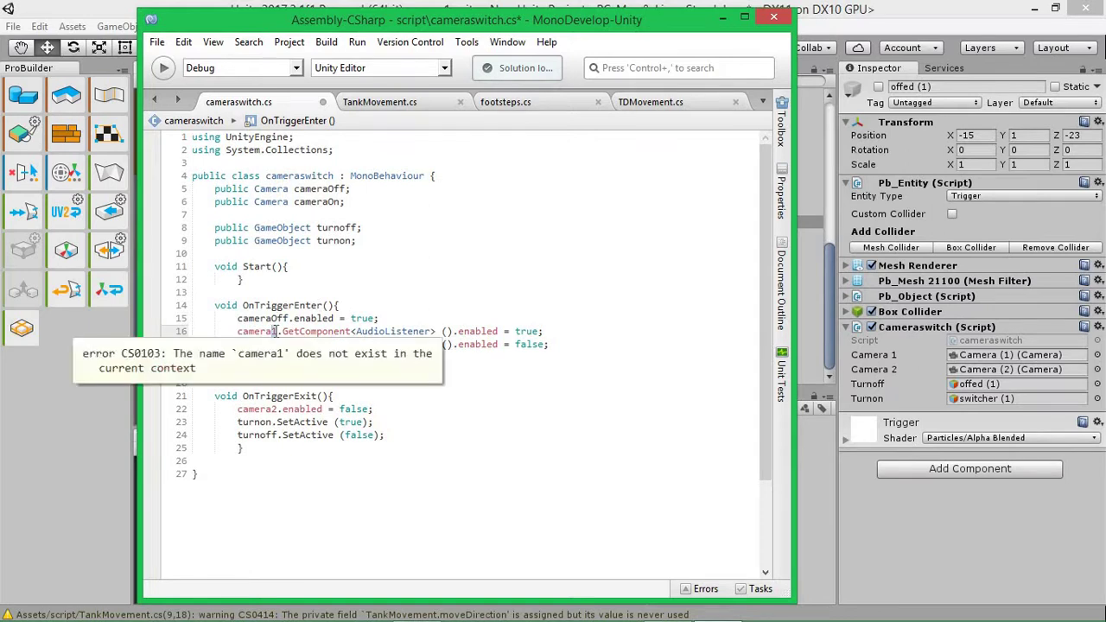
key(Delete)
text(Off)
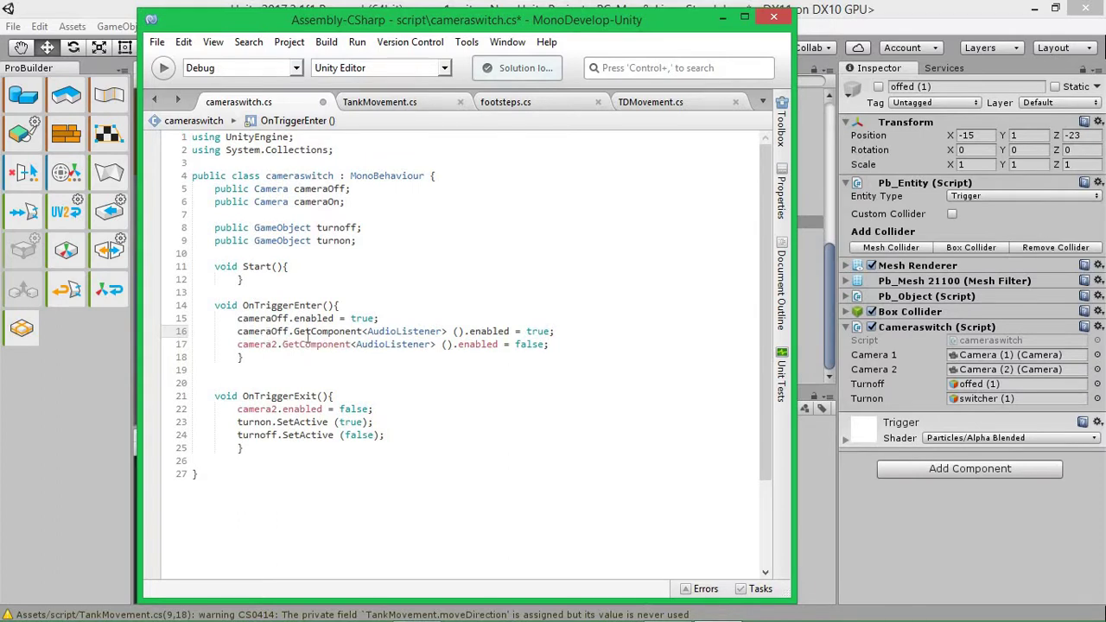
Step: Replace the remaining camera2 references in OnTriggerEnter and OnTriggerExit with cameraOn, and save the cameraswitch script
click(274, 344)
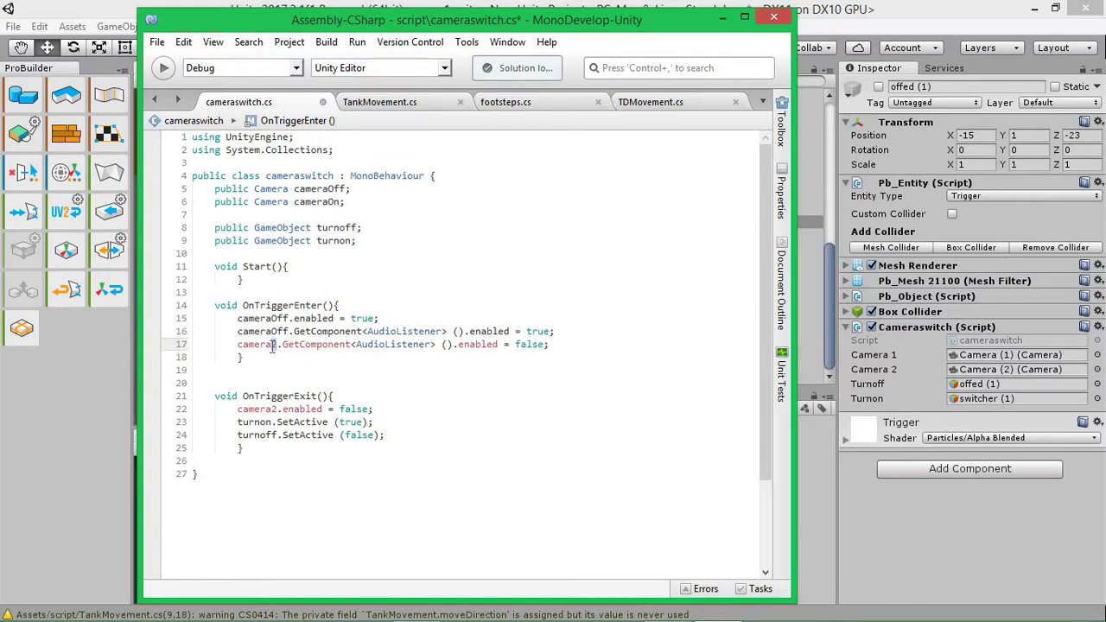
key(BackSpace)
text(On)
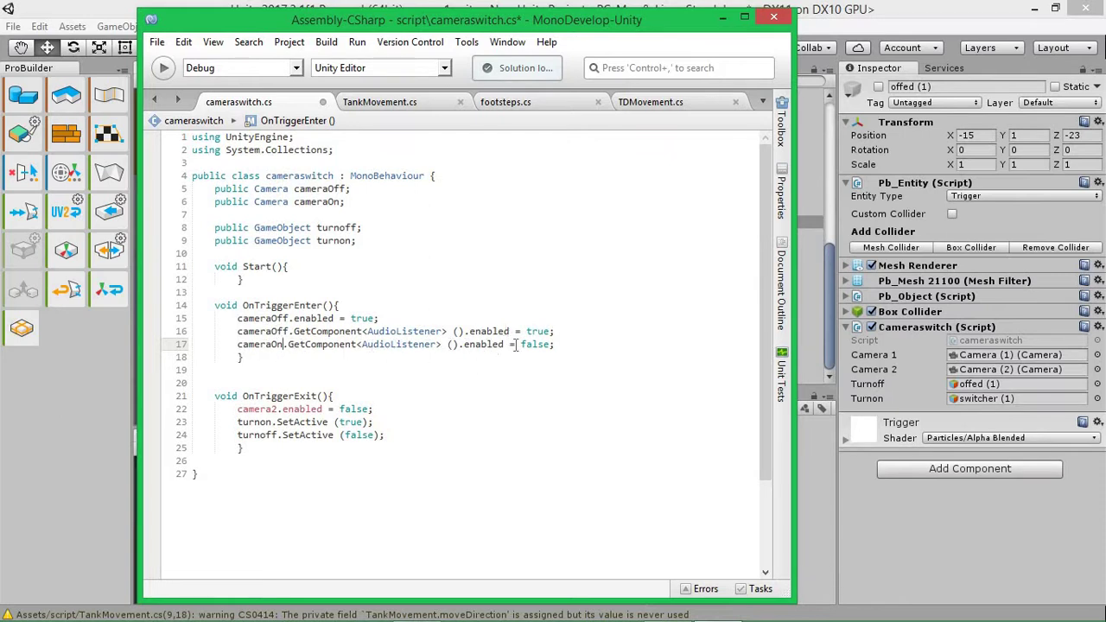
click(275, 410)
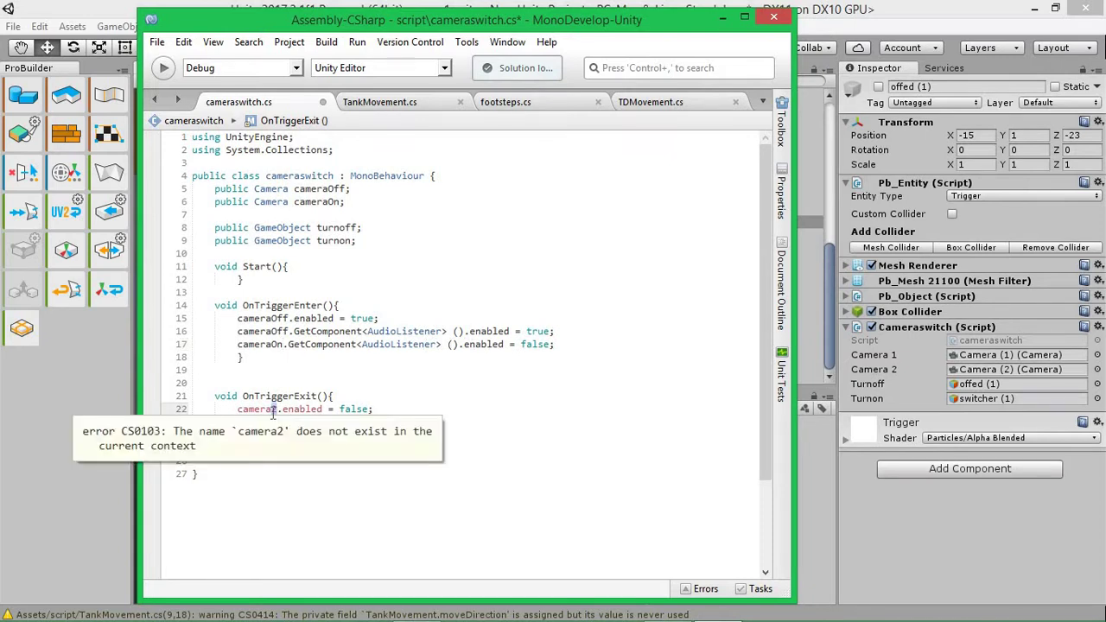
key(BackSpace)
text(O)
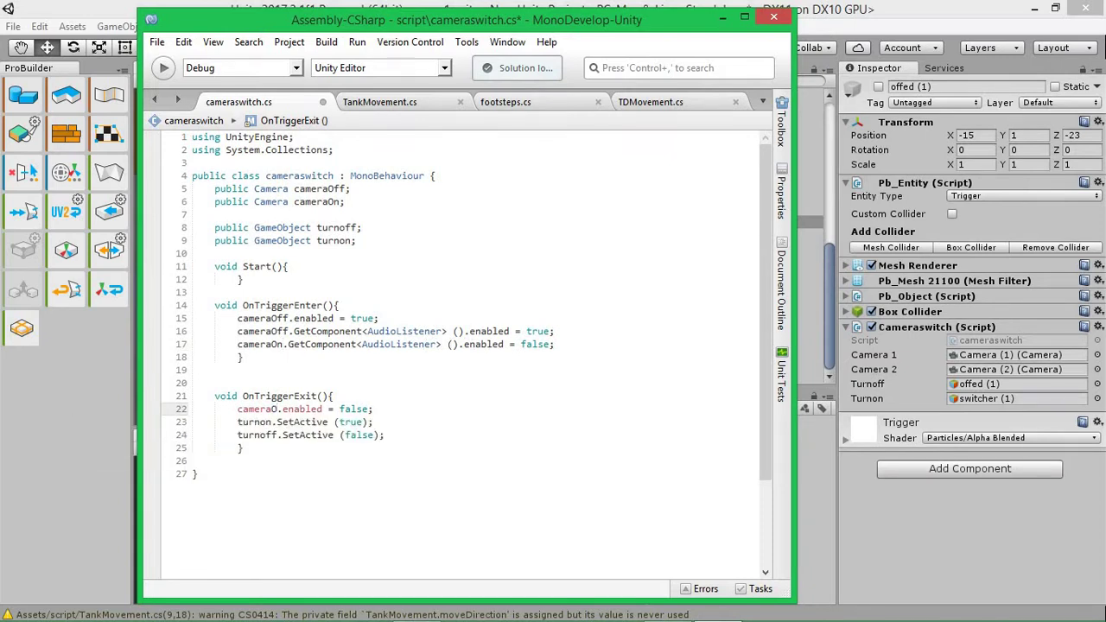
text(n)
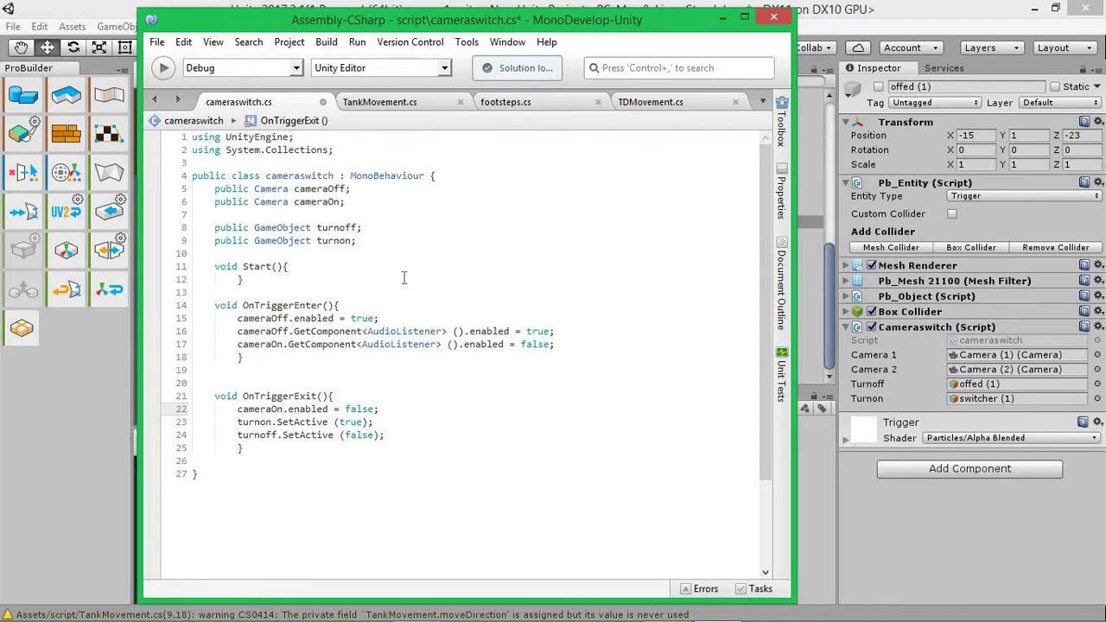
key(ctrl+s)
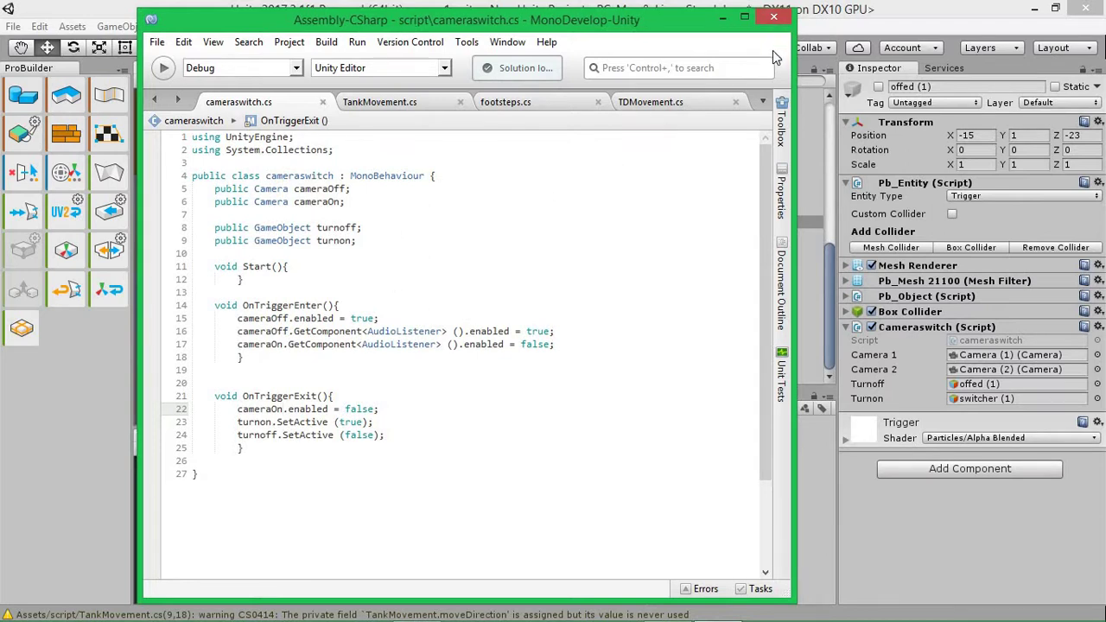
Step: Switch back to Unity and collapse the ReverseSwitchController, switchController and cameraController groups in the object hierarchy
key(alt+Tab)
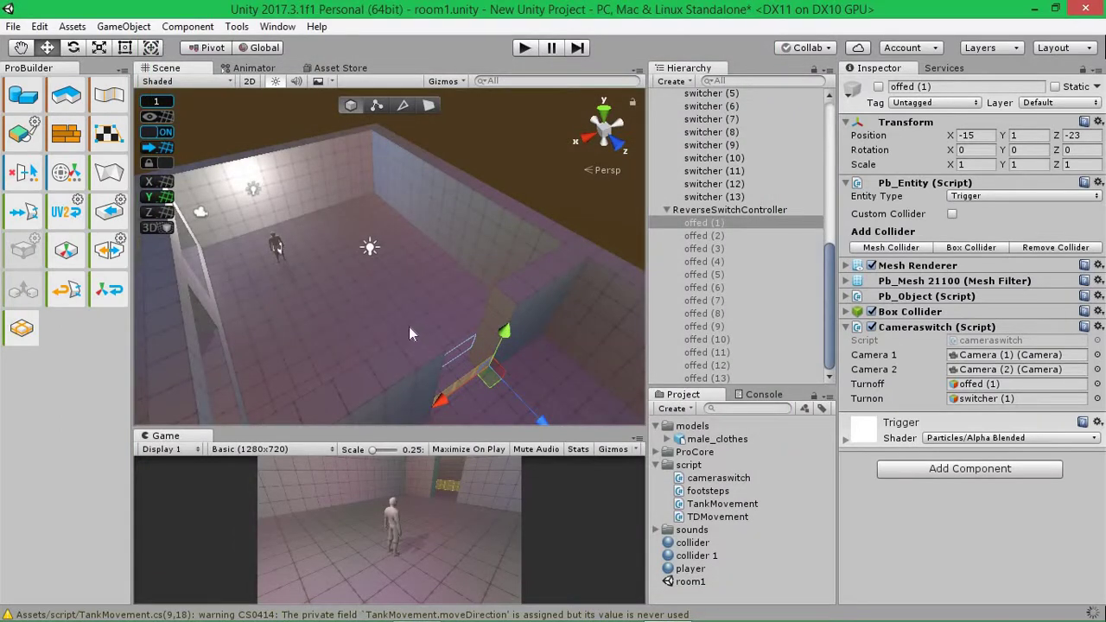
click(666, 210)
scroll(680, 253, up, 5)
click(669, 343)
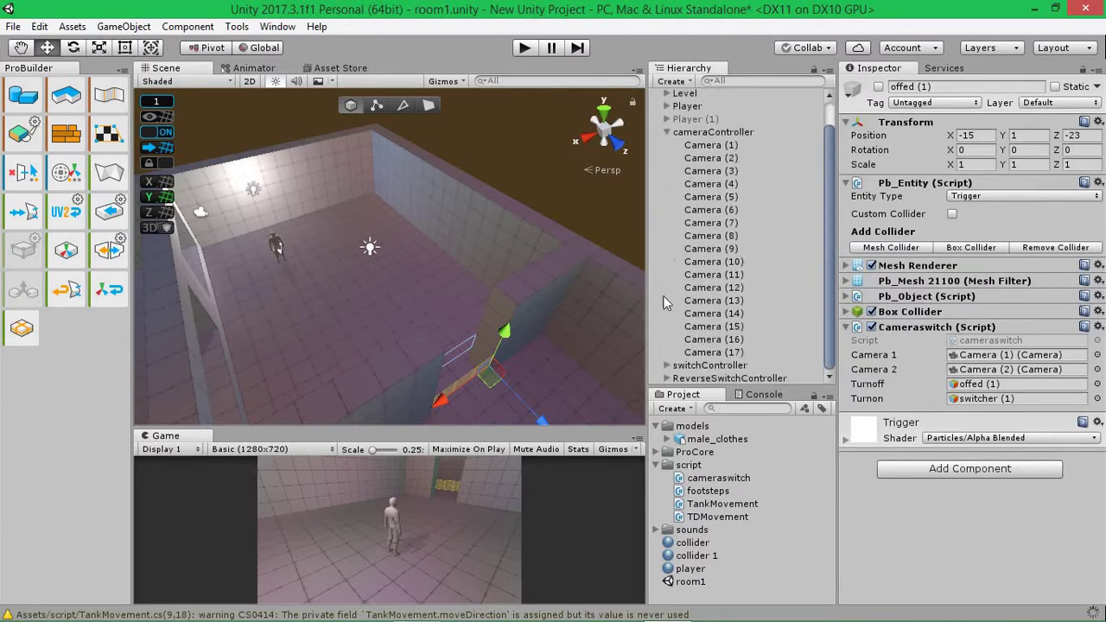
click(667, 134)
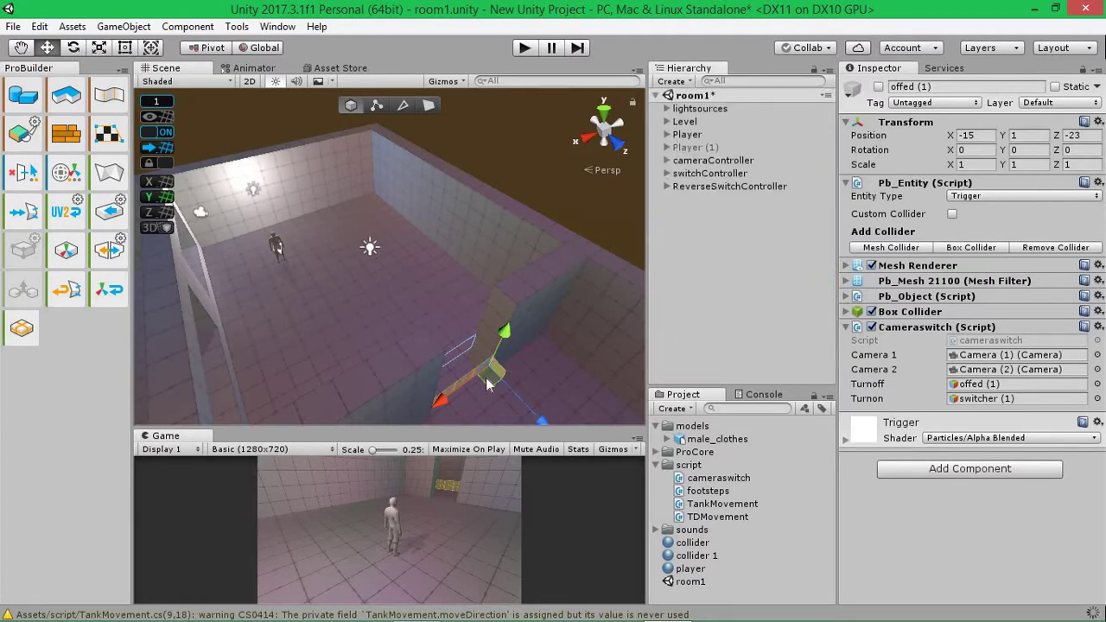
Step: Look over the level's rooms and corridors to examine where its cameras and trigger strips are placed
right_drag(392, 328, 178, 335)
right_drag(407, 329, 242, 307)
right_drag(453, 323, 279, 266)
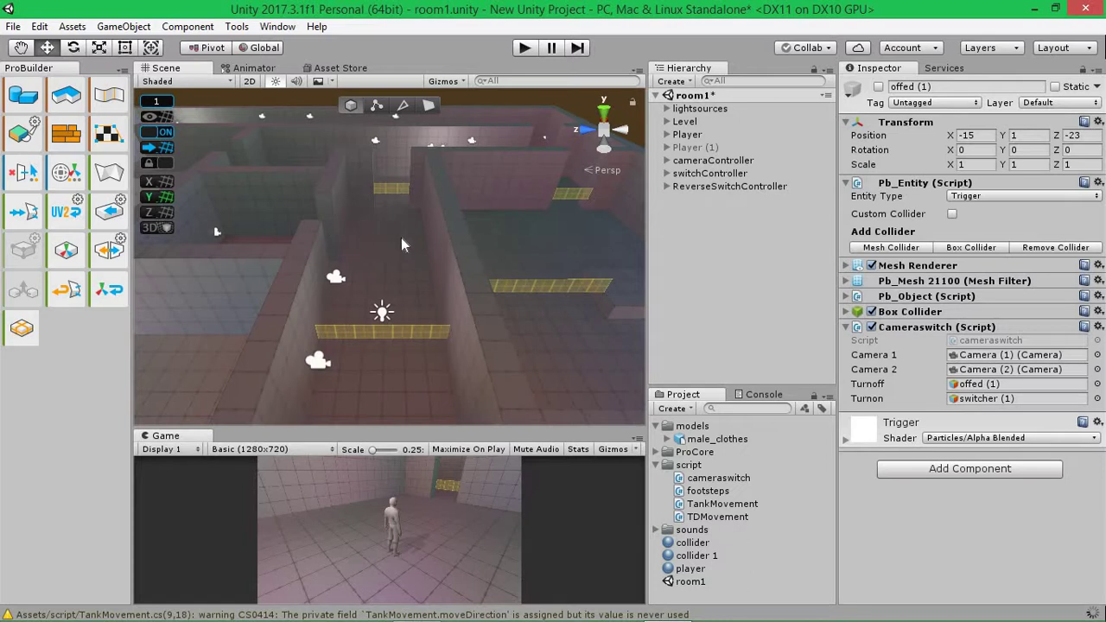
key(f)
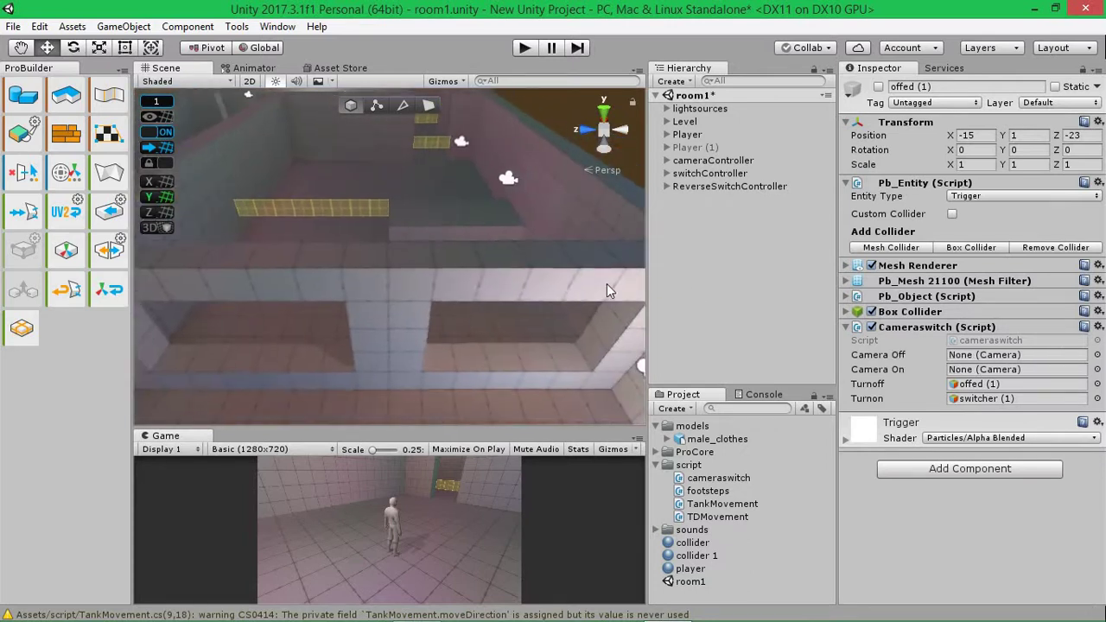
right_drag(380, 265, 394, 241)
middle_drag(394, 237, 258, 313)
middle_drag(361, 269, 307, 298)
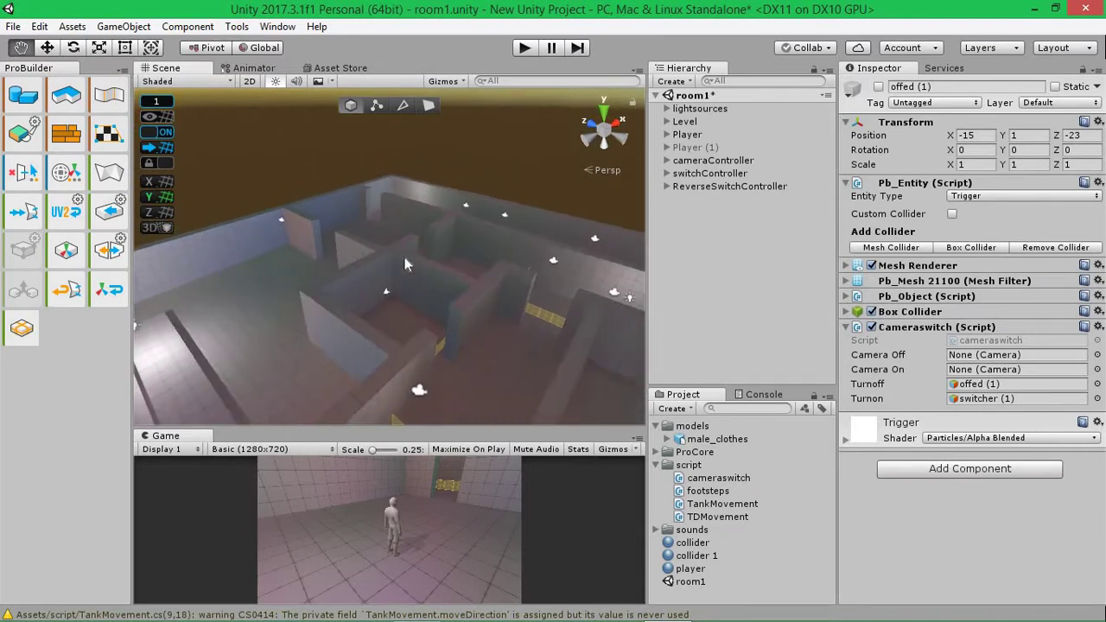
scroll(459, 212, up, 1)
right_drag(459, 210, 355, 333)
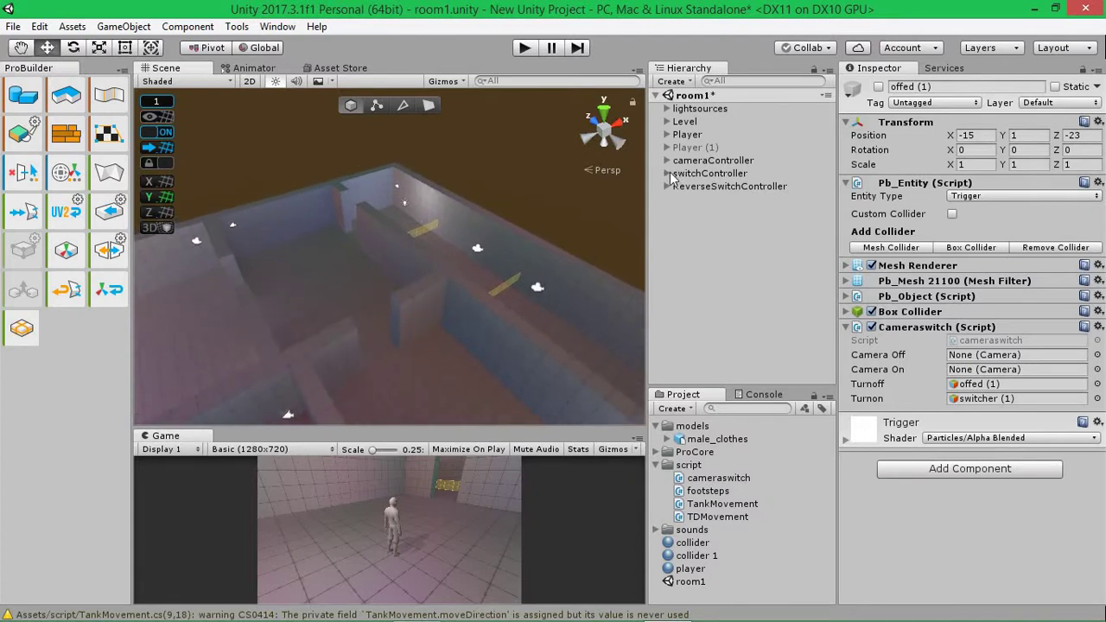
Step: Expand the switchController and ReverseSwitchController groups and select switcher (13) to locate it in the level
click(667, 174)
click(667, 355)
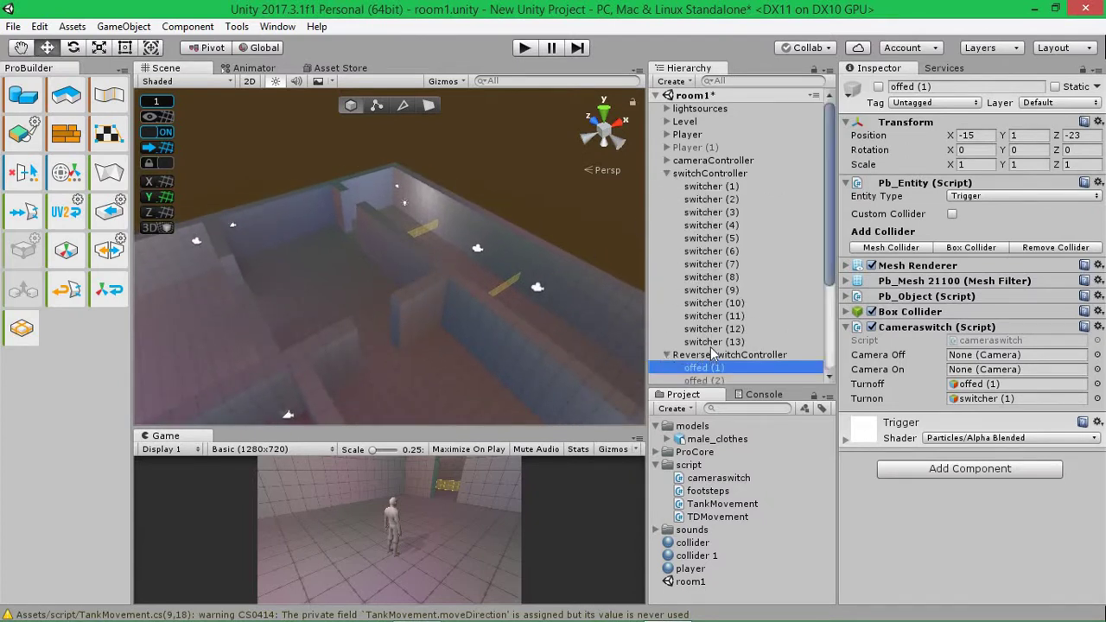
scroll(716, 363, down, 3)
click(721, 198)
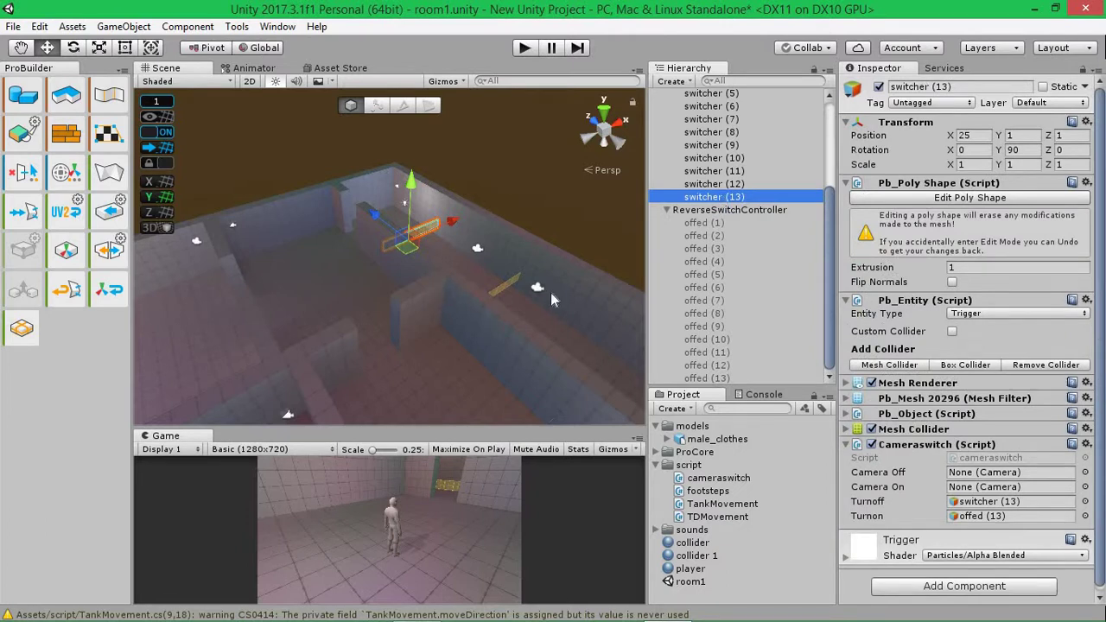
middle_drag(488, 324, 449, 324)
middle_drag(399, 274, 383, 250)
scroll(436, 321, down, 1)
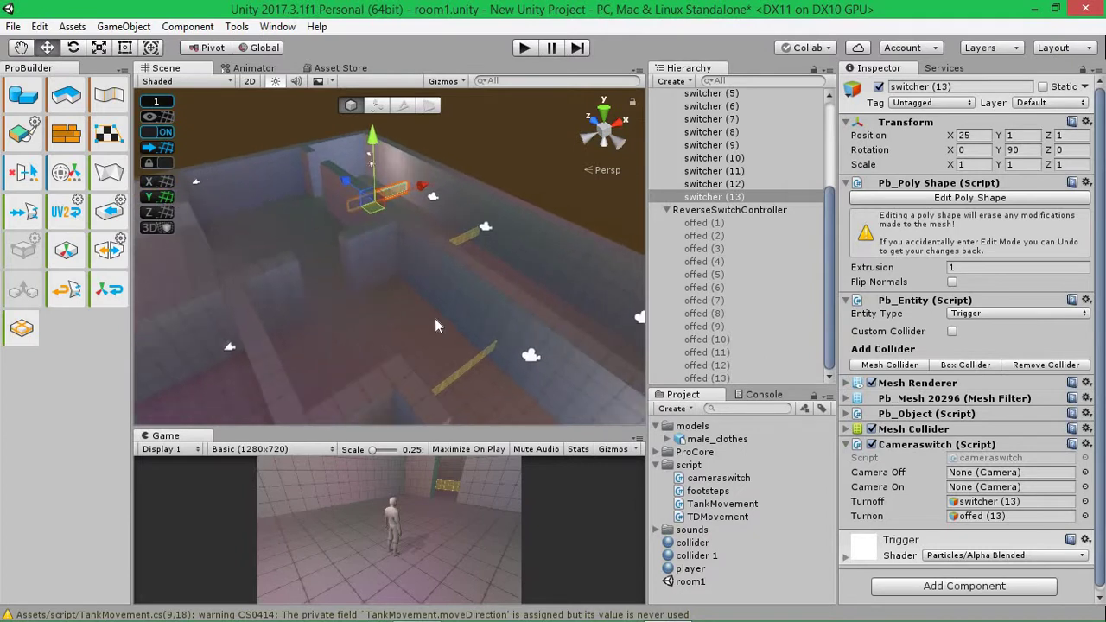
Step: Select the doorway trigger switcher (3) together with its reverse trigger offed (3) and duplicate the pair
scroll(500, 411, down, 3)
right_drag(497, 410, 549, 417)
alt+drag(550, 416, 326, 378)
click(311, 364)
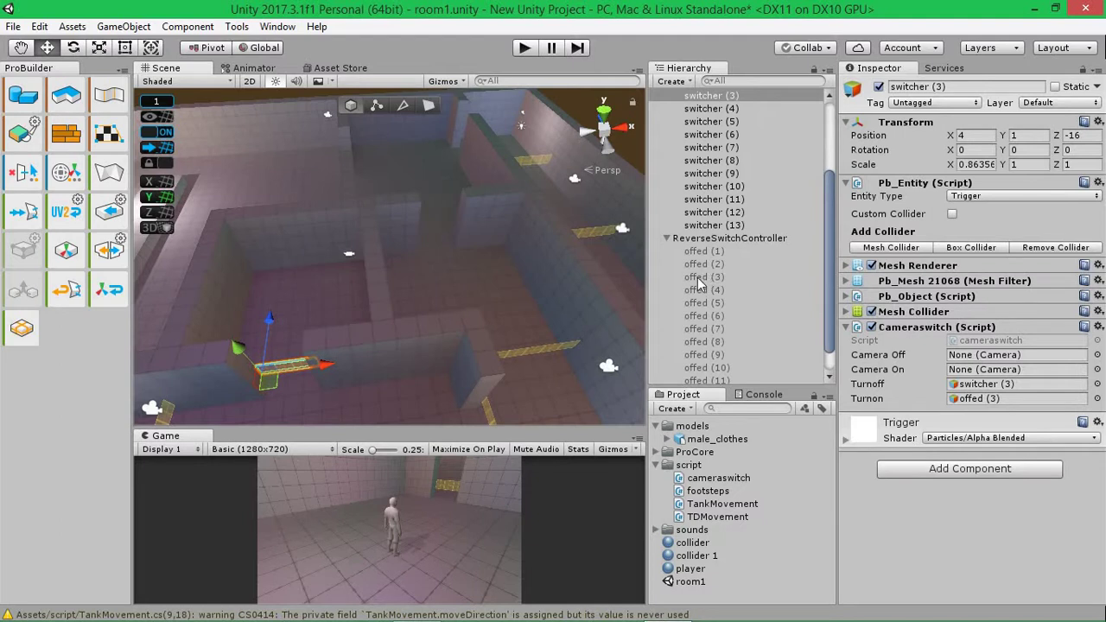
ctrl+click(699, 279)
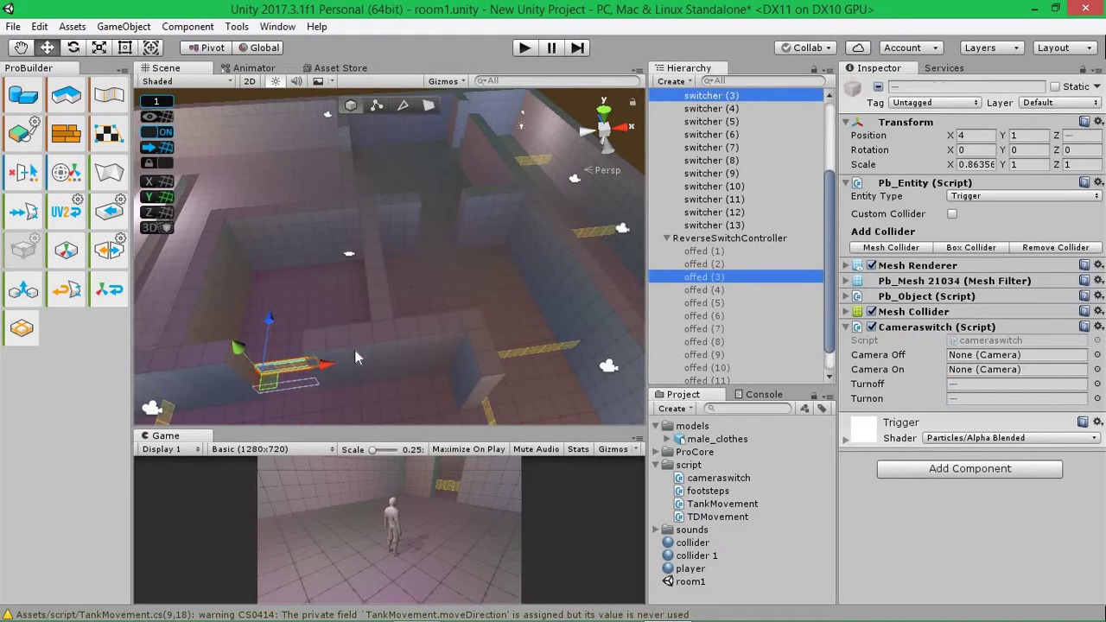
key(ctrl+d)
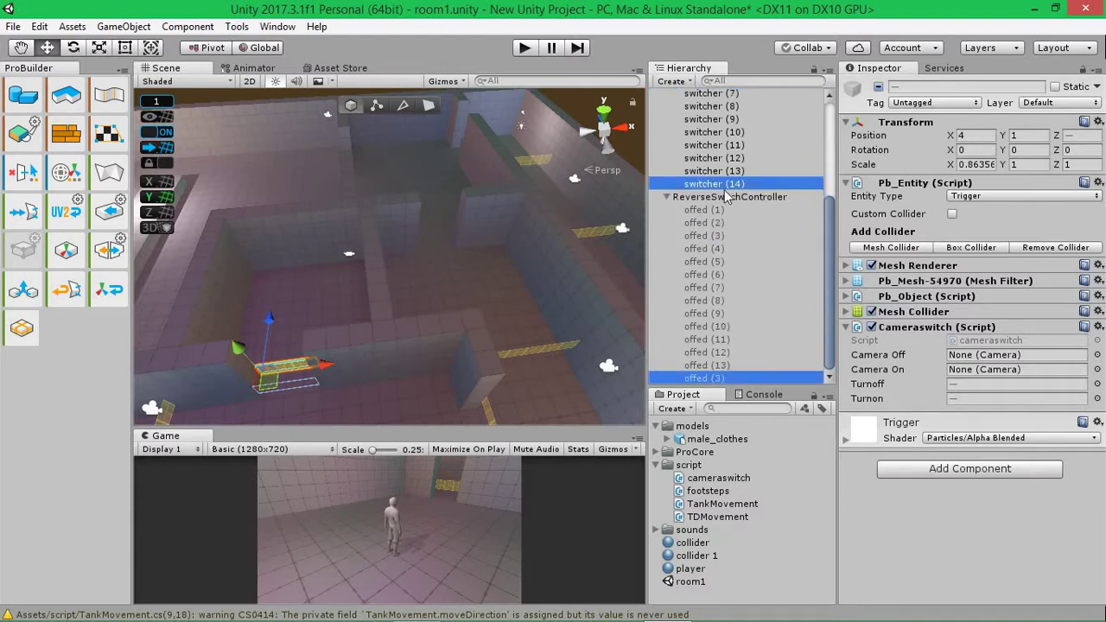
Step: Rename the duplicated reverse trigger as offed (14)
click(721, 381)
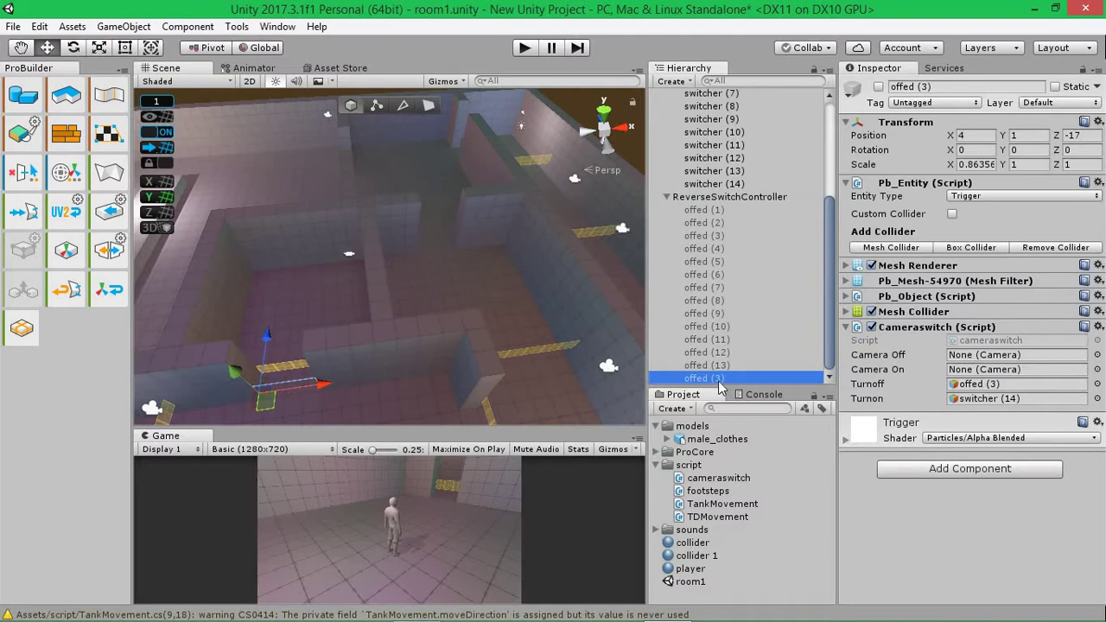
click(719, 380)
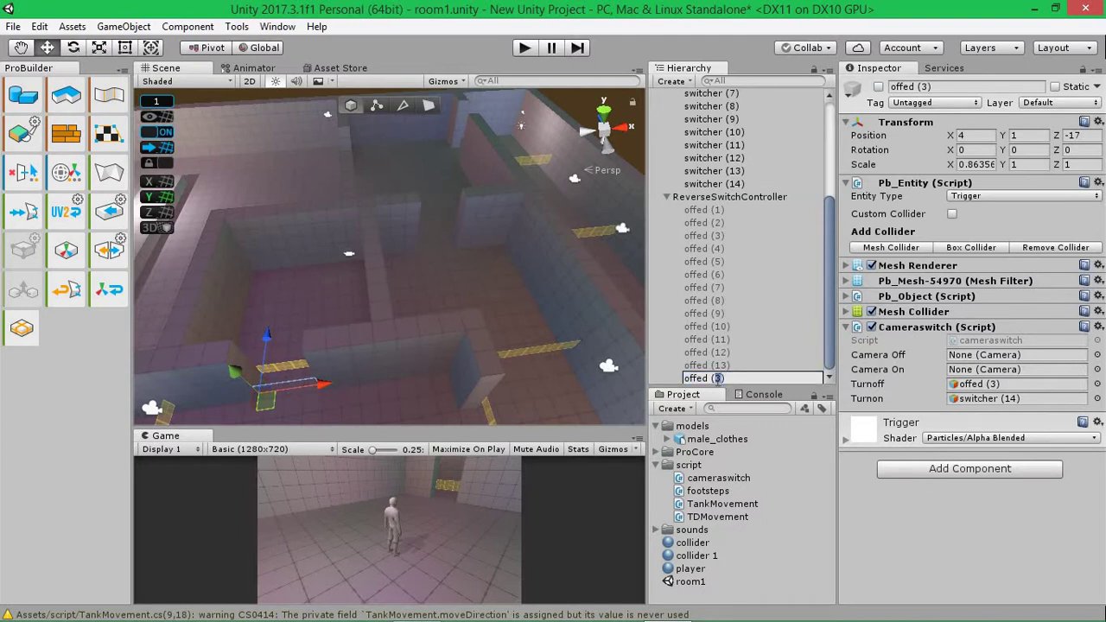
text(14)
click(732, 365)
click(728, 379)
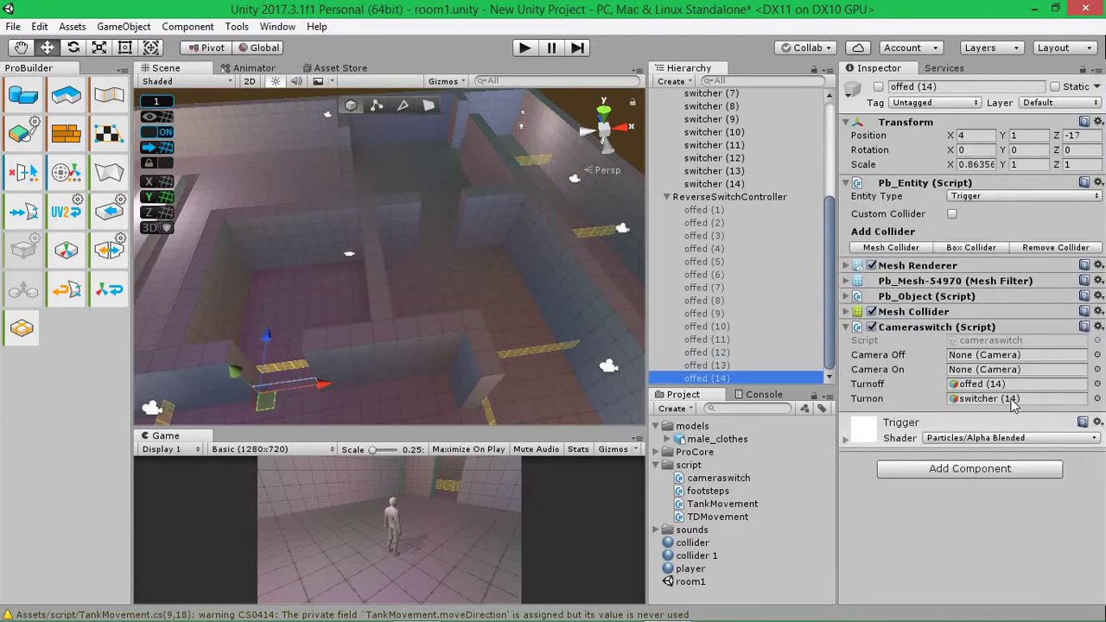
Step: Select switcher (14) and offed (14) together and move the pair to X position 14 in another part of the level
ctrl+click(717, 184)
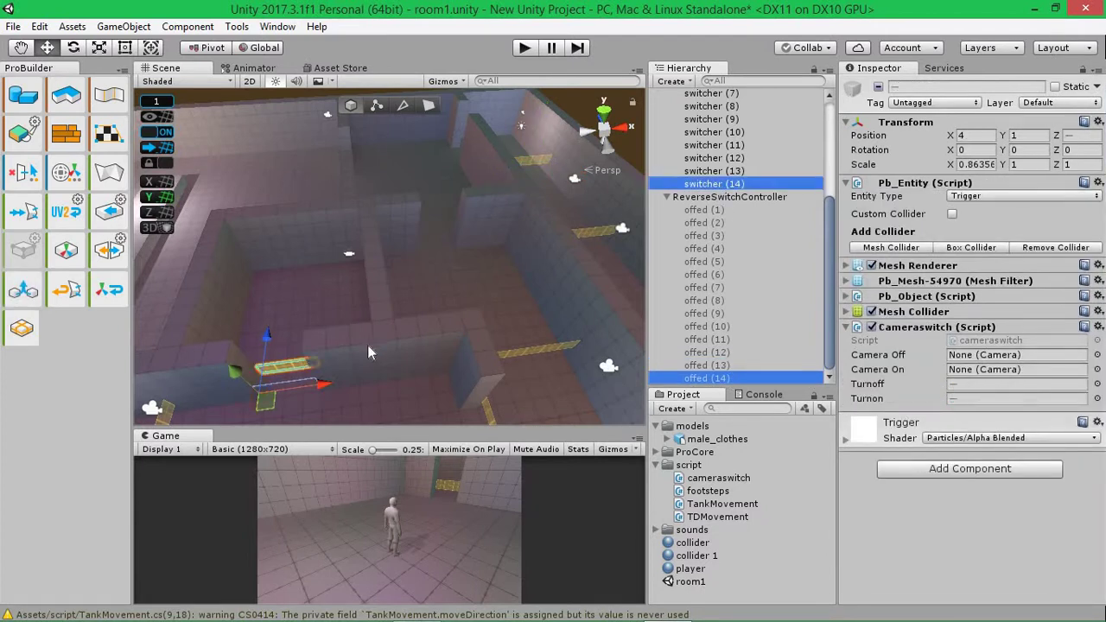
drag(326, 384, 365, 167)
alt+drag(417, 235, 722, 344)
right_drag(452, 264, 621, 255)
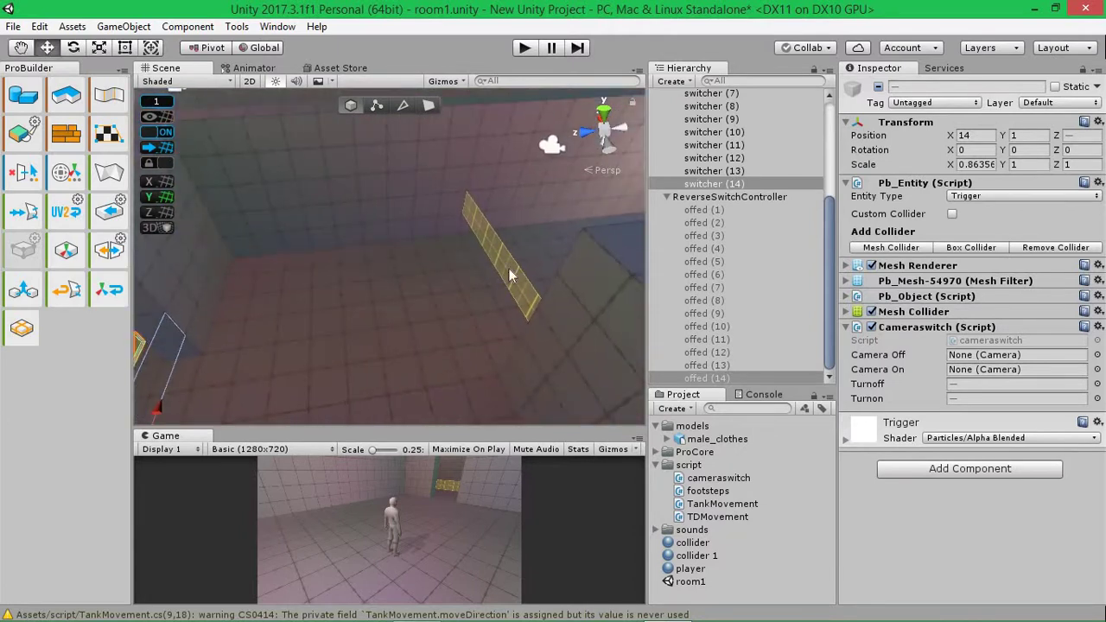
right_drag(482, 281, 406, 314)
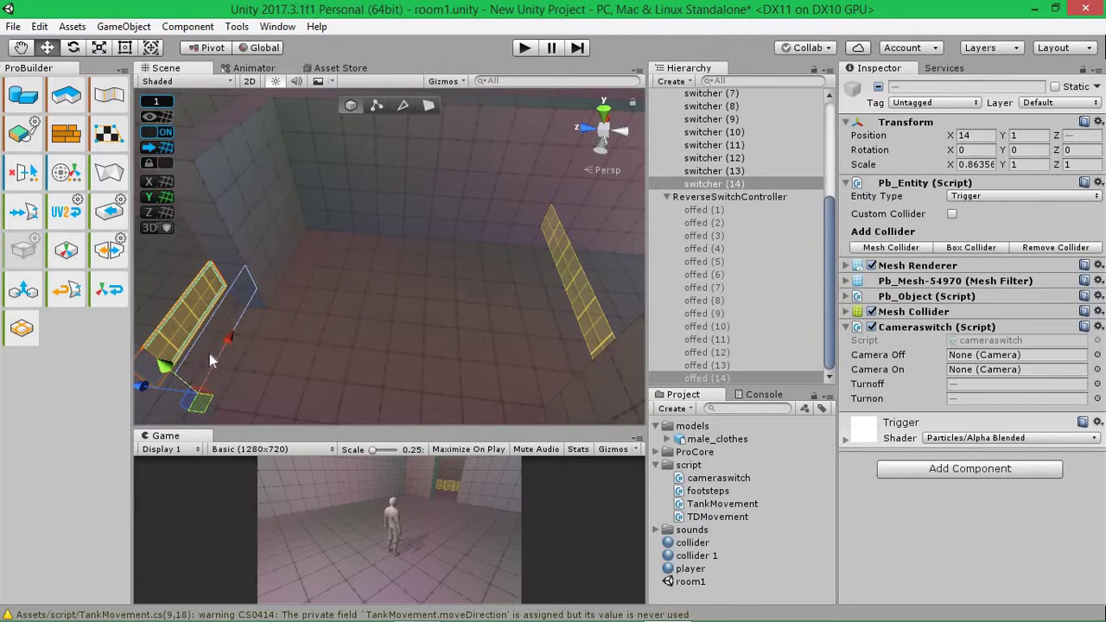
Step: Select Camera (14) near the moved triggers and examine its preview and the area it covers
right_drag(322, 298, 243, 298)
right_drag(367, 275, 491, 247)
click(566, 184)
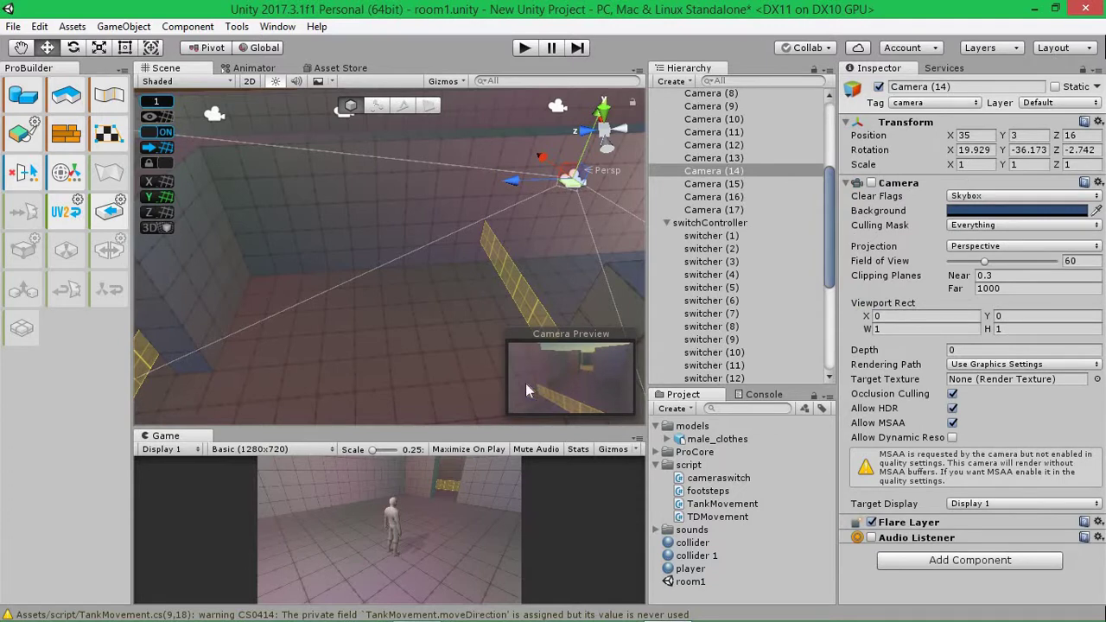
right_drag(352, 329, 497, 298)
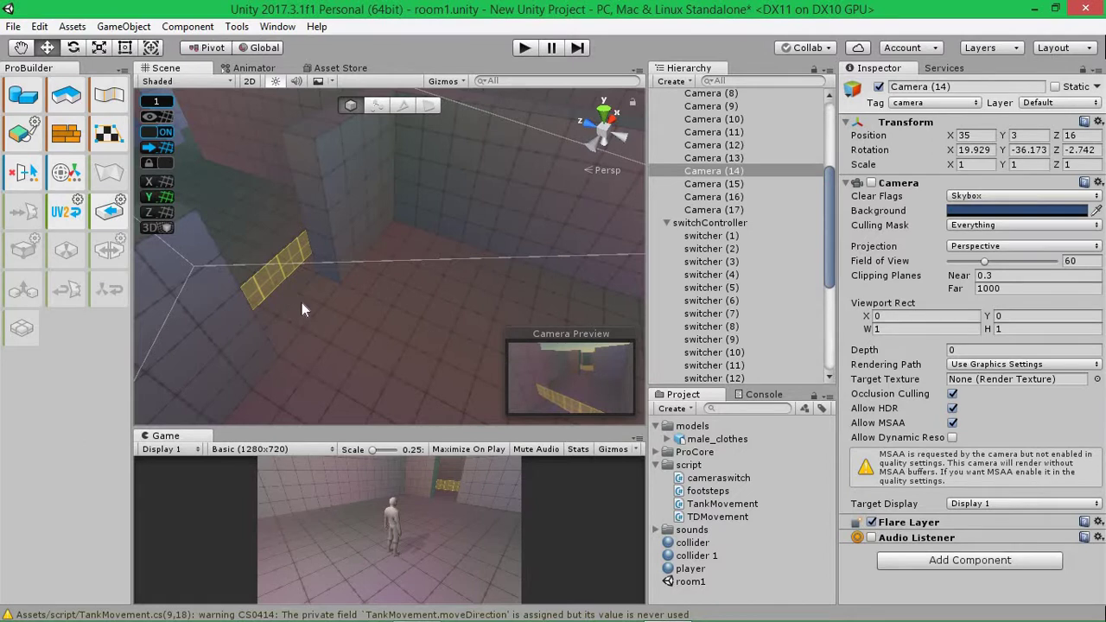
right_drag(457, 293, 569, 242)
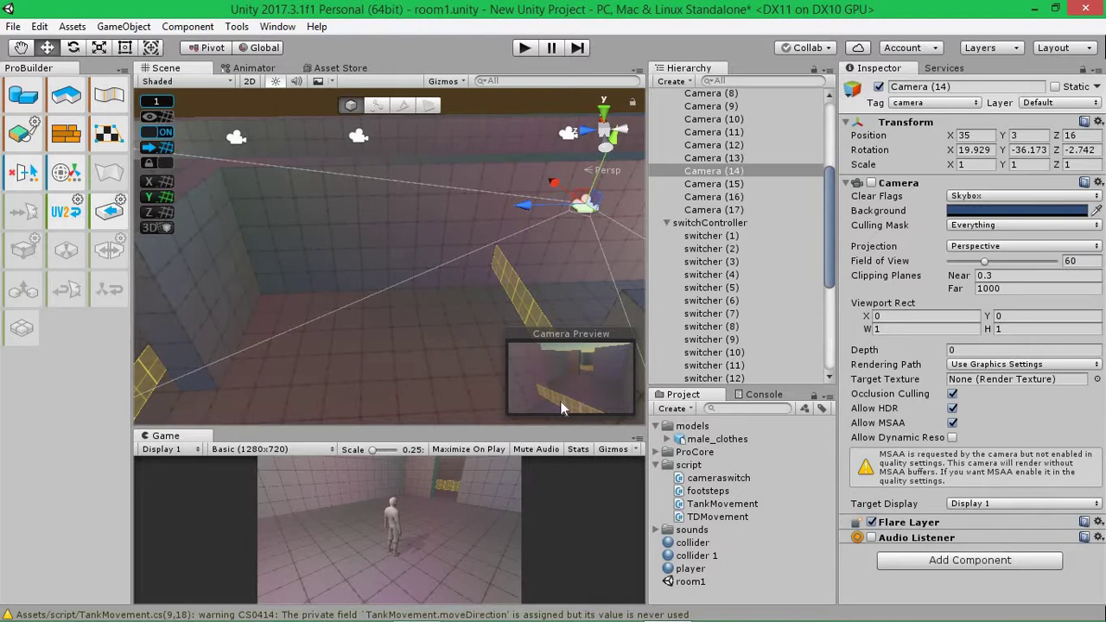
right_drag(398, 362, 465, 306)
Step: Select Camera (15) in the neighbouring area to check its preview
right_drag(310, 312, 955, 262)
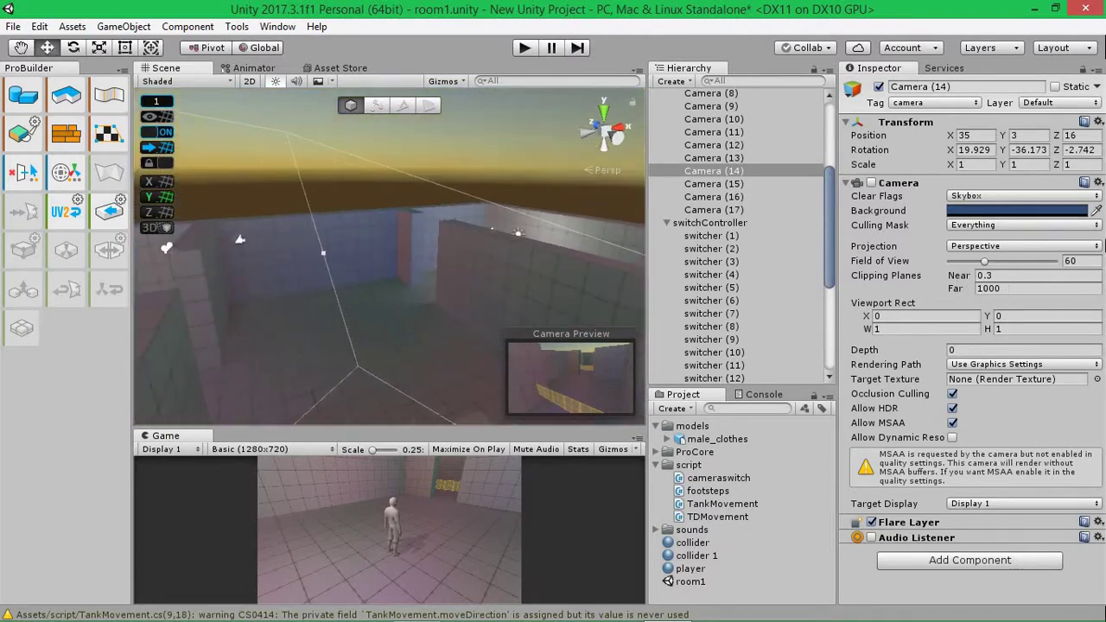
click(244, 240)
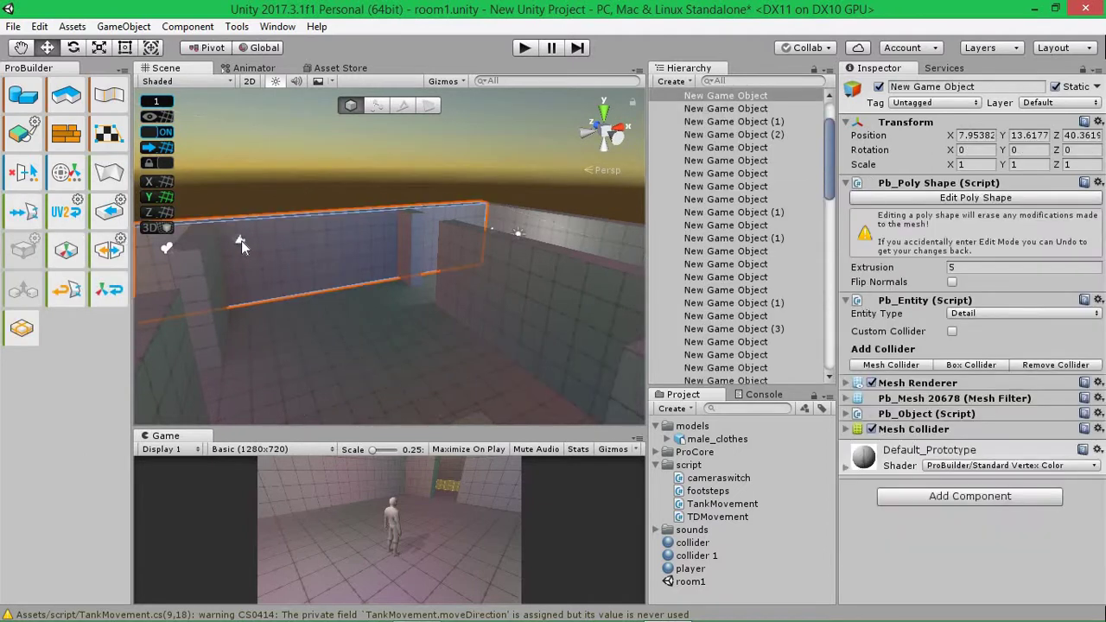
click(241, 240)
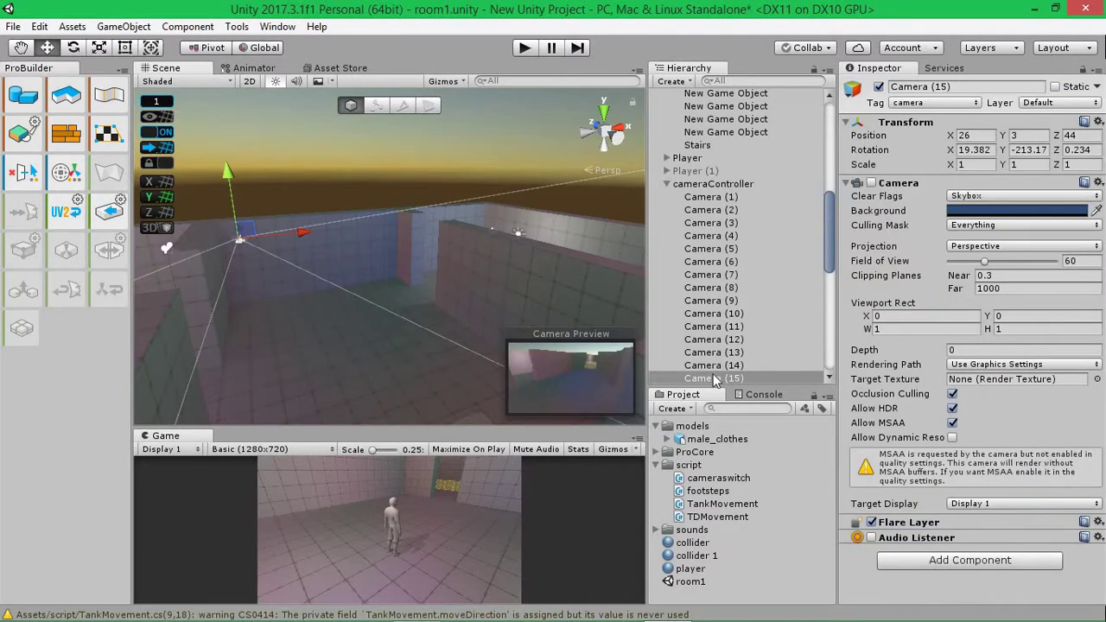
Step: Compare the previews and coverage of Camera (14) and Camera (15) around the new triggers
right_drag(310, 268, 679, 301)
click(597, 239)
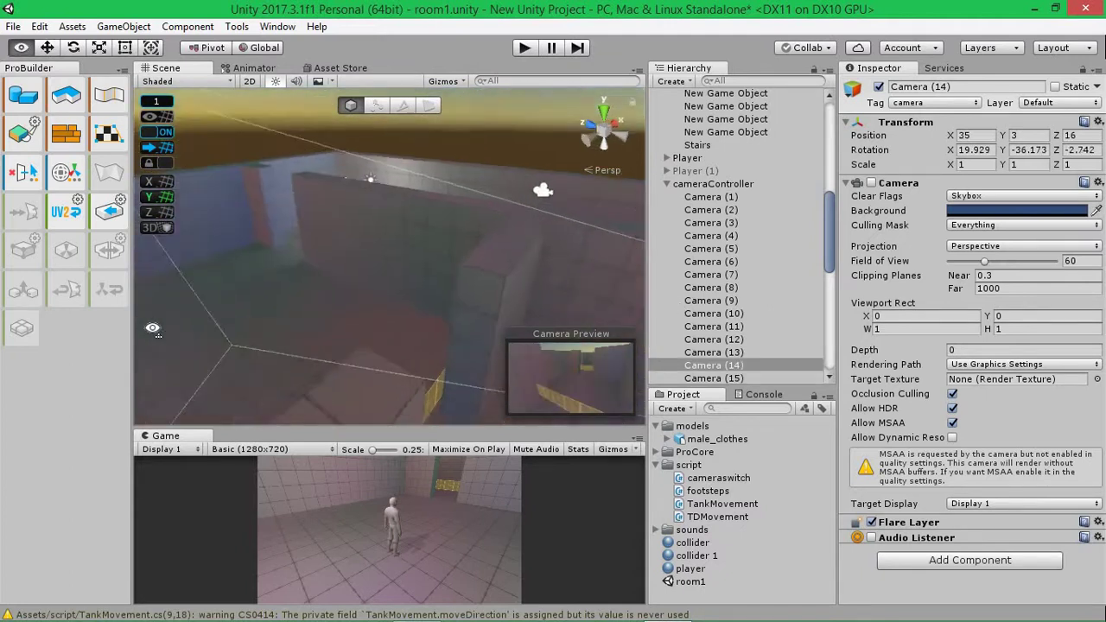
alt+drag(152, 328, 93, 327)
click(197, 193)
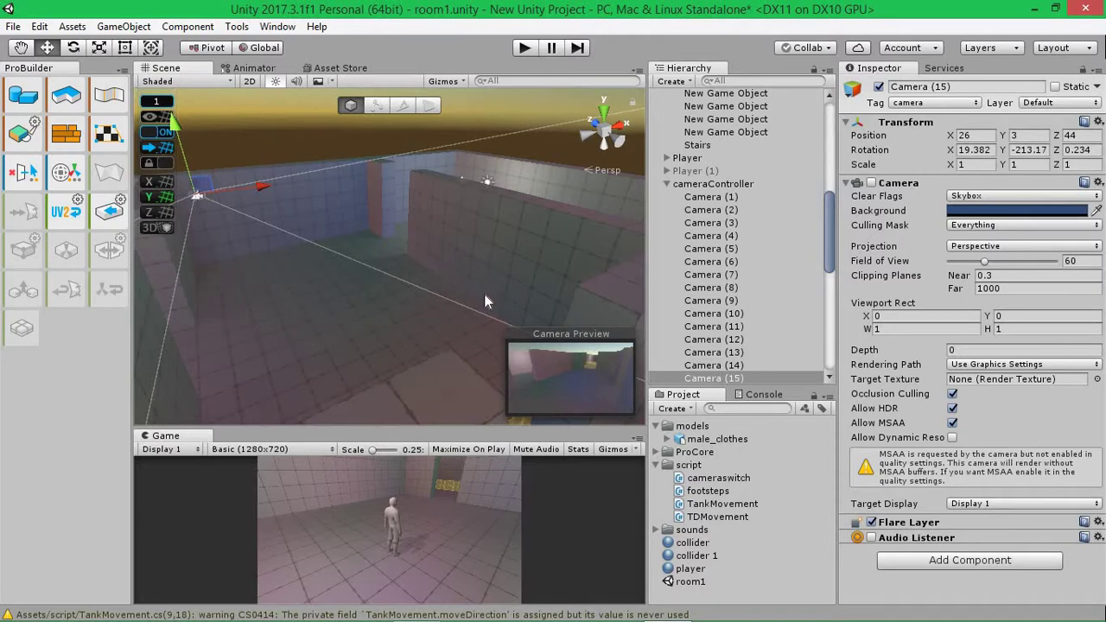
click(670, 185)
click(707, 199)
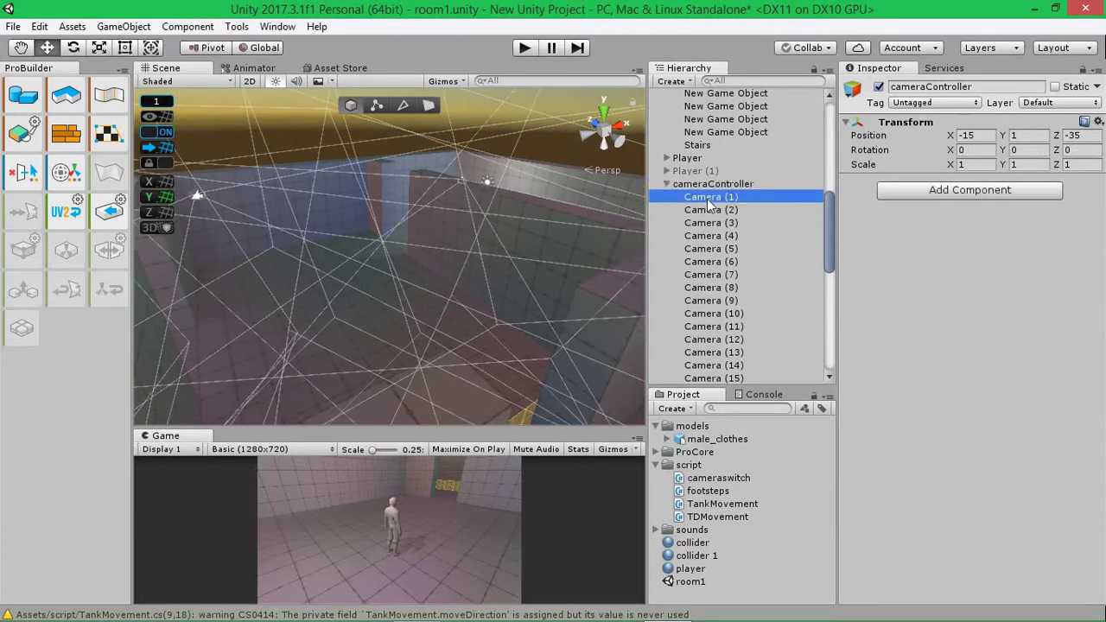
Step: Assign Camera (14) as the Camera Off reference in the Cameraswitch script of switcher (14)
scroll(721, 229, down, 10)
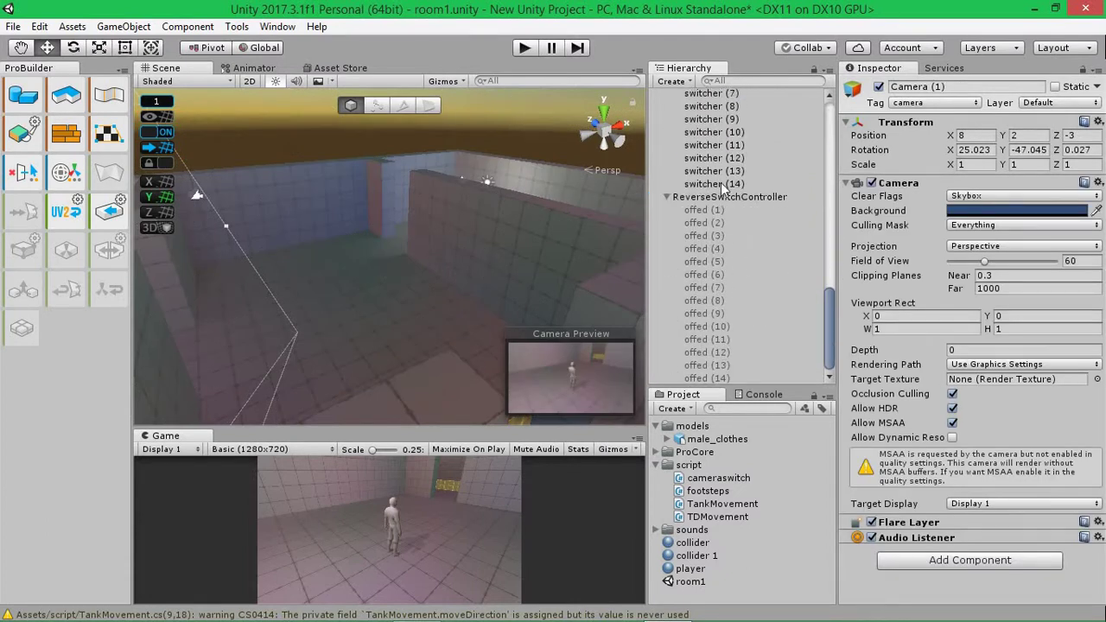
click(717, 184)
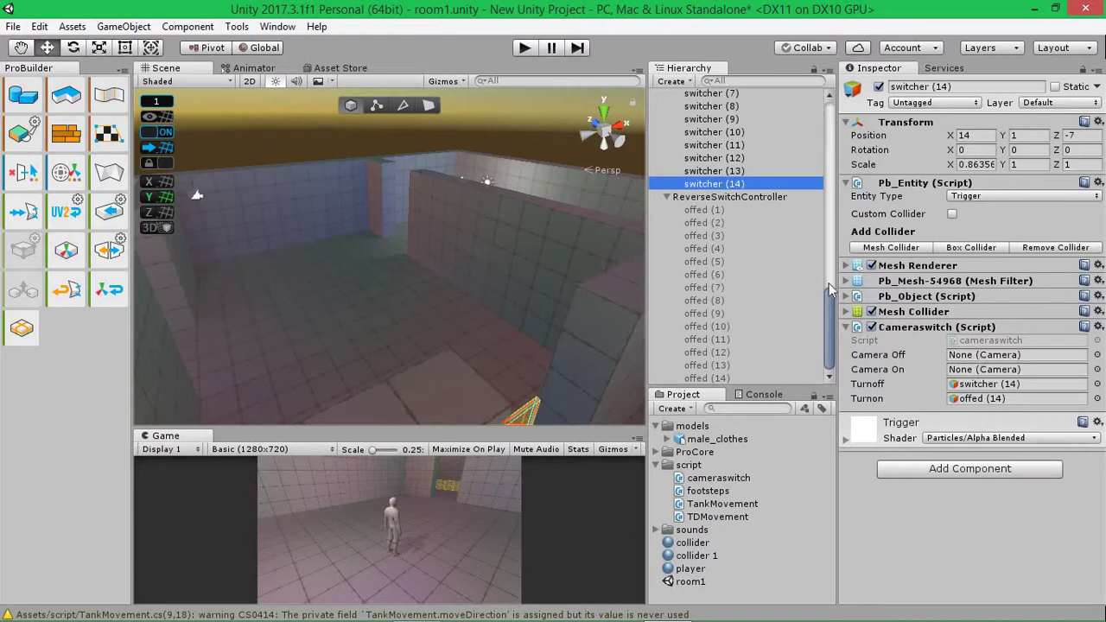
double_click(708, 185)
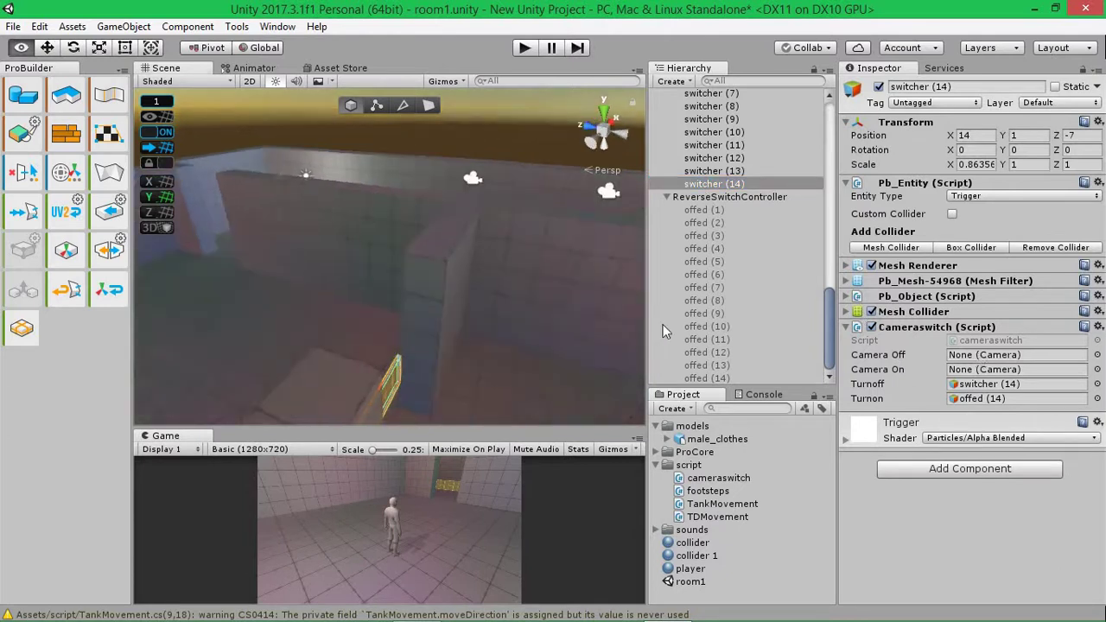
click(580, 217)
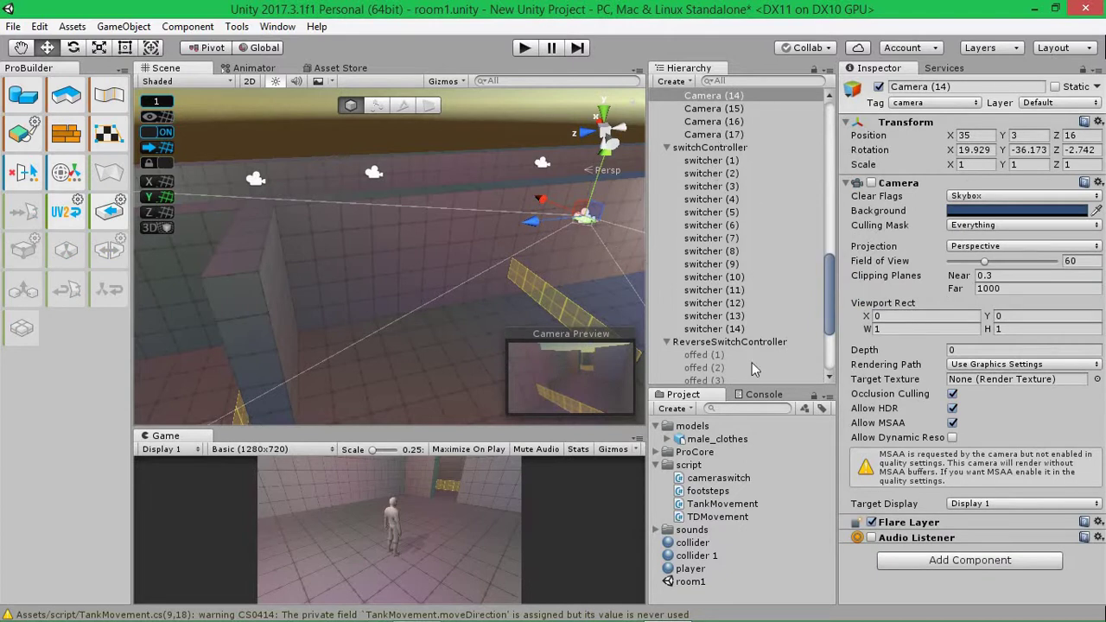
scroll(742, 370, down, 5)
scroll(704, 321, up, 5)
click(714, 329)
drag(716, 102, 978, 361)
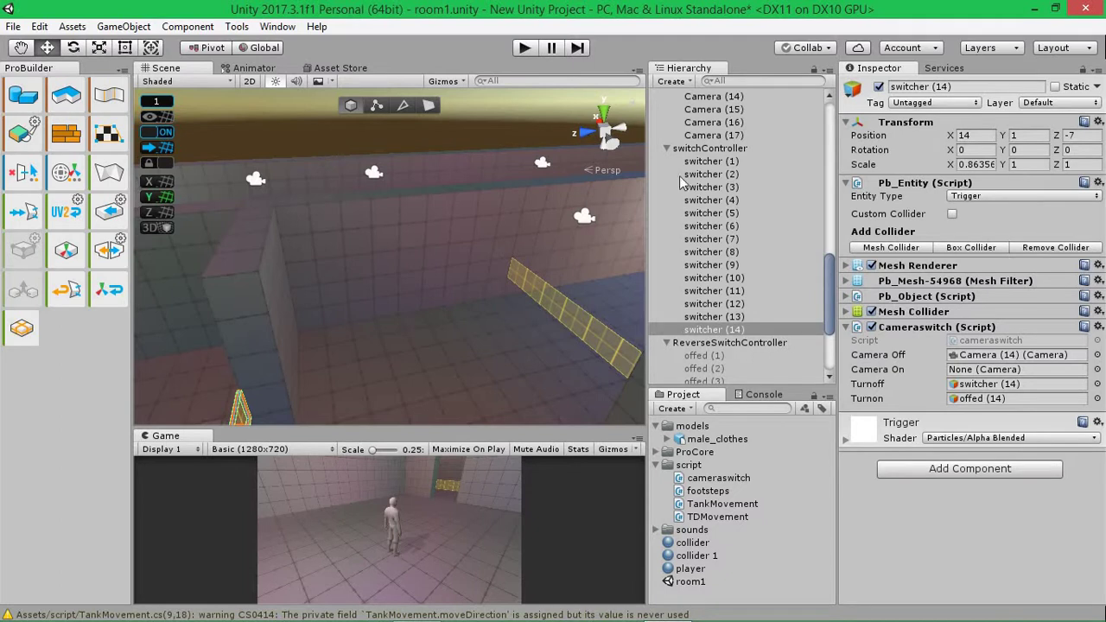
Step: Assign Camera (15) as the Camera On reference in the Cameraswitch script of switcher (14)
right_drag(230, 292, 1092, 250)
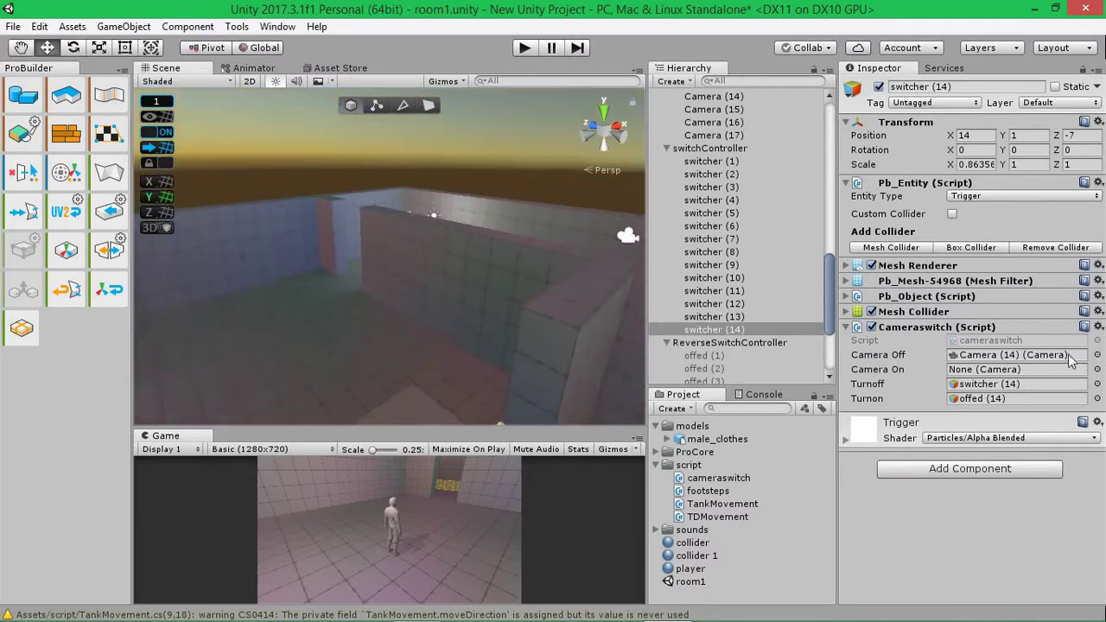
right_drag(423, 327, 299, 246)
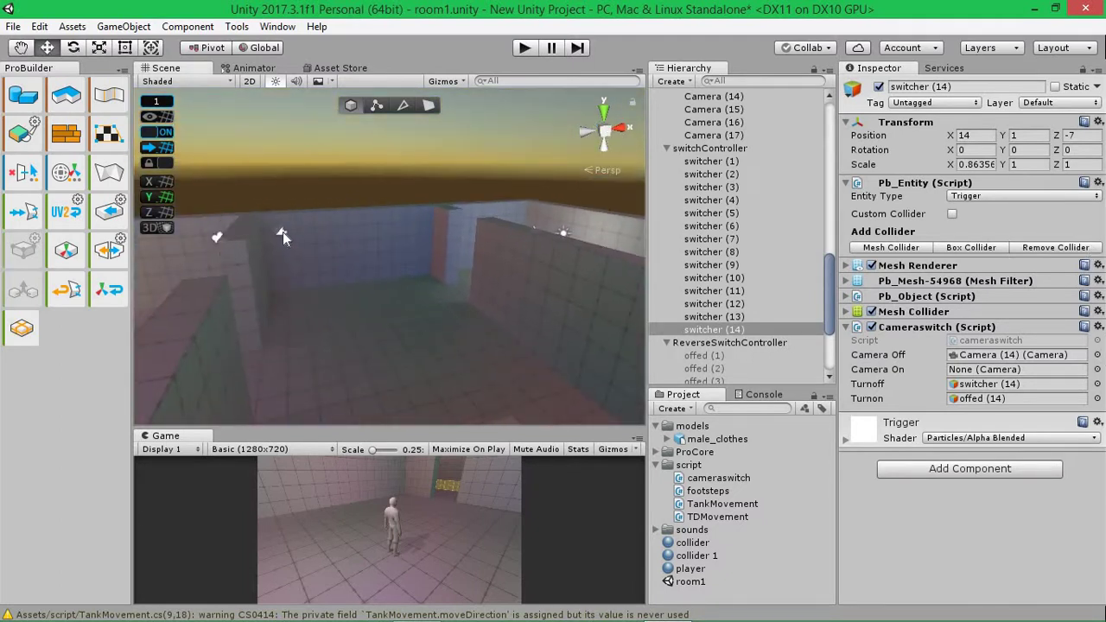
click(283, 231)
click(717, 330)
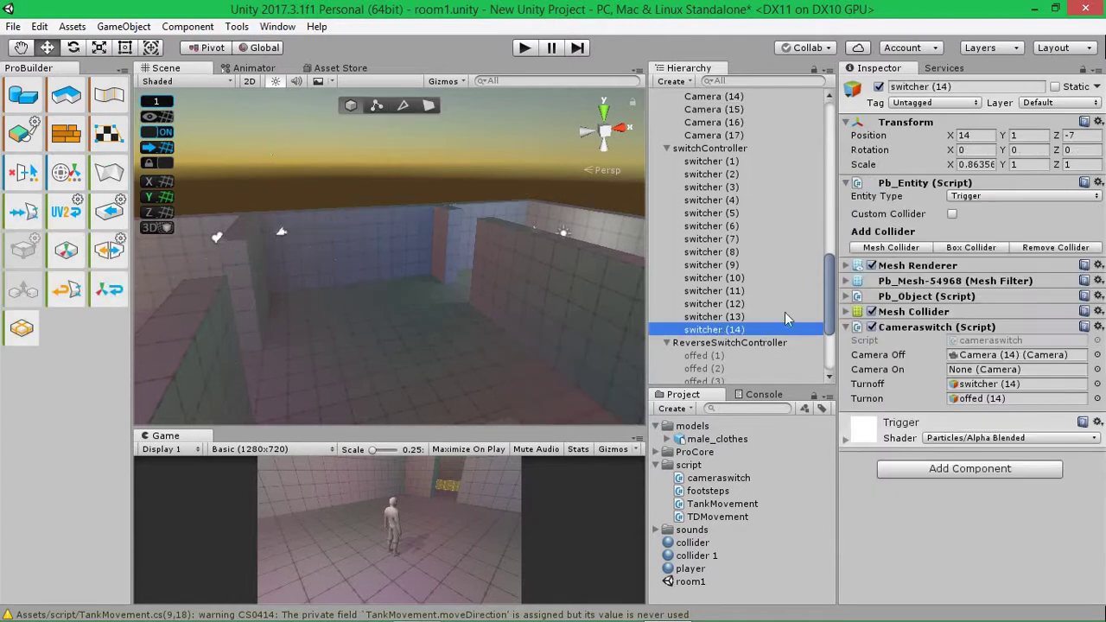
drag(717, 112, 983, 374)
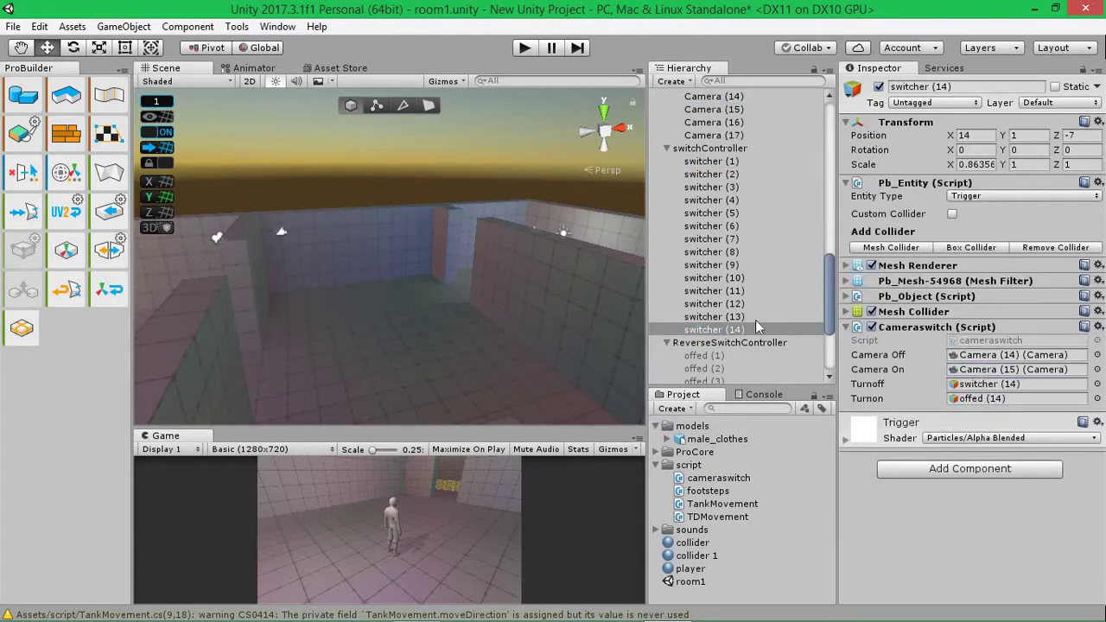
Step: Check the Cameraswitch references of switcher (13) and switcher (12), and return to those of switcher (14)
click(724, 319)
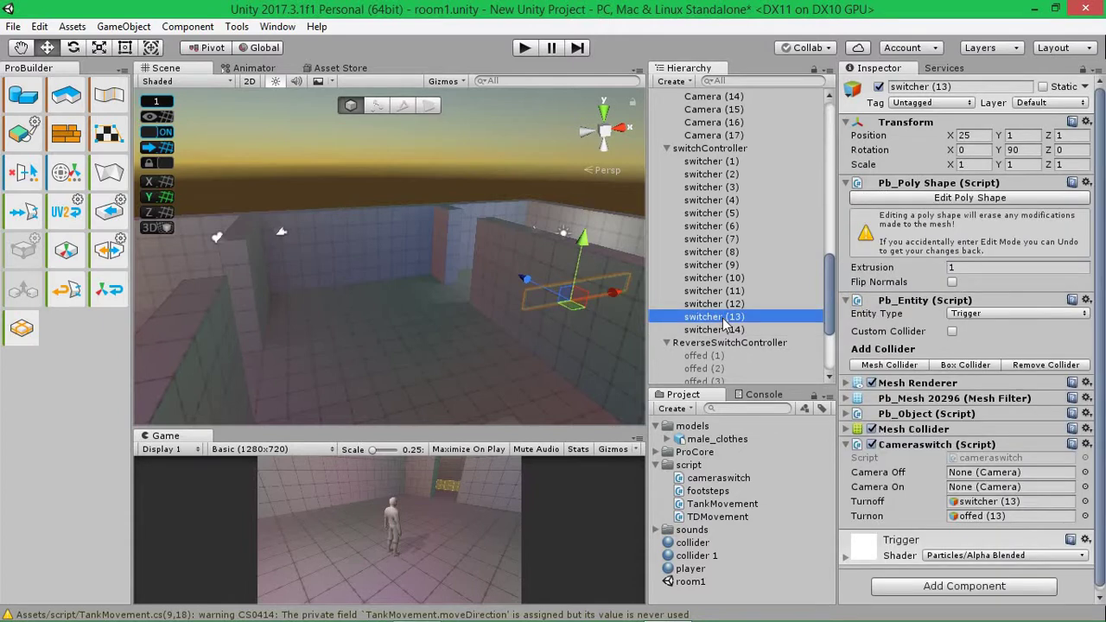
click(715, 306)
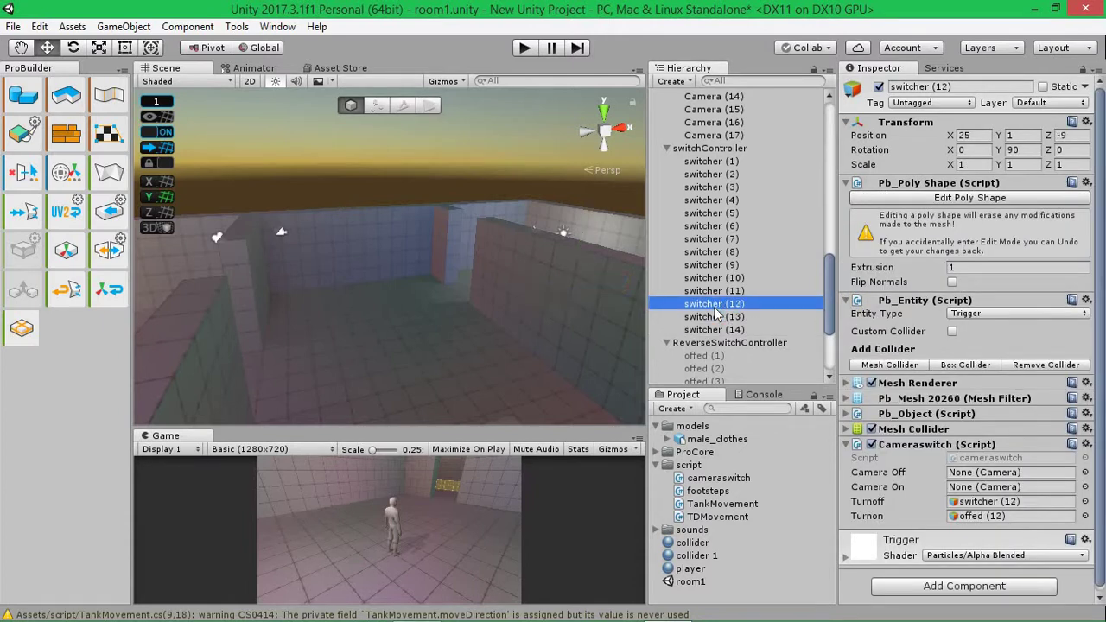
click(712, 165)
click(713, 340)
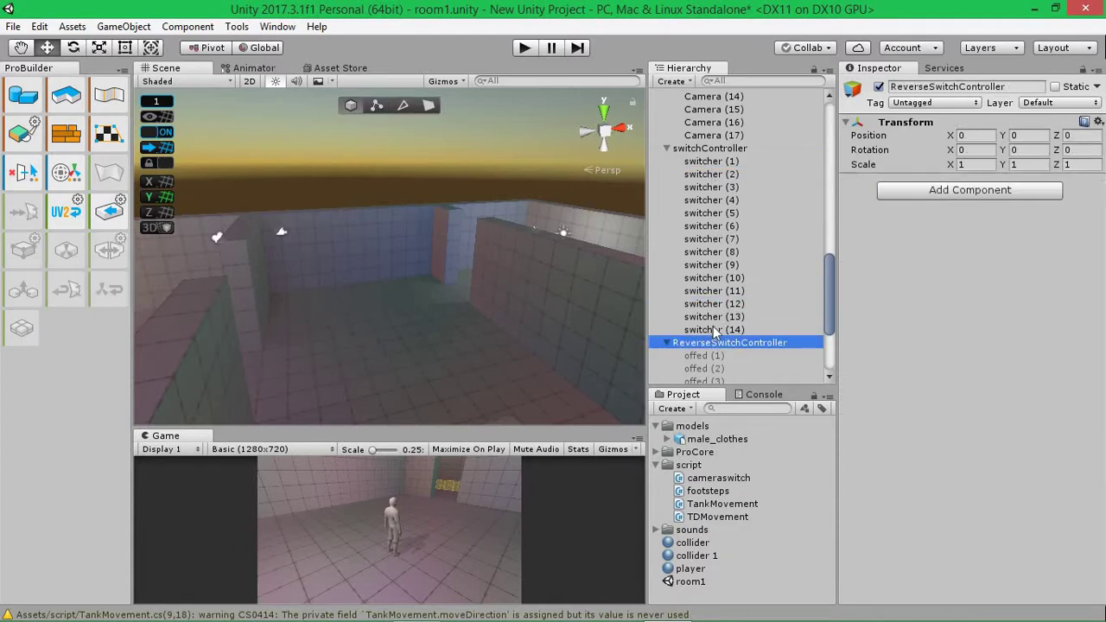
click(713, 328)
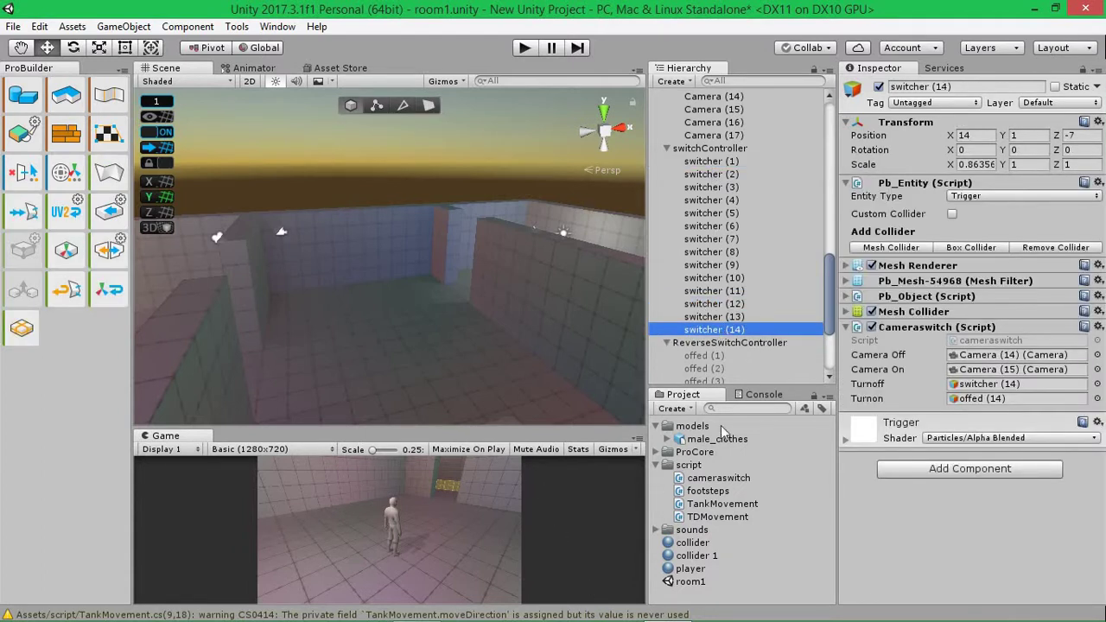
Step: In the Cameraswitch script of offed (14), assign Camera (15) as Camera Off and Camera (14) as Camera On
scroll(728, 346, down, 5)
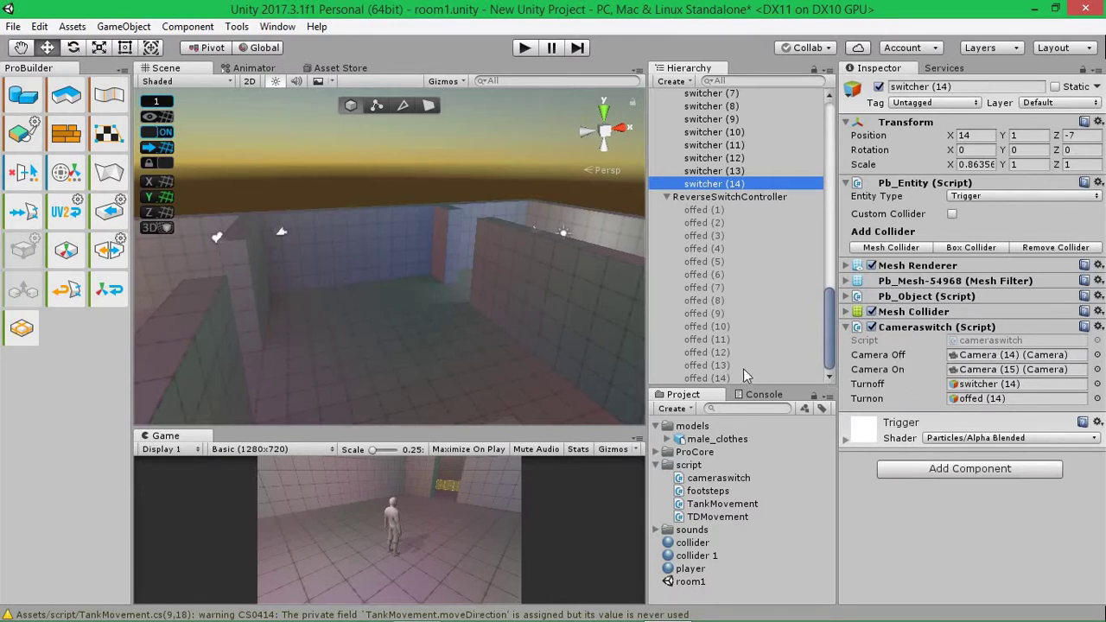
click(717, 378)
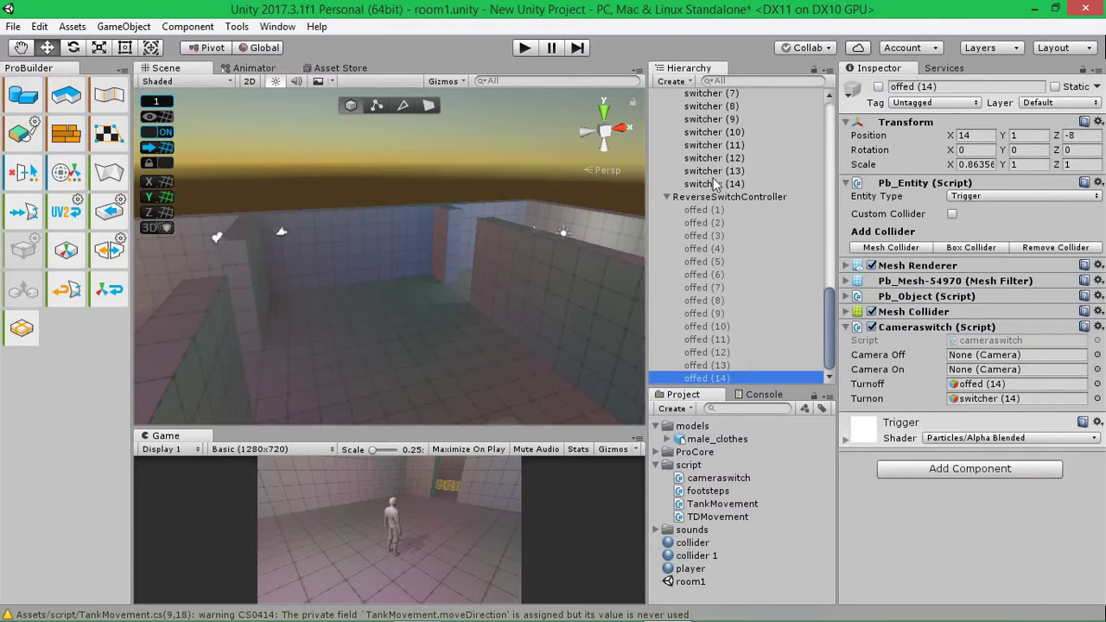
scroll(715, 182, up, 6)
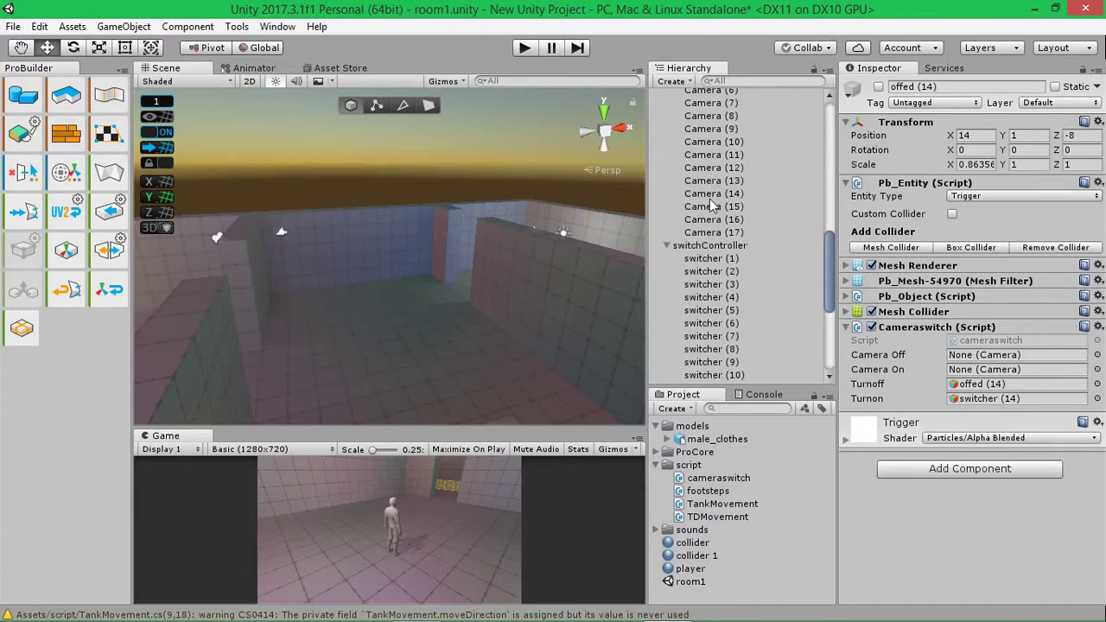
drag(710, 212, 995, 361)
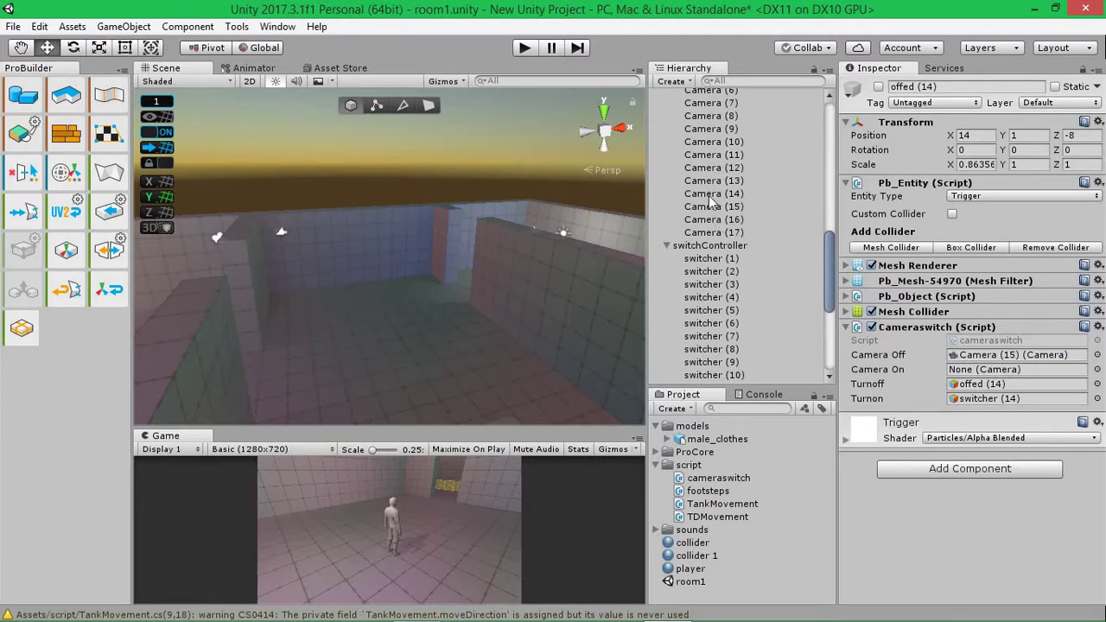
drag(710, 197, 985, 371)
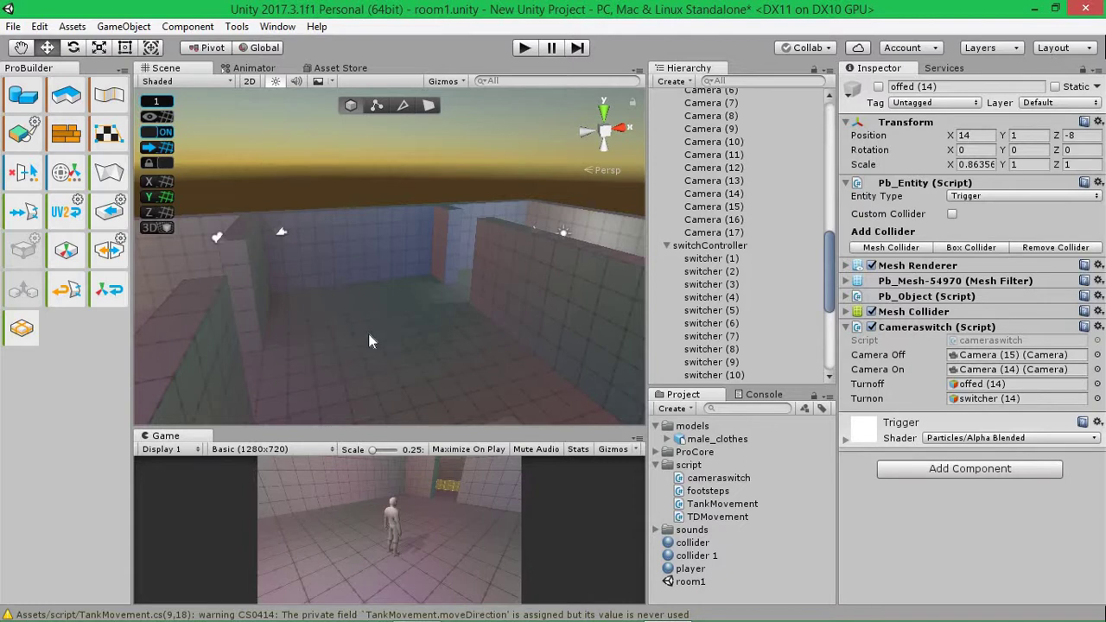
Step: Move the Player to about X 16, Z -12, in the corridor near the new pair of triggers
scroll(714, 231, up, 5)
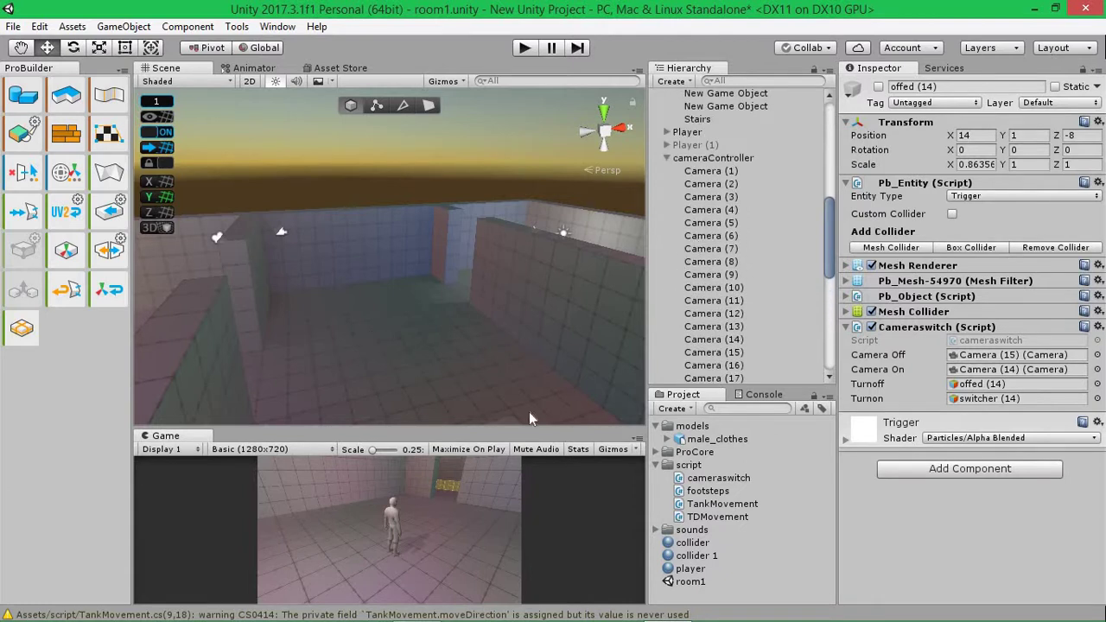
scroll(373, 366, down, 5)
right_drag(372, 302, 235, 332)
scroll(236, 333, down, 2)
alt+drag(235, 333, 219, 279)
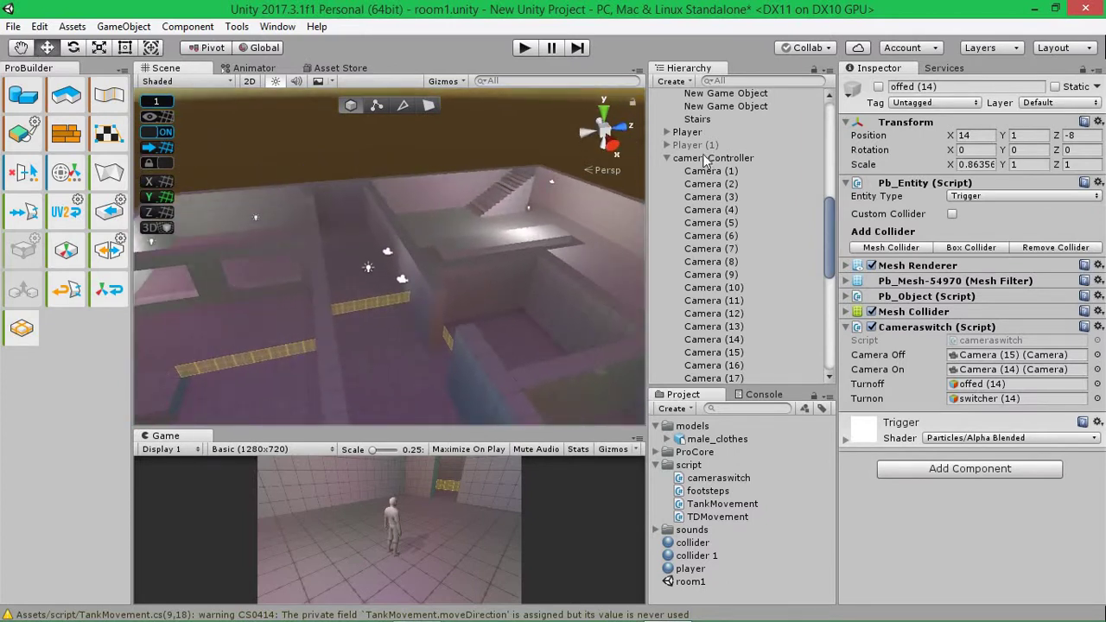
click(669, 159)
click(666, 132)
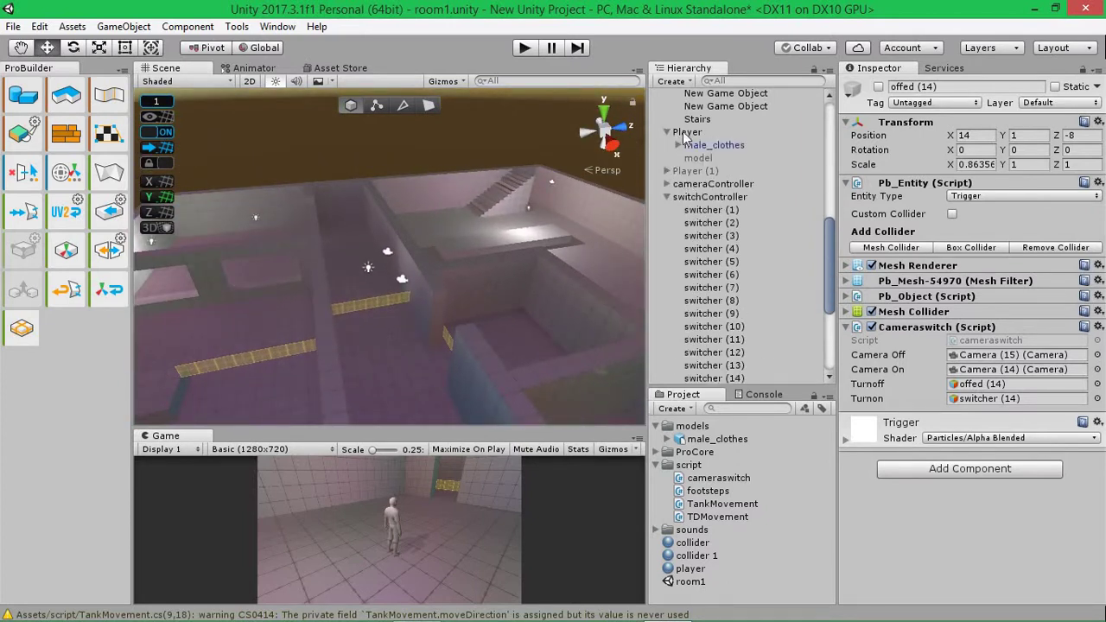
click(686, 133)
drag(259, 258, 432, 251)
drag(405, 333, 473, 393)
right_drag(558, 358, 708, 531)
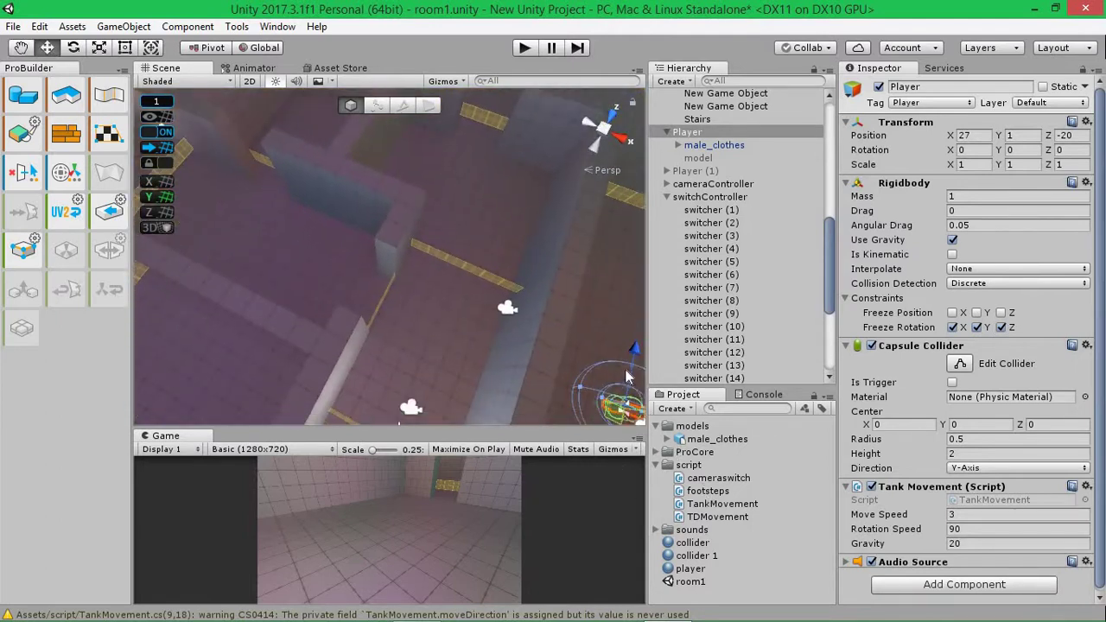
drag(635, 349, 630, 250)
right_drag(573, 332, 688, 280)
drag(622, 295, 431, 322)
drag(369, 253, 369, 215)
Step: Collapse the Player, switchController and Level groups in the scene hierarchy
click(668, 132)
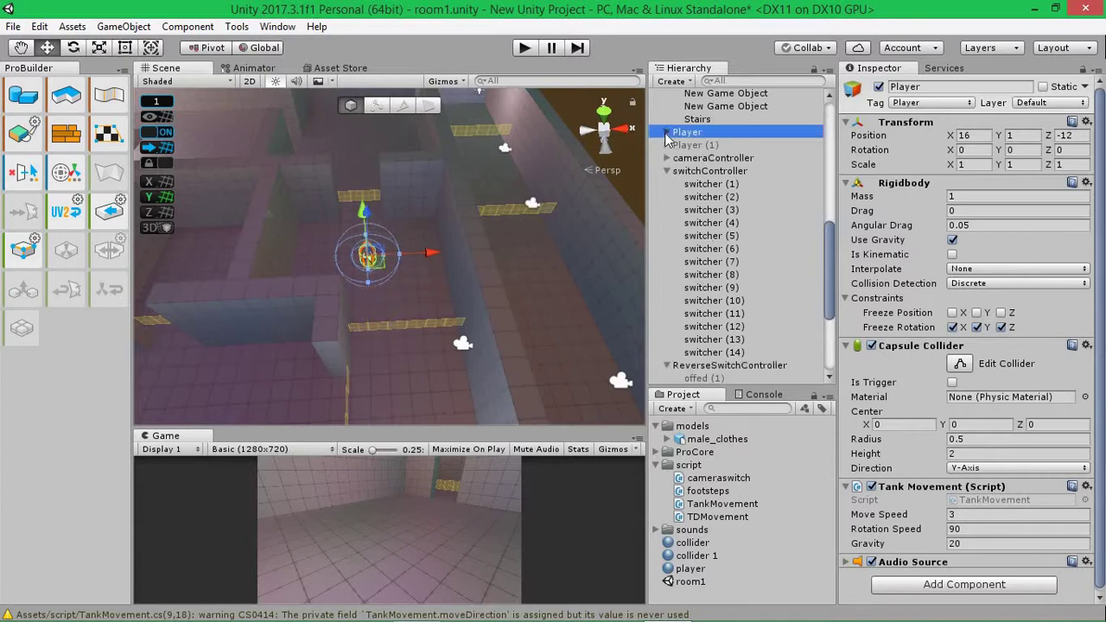
click(665, 184)
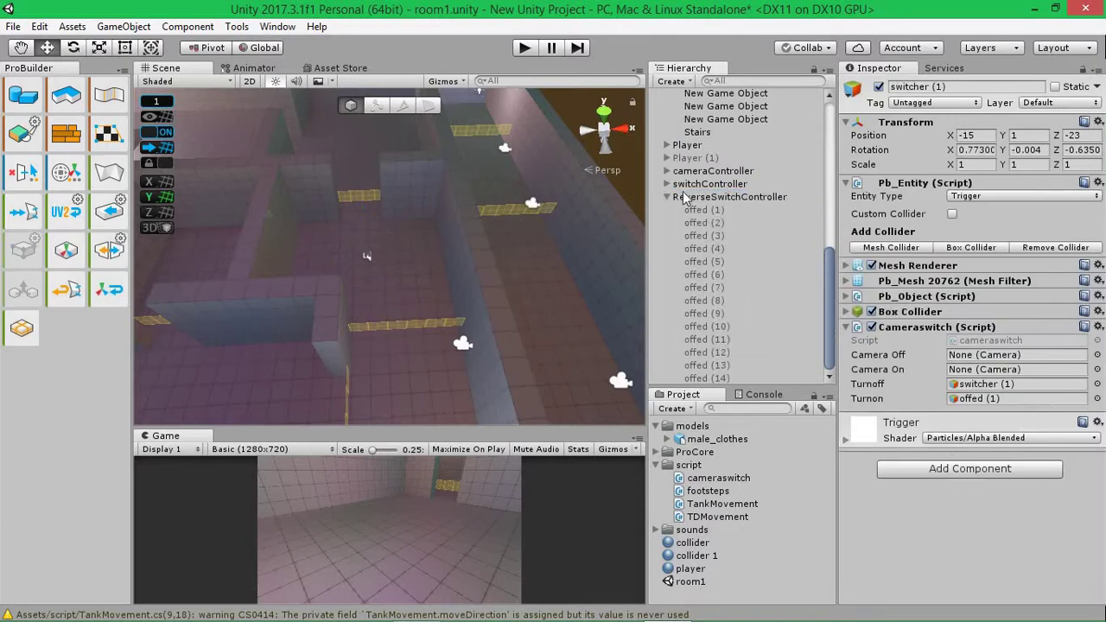
scroll(701, 216, up, 10)
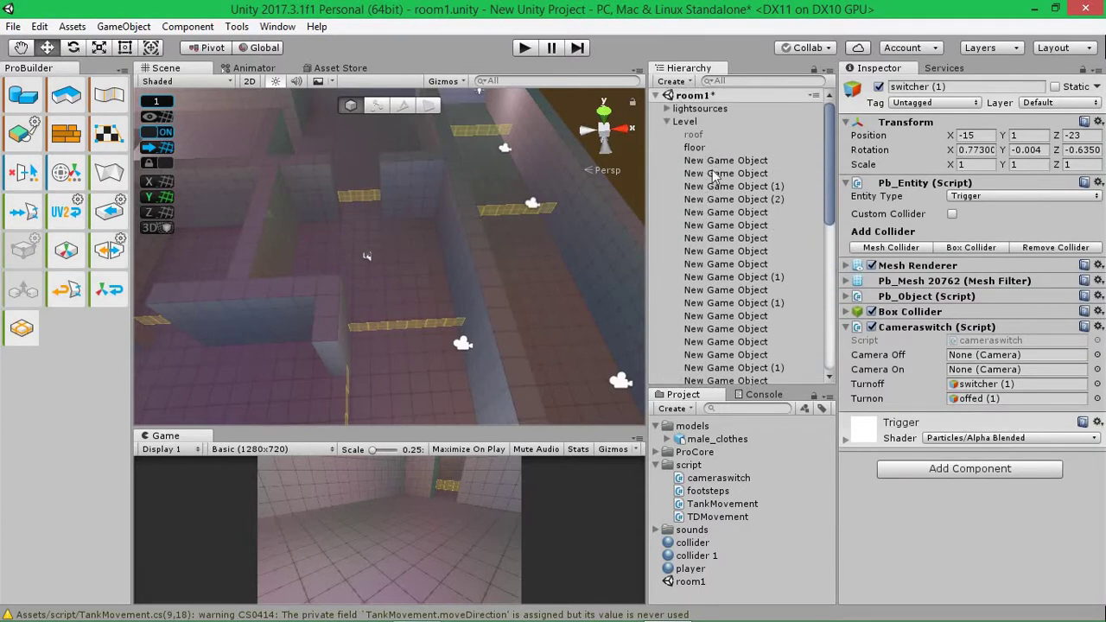
click(667, 123)
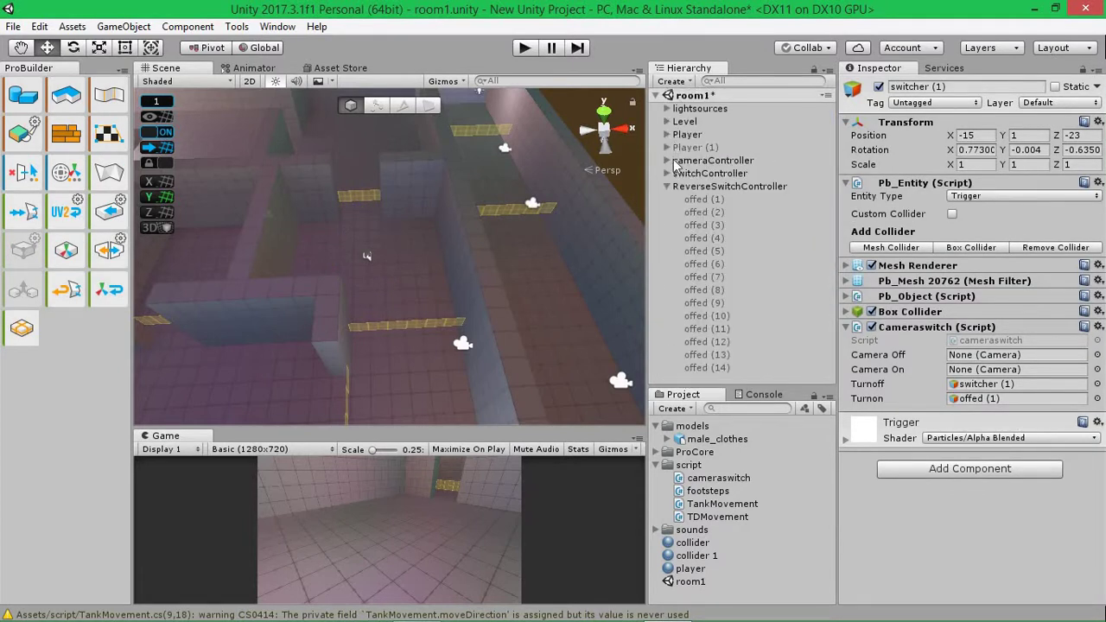
Step: Disable the Camera component of Camera (1) and enable the one of Camera (14) as the starting view
click(667, 160)
click(715, 176)
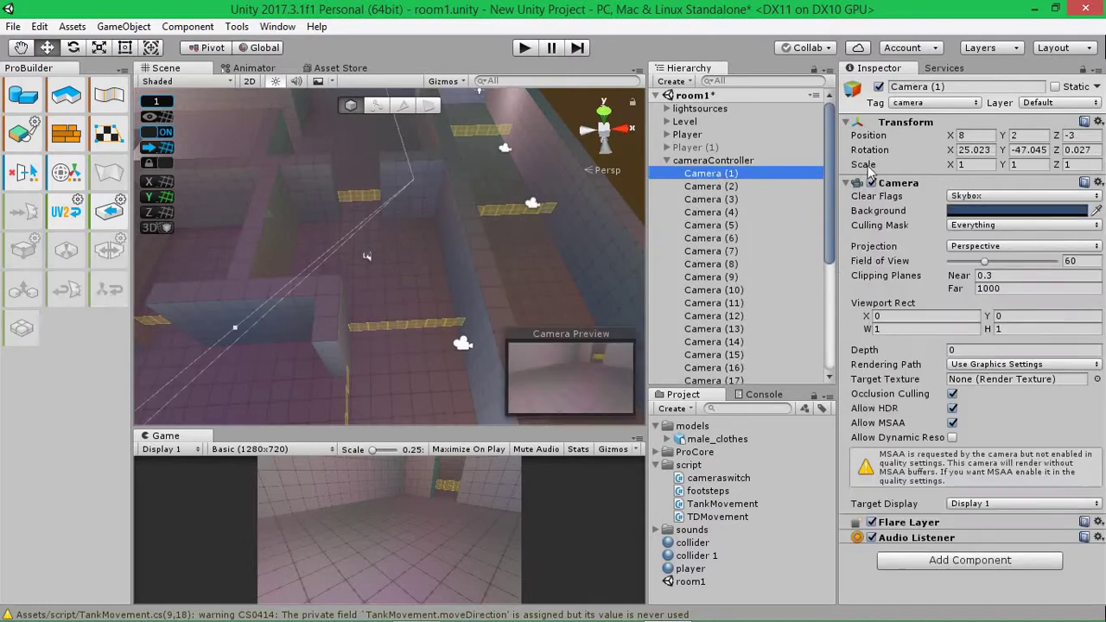
click(870, 182)
scroll(705, 298, down, 5)
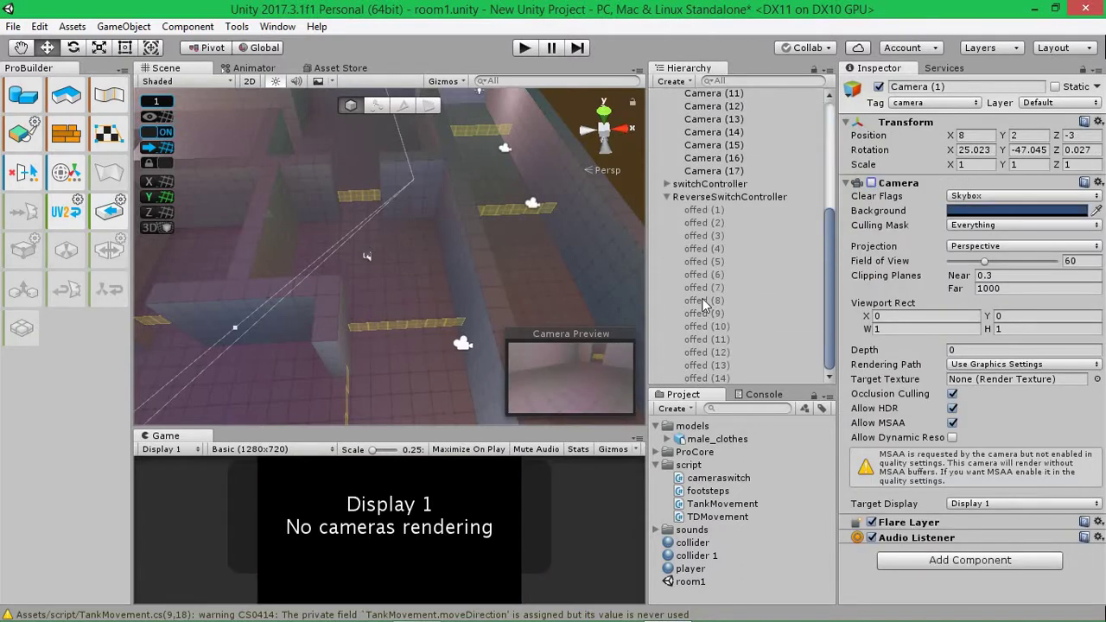
scroll(707, 294, up, 5)
click(717, 278)
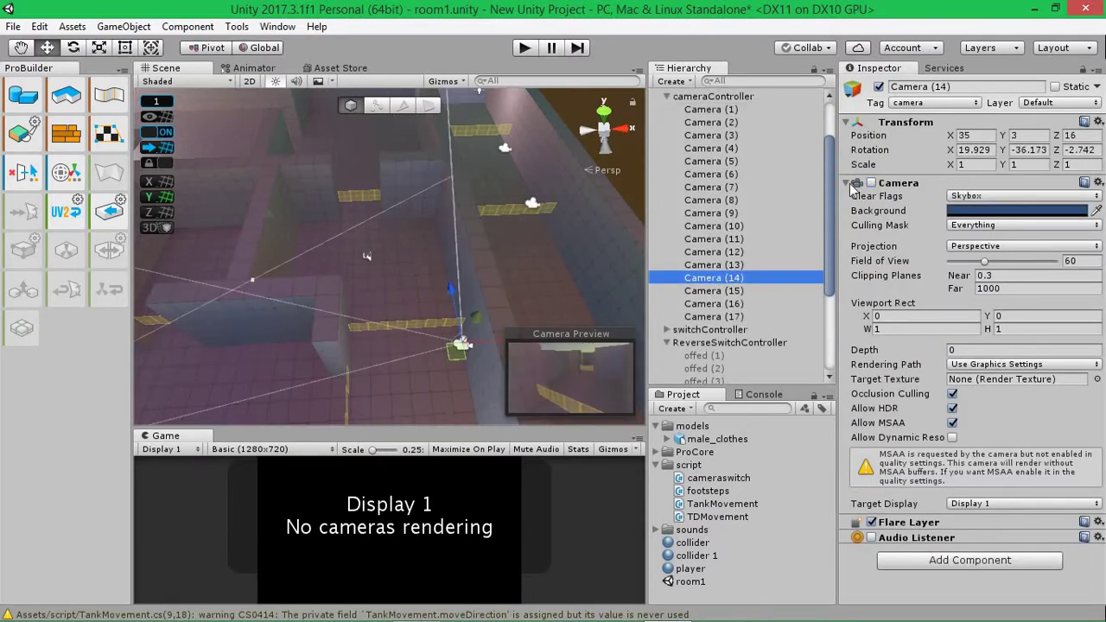
click(870, 183)
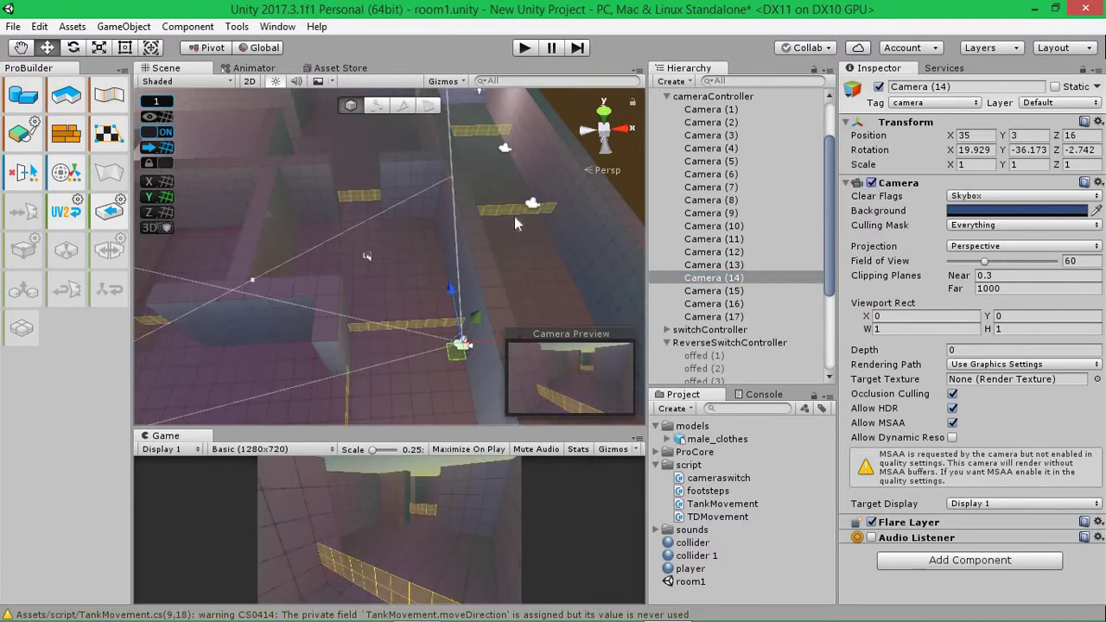
Step: Test-run the scene with the game view maximized, walking the character through the new camera trigger, and stop the game
click(524, 48)
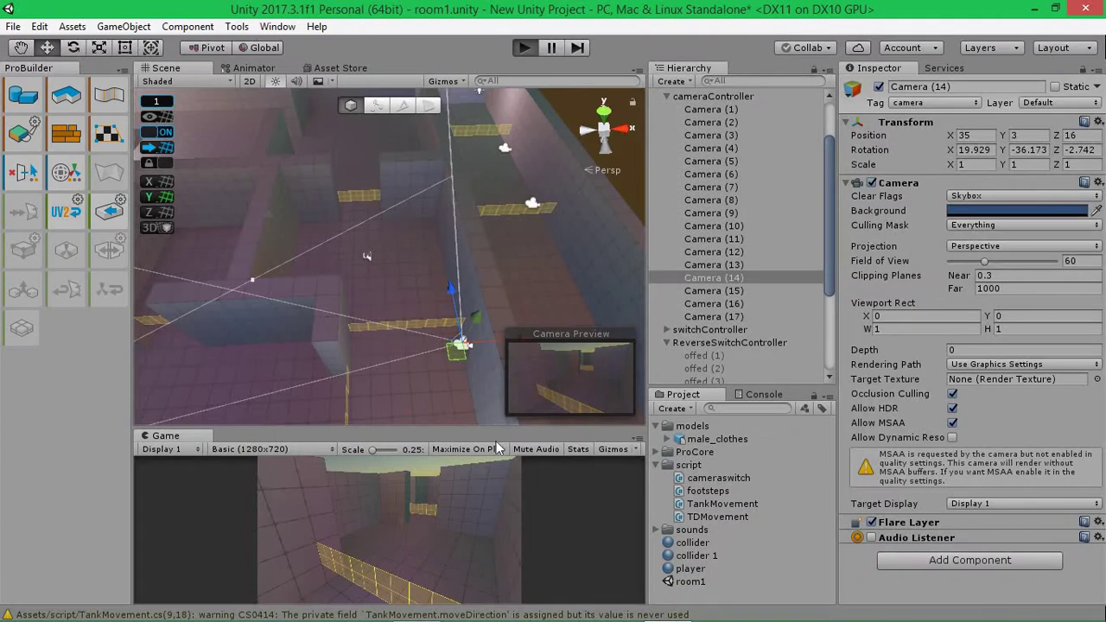
click(516, 51)
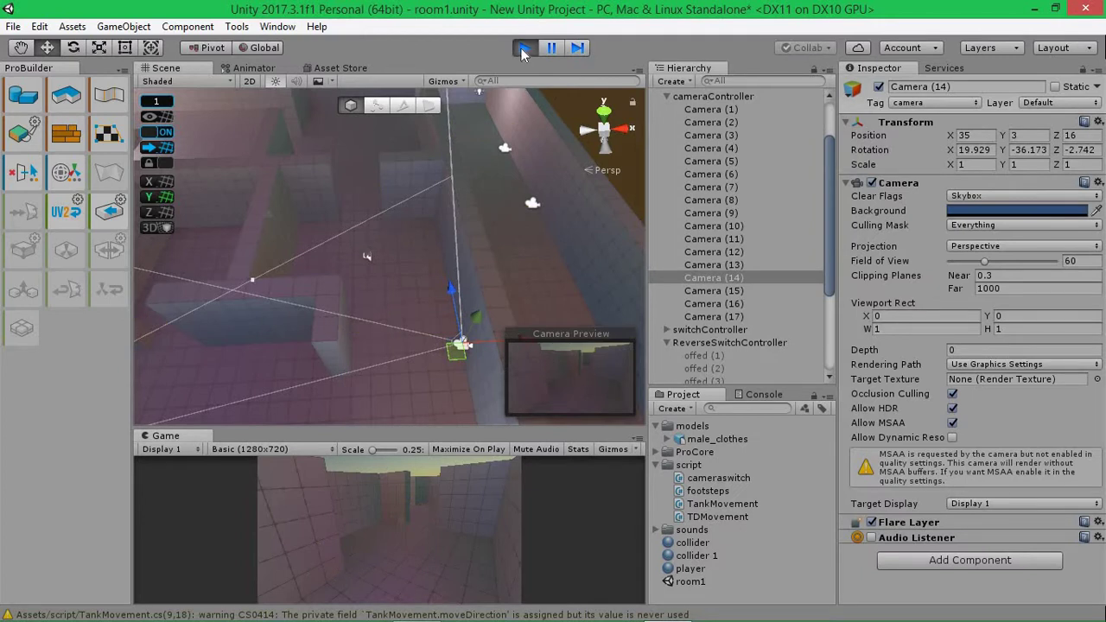
click(522, 49)
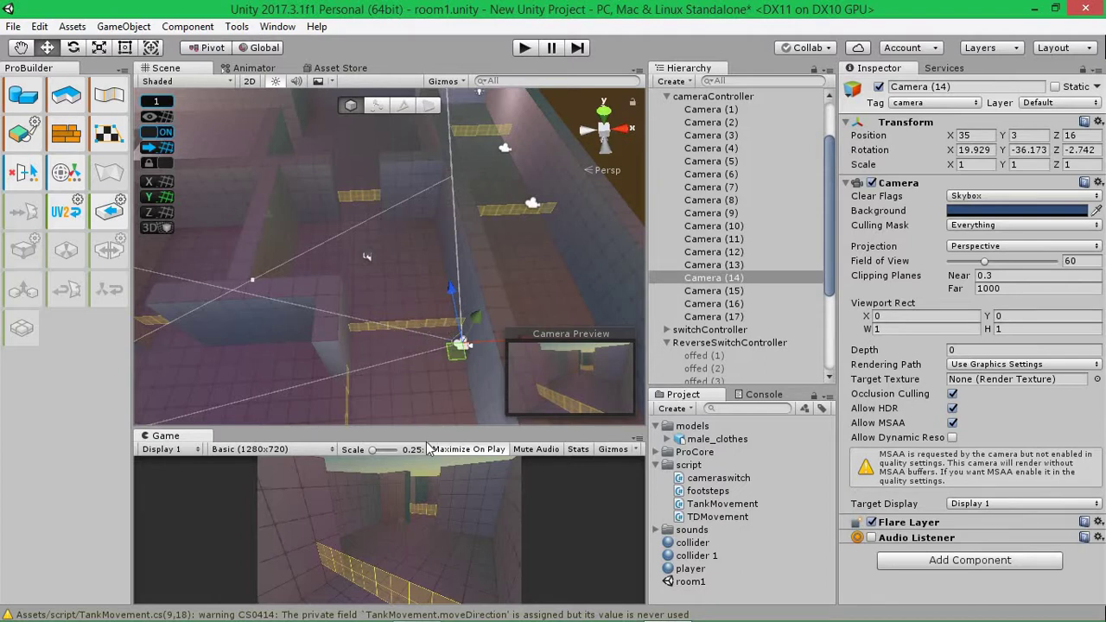
click(523, 48)
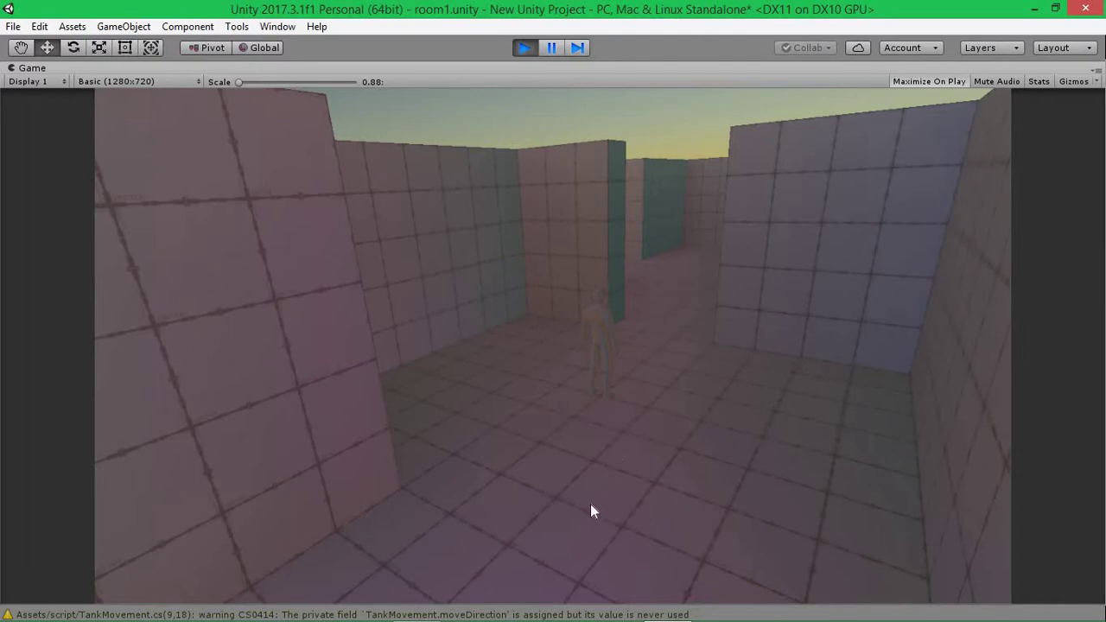
key(w)
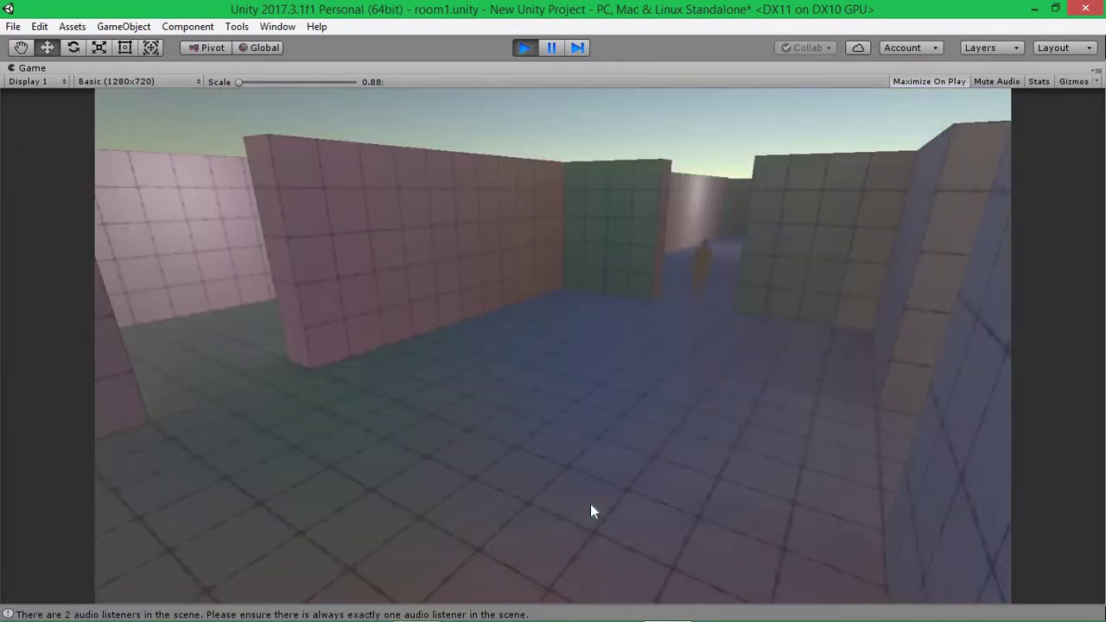
click(523, 49)
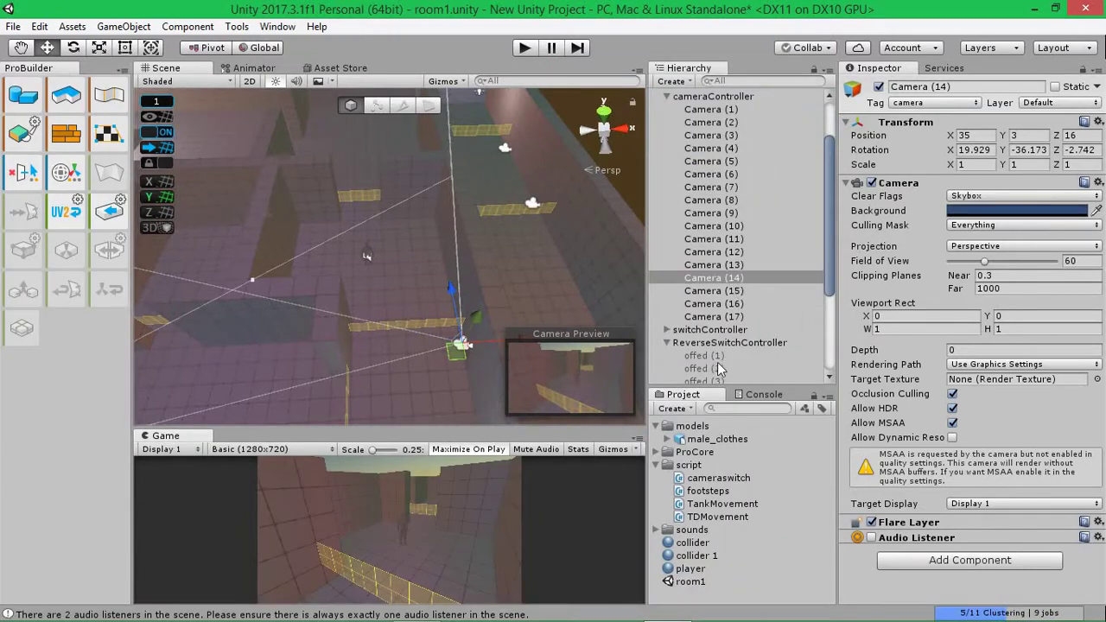
Step: In the Cameraswitch script of switcher (14), assign Camera (15) as Camera Off and Camera (14) as Camera On
scroll(717, 362, down, 4)
click(669, 185)
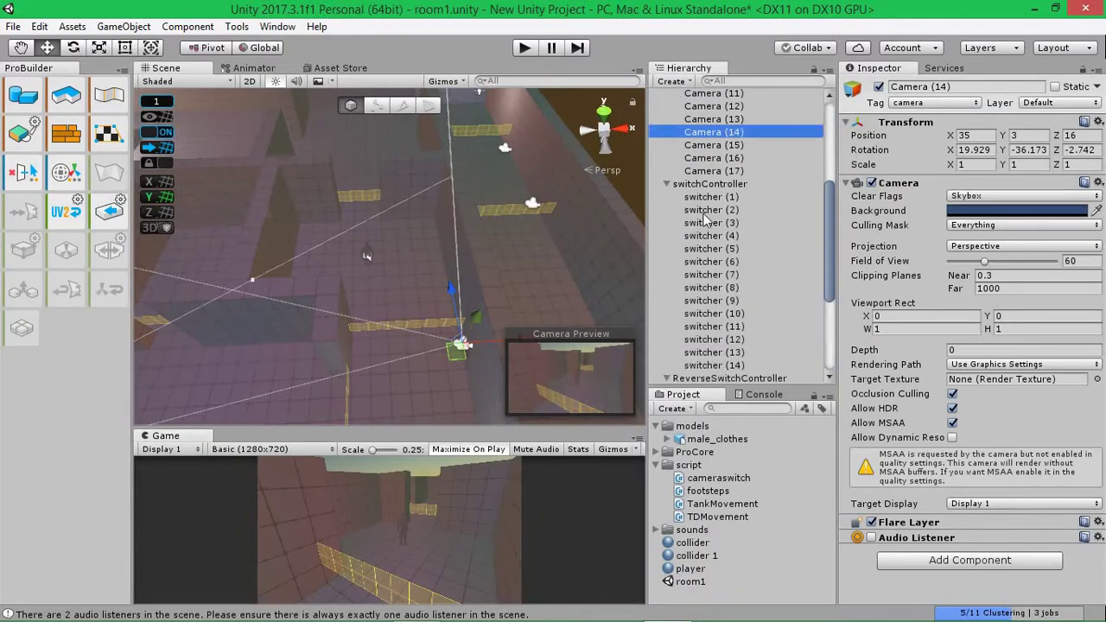
scroll(725, 290, down, 3)
click(730, 270)
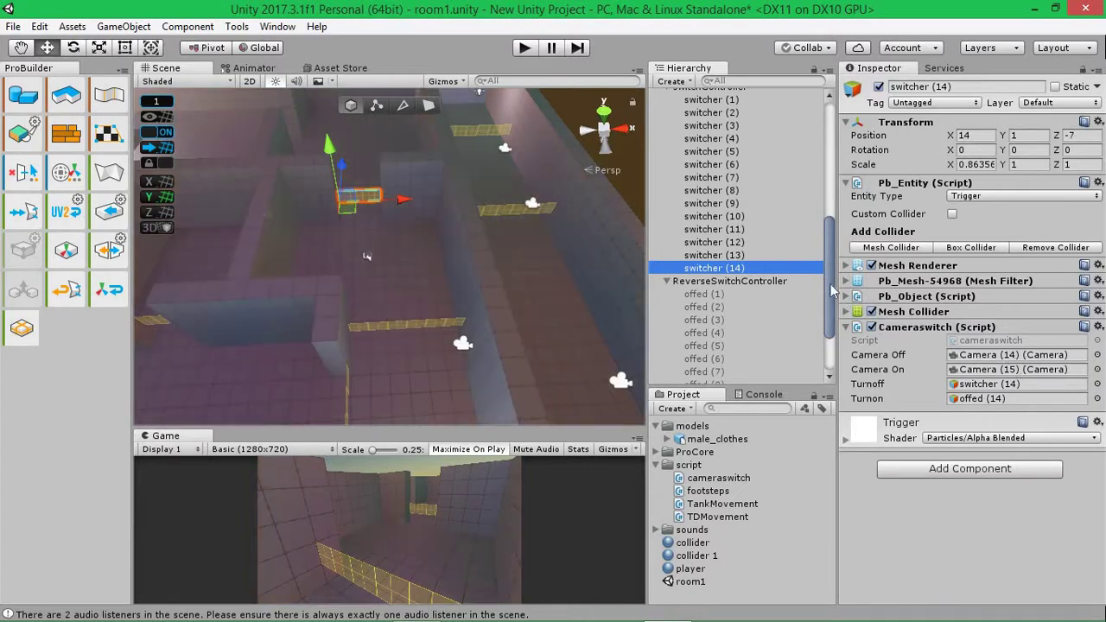
scroll(732, 199, up, 2)
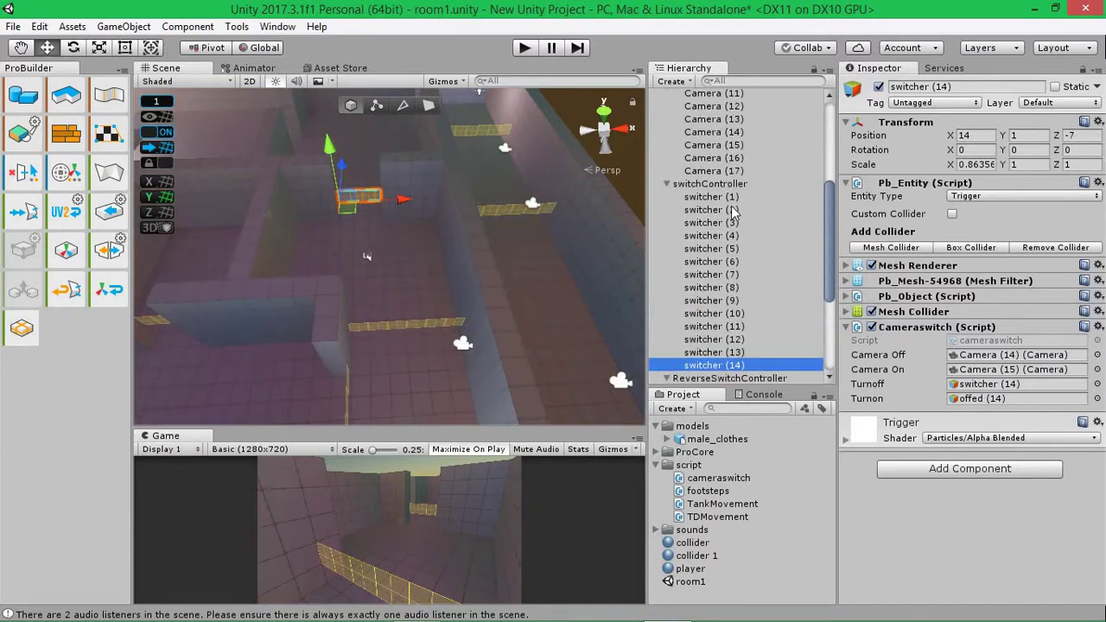
scroll(732, 200, up, 2)
drag(731, 145, 985, 362)
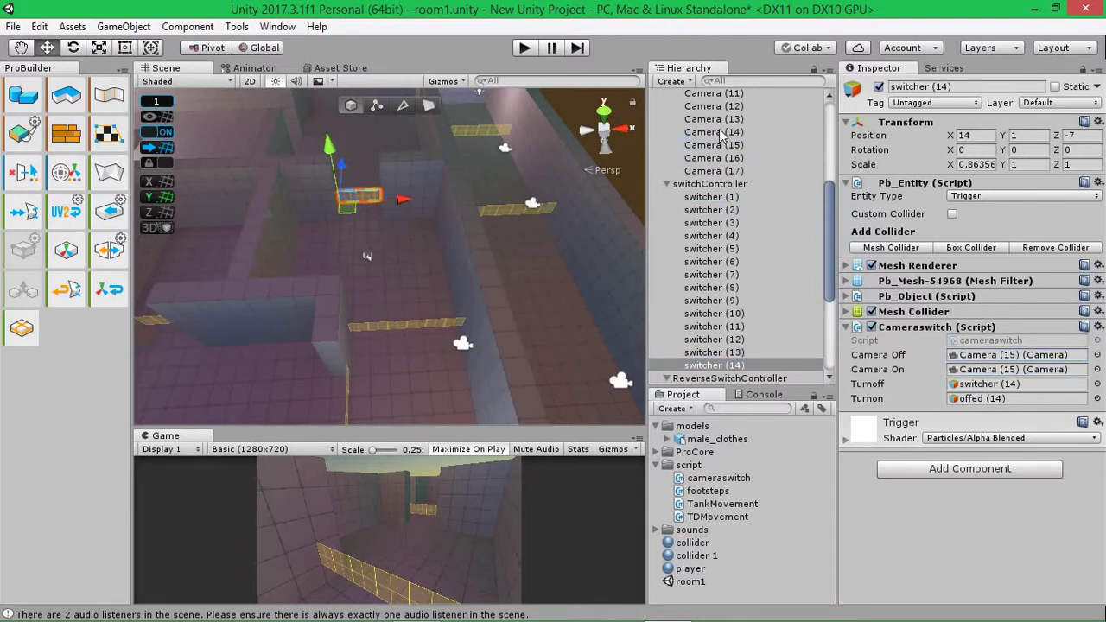
drag(724, 132, 1001, 380)
Step: In the Cameraswitch script of offed (14), assign Camera (14) as Camera Off and Camera (15) as Camera On
scroll(733, 354, down, 5)
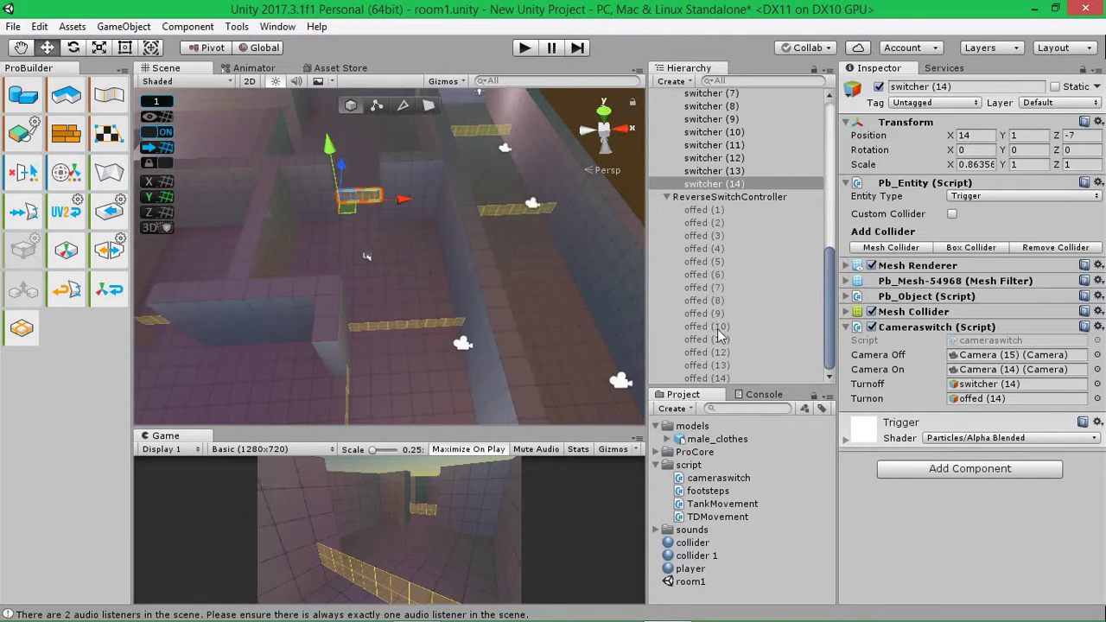
click(714, 378)
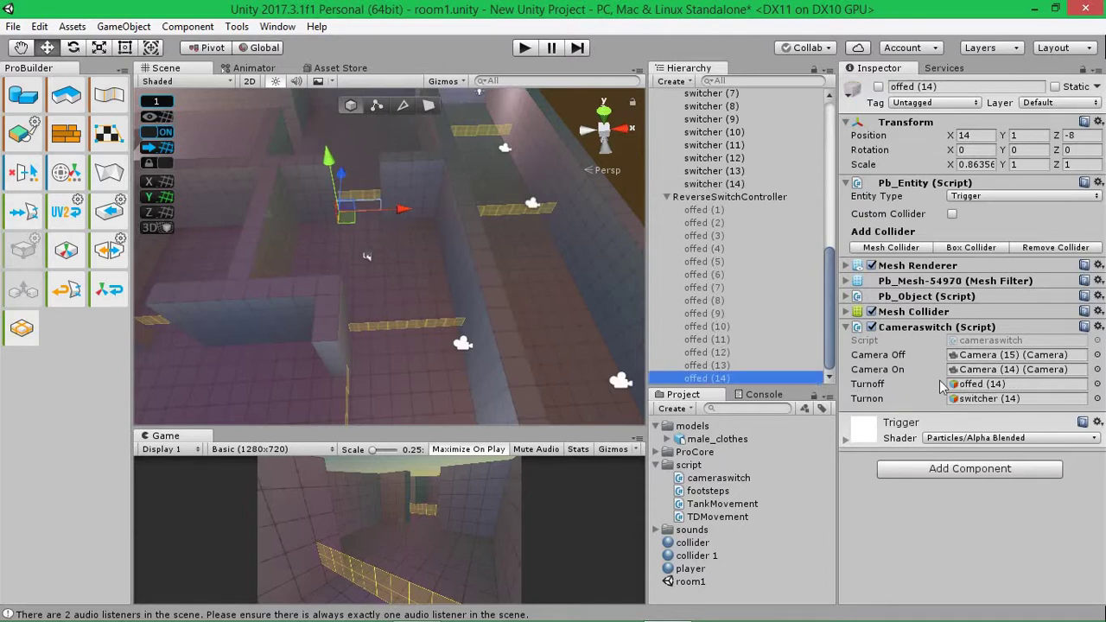
scroll(724, 199, up, 6)
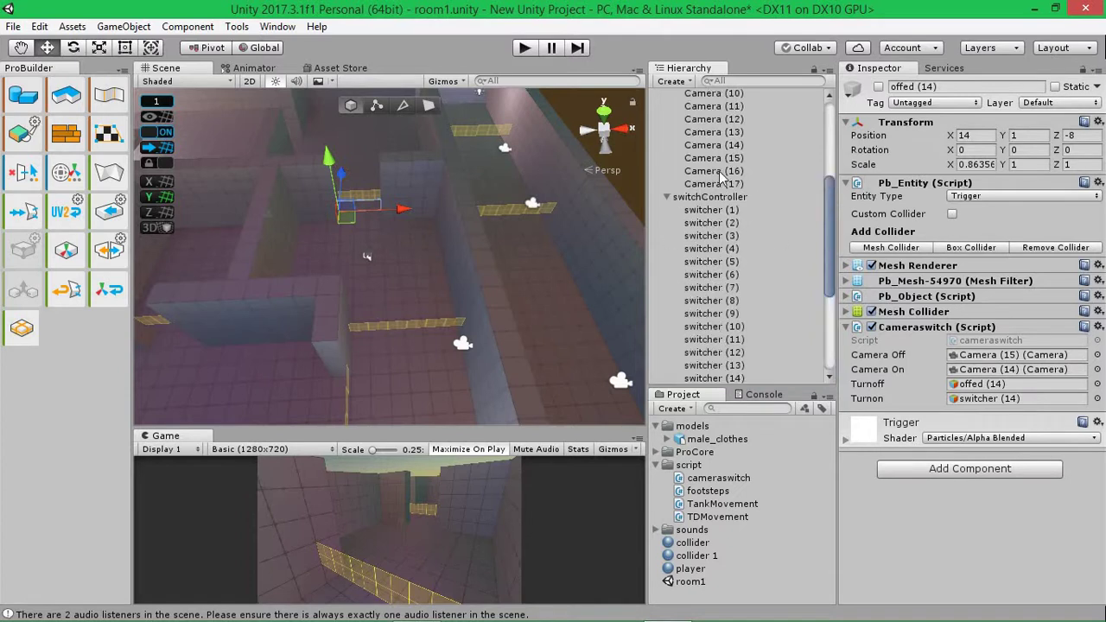
drag(716, 211, 989, 372)
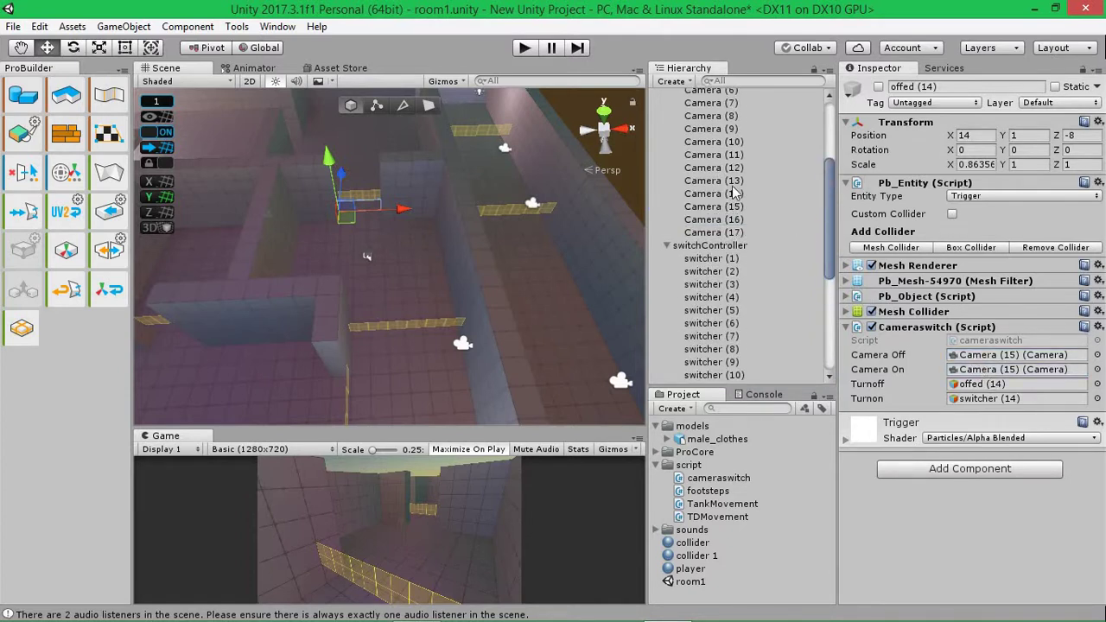
drag(728, 197, 989, 363)
Step: Run the game and walk the character back and forth across the new triggers to test the swapped cameras
click(524, 47)
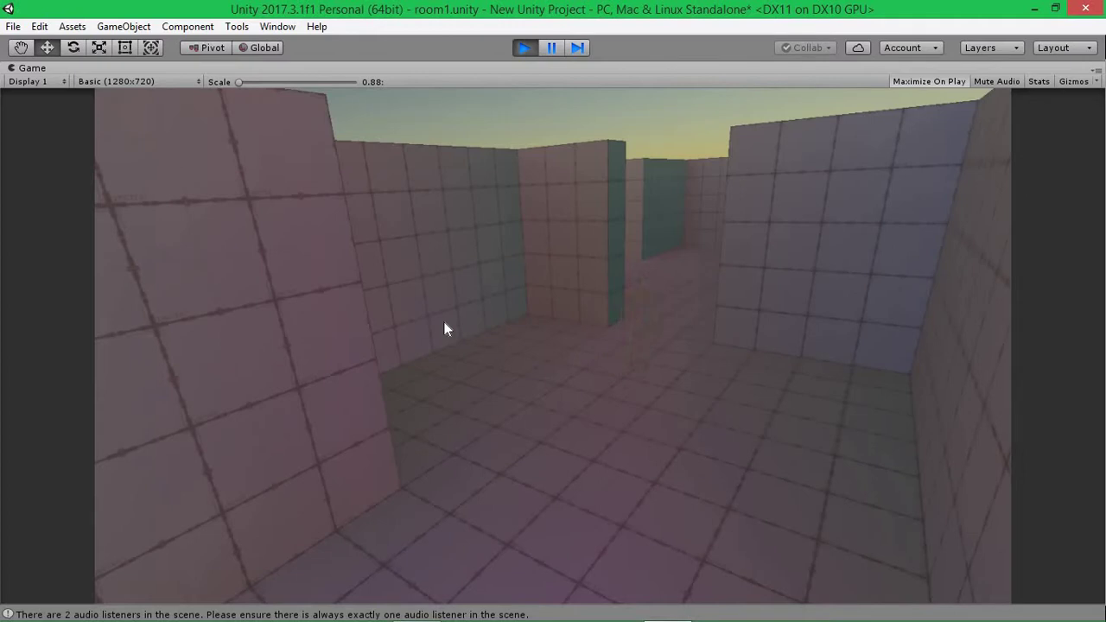
key(w)
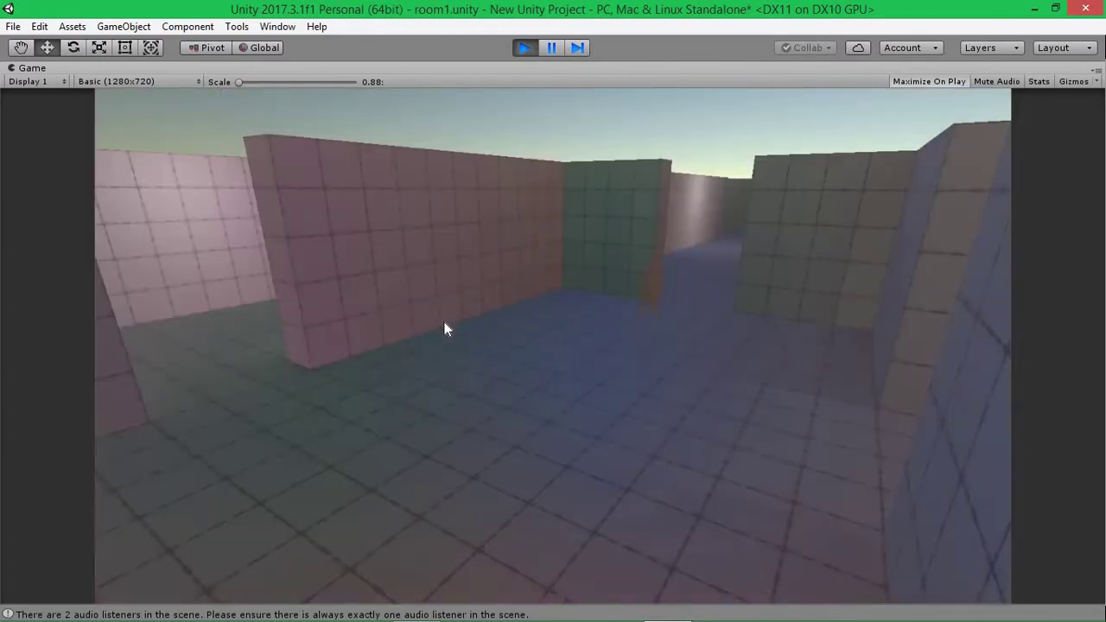
key(w)
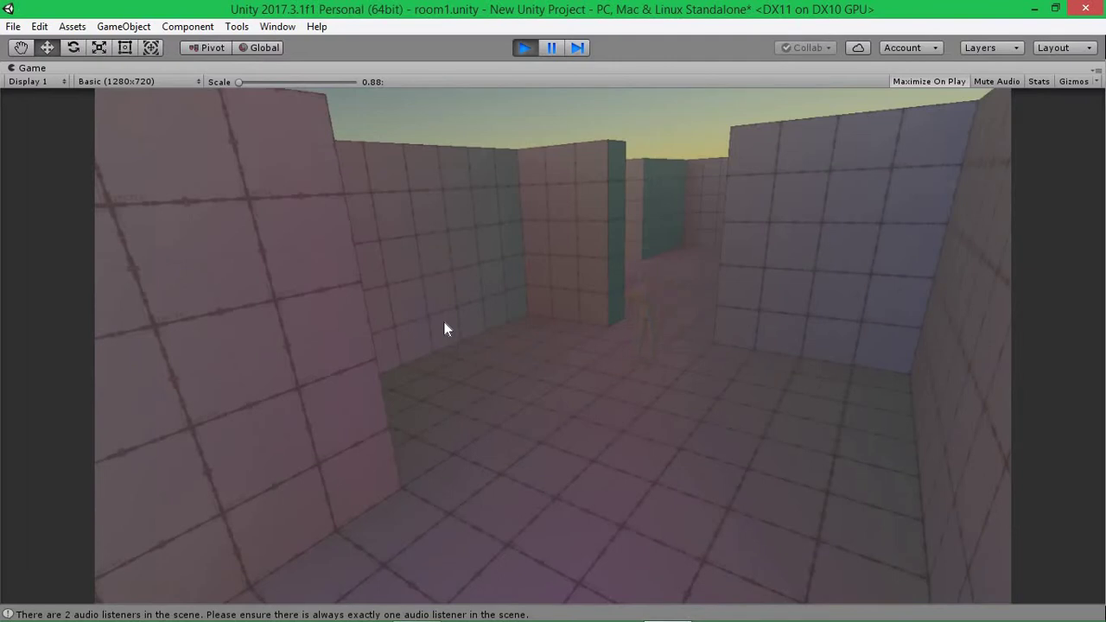
key(w)
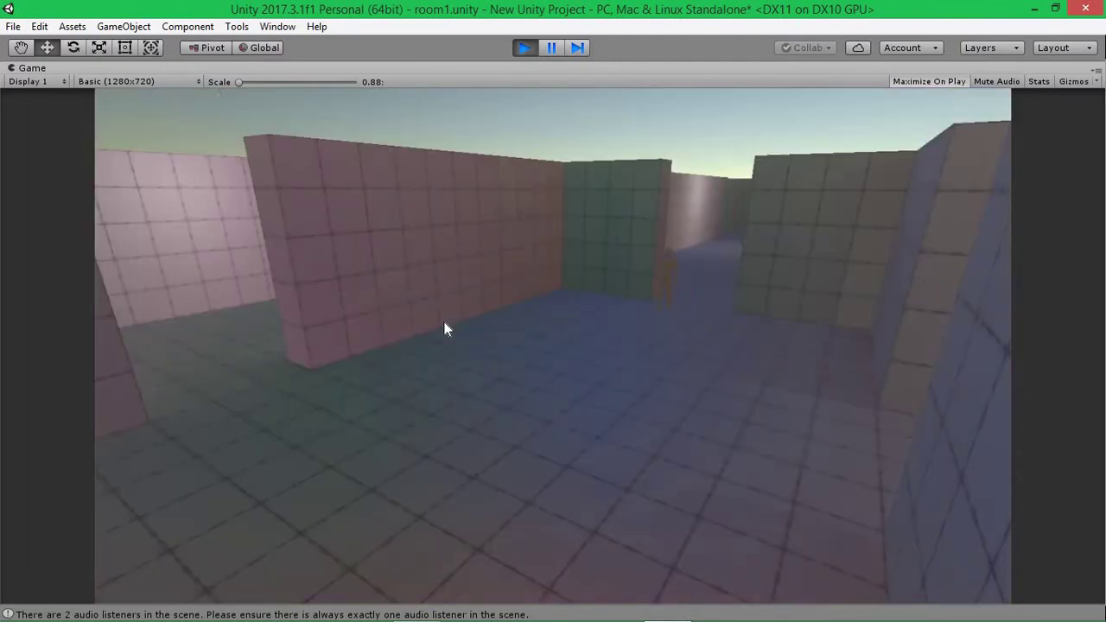
key(w)
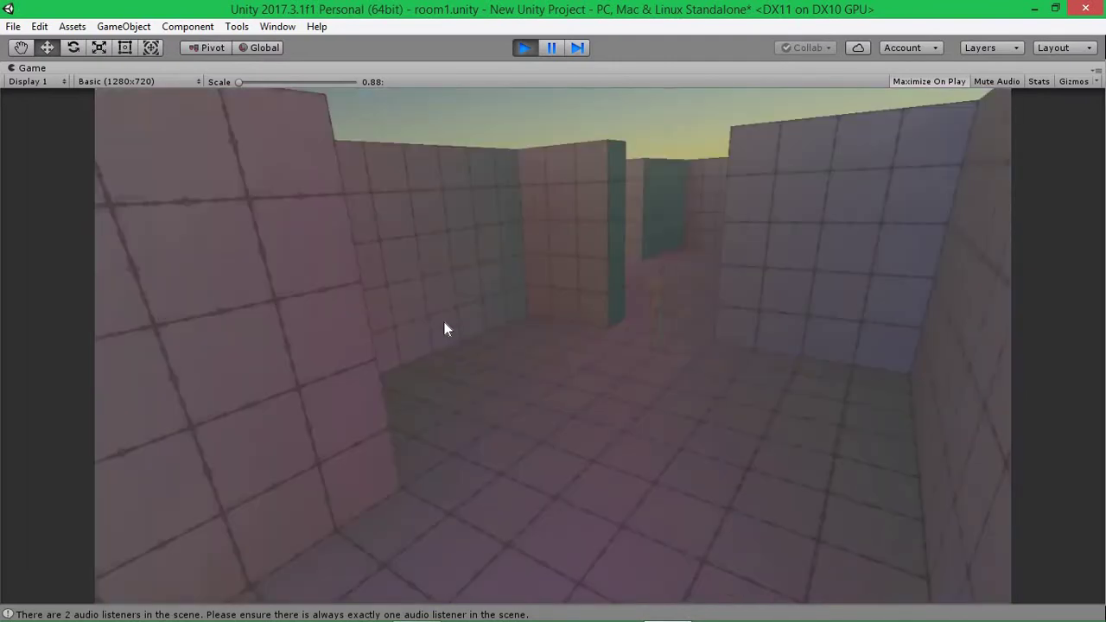
click(522, 47)
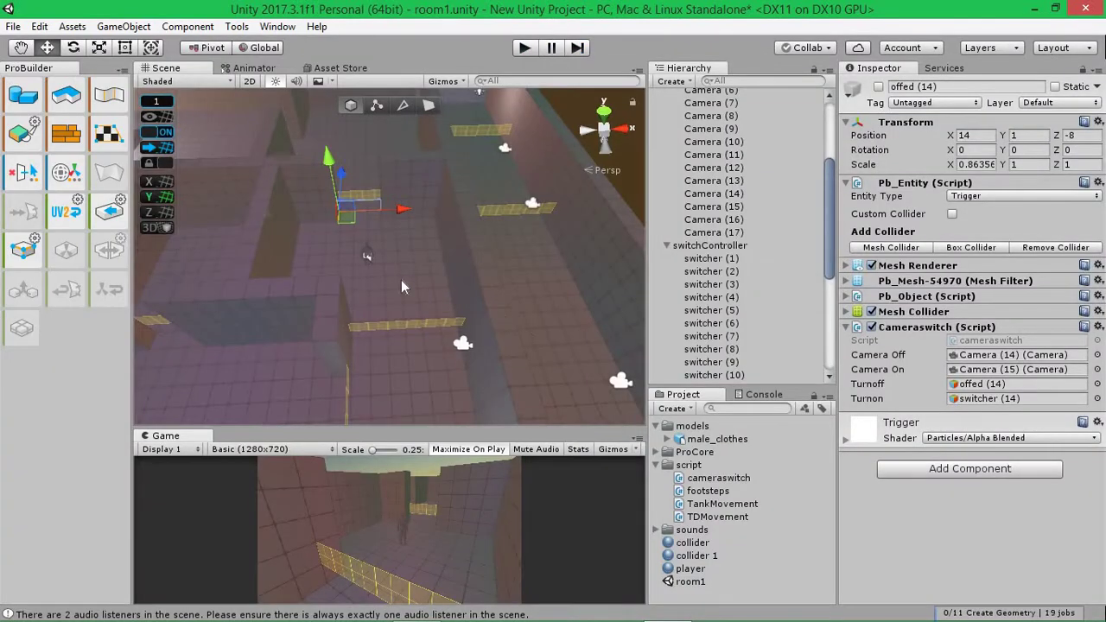
Step: Look over the whole level from above and inspect the code of the cameraswitch script
right_drag(393, 274, 271, 242)
scroll(398, 276, down, 5)
right_drag(445, 300, 442, 299)
alt+drag(442, 299, 328, 279)
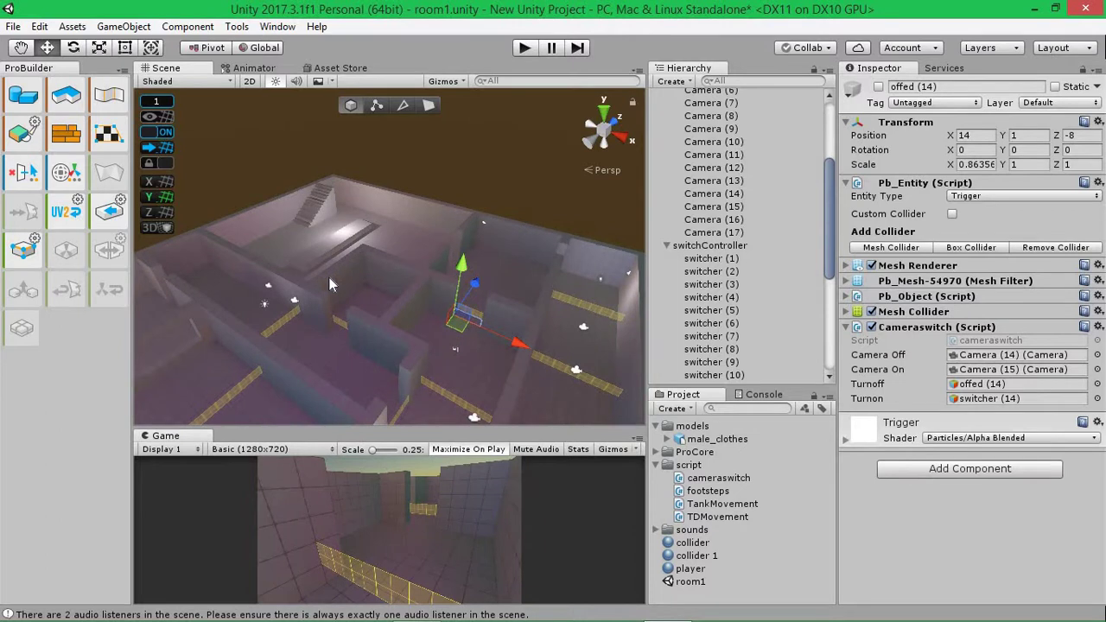
click(701, 480)
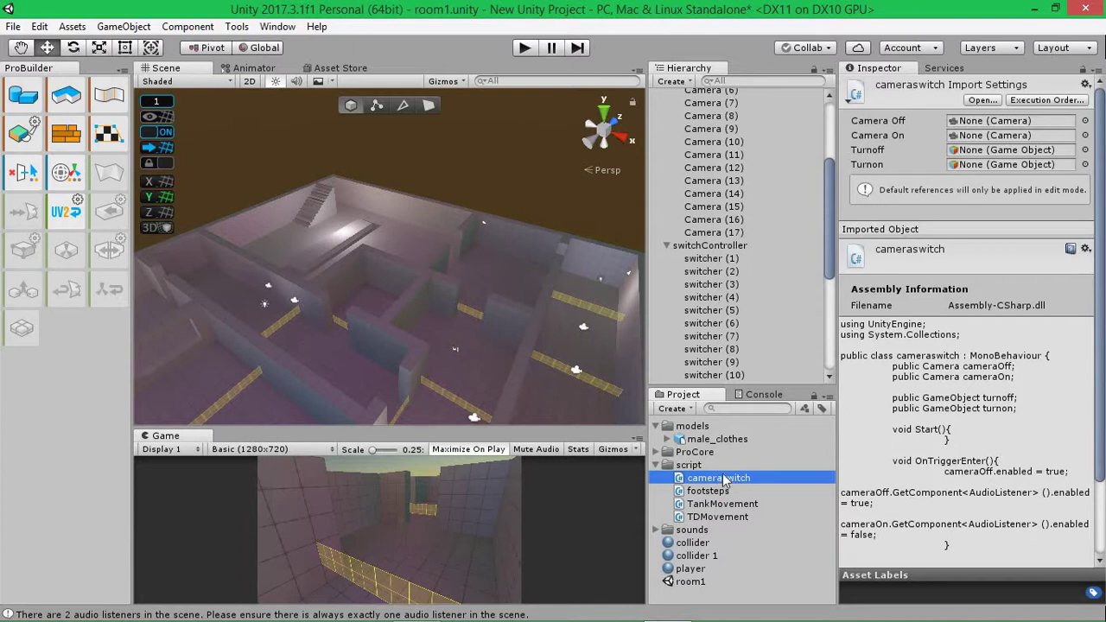
Step: Compare the Cameraswitch settings of switcher (1) and offed (1), and review the groups of cameras and triggers
click(716, 259)
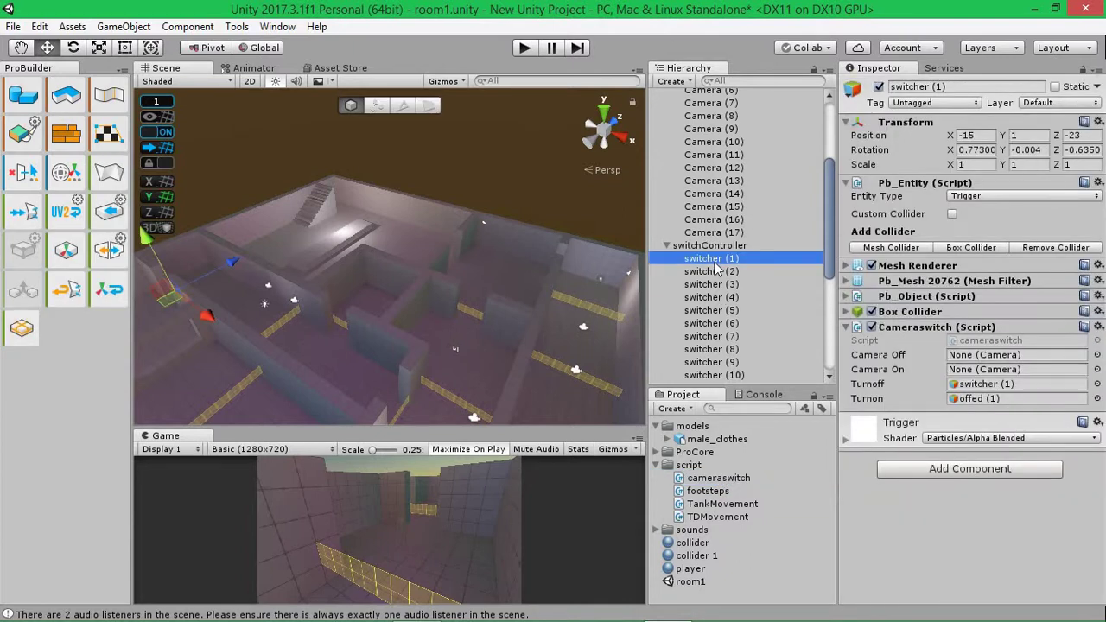
scroll(715, 263, down, 6)
click(709, 210)
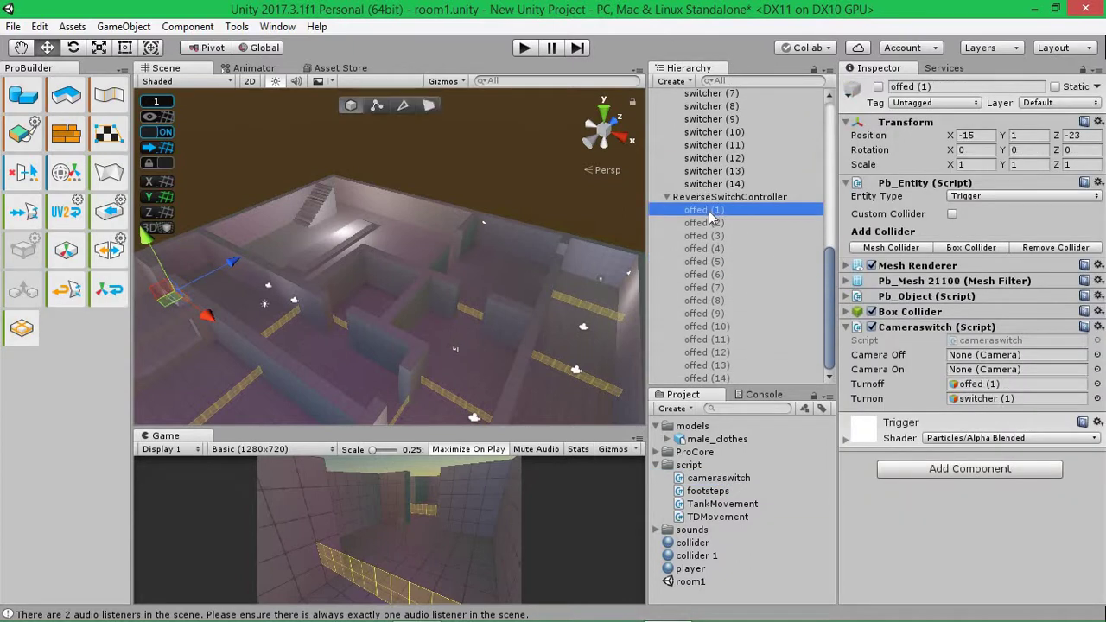
scroll(706, 309, up, 6)
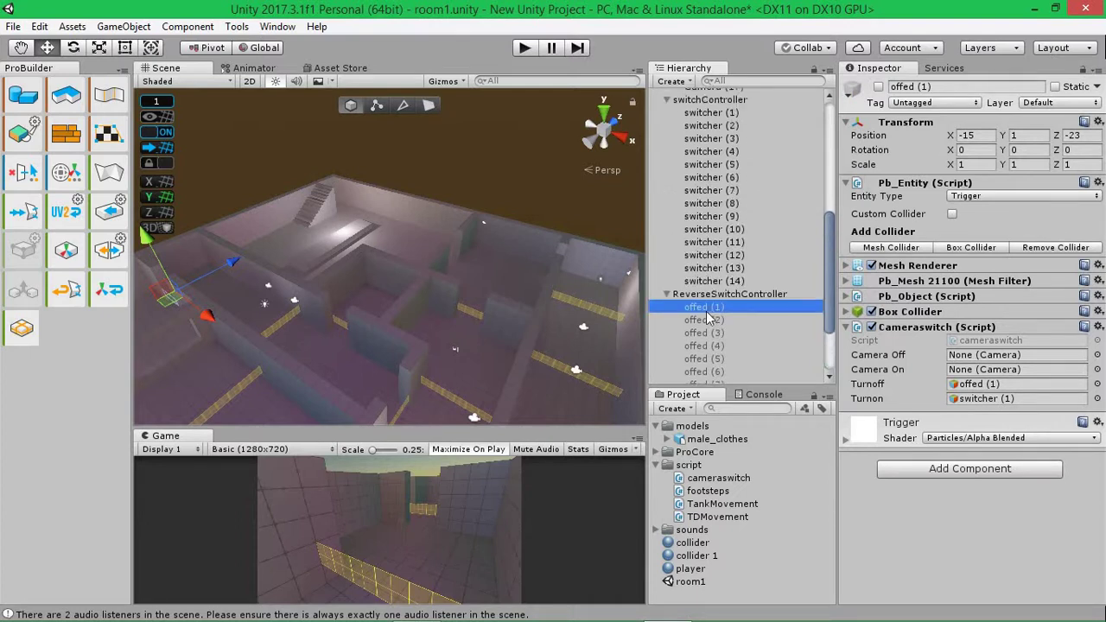
scroll(709, 260, down, 4)
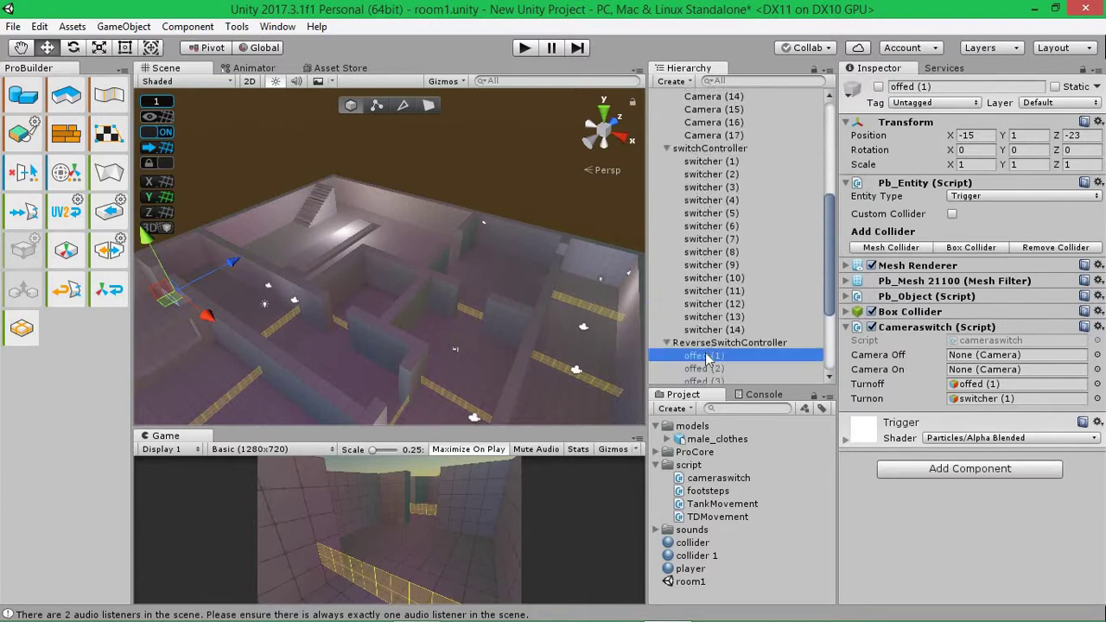
click(720, 163)
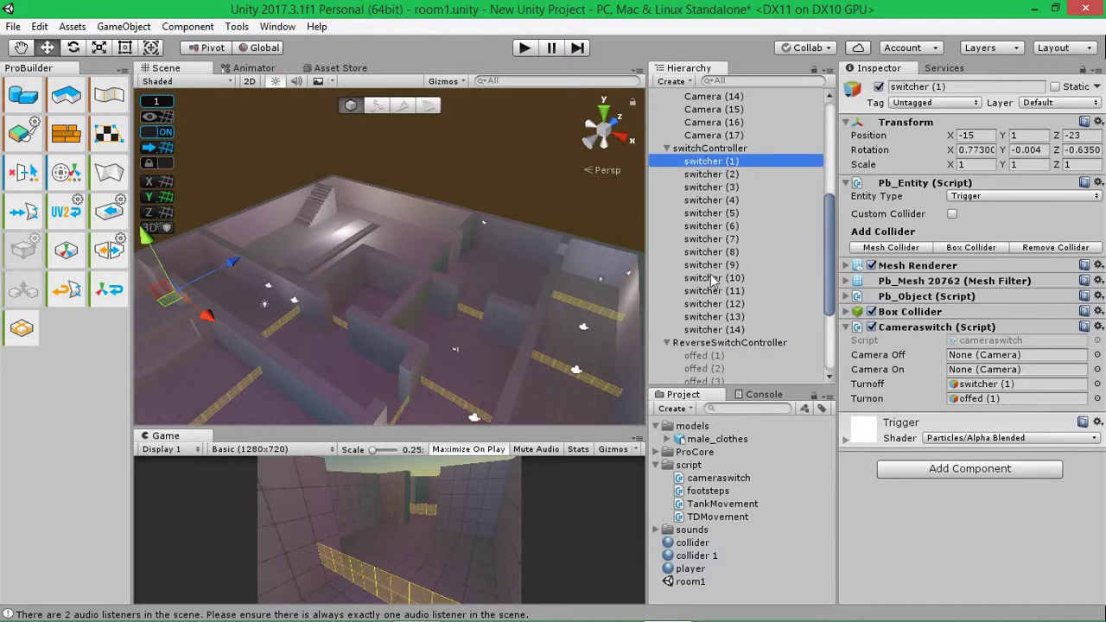
scroll(716, 257, up, 5)
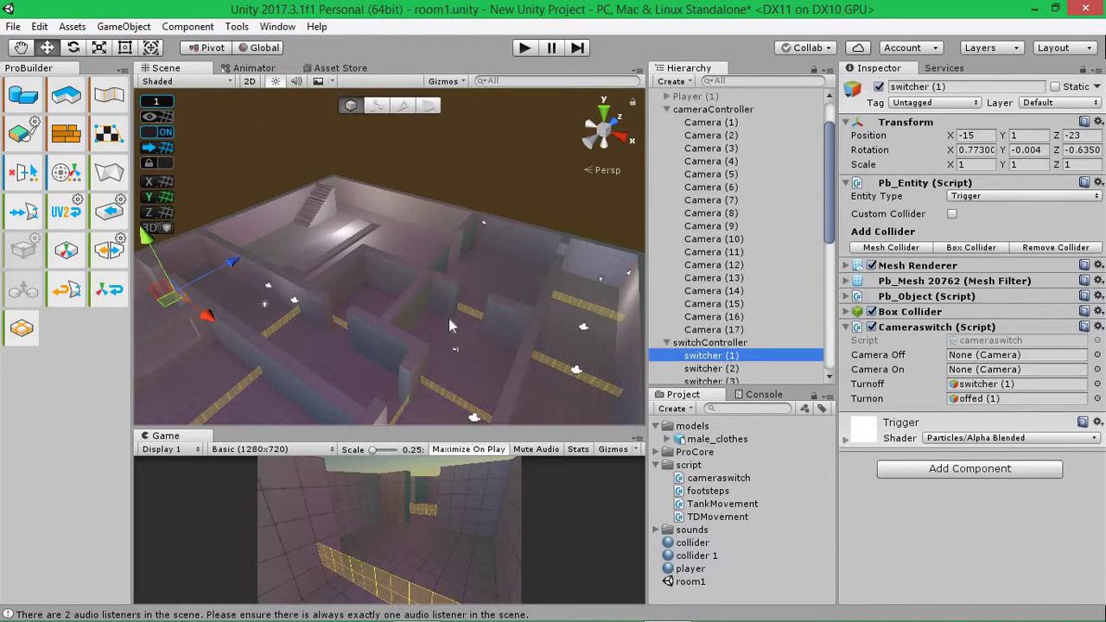
alt+drag(380, 328, 481, 344)
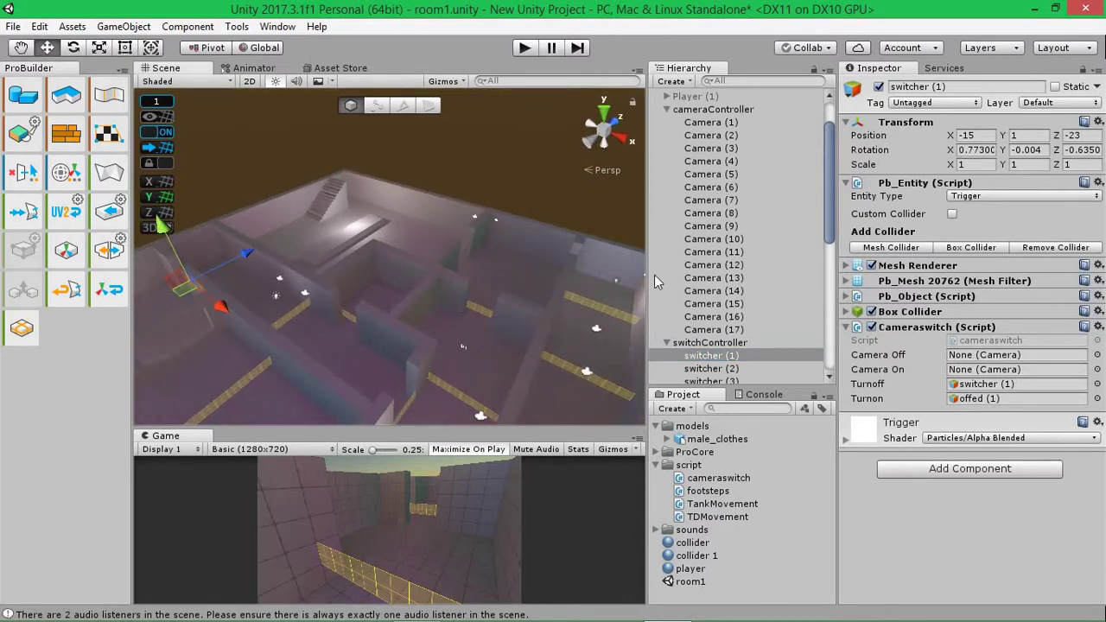
Step: Switch to the creator's Patreon page in the browser, review its $4, $8 and $12 membership packages, and open the Overview
click(1034, 10)
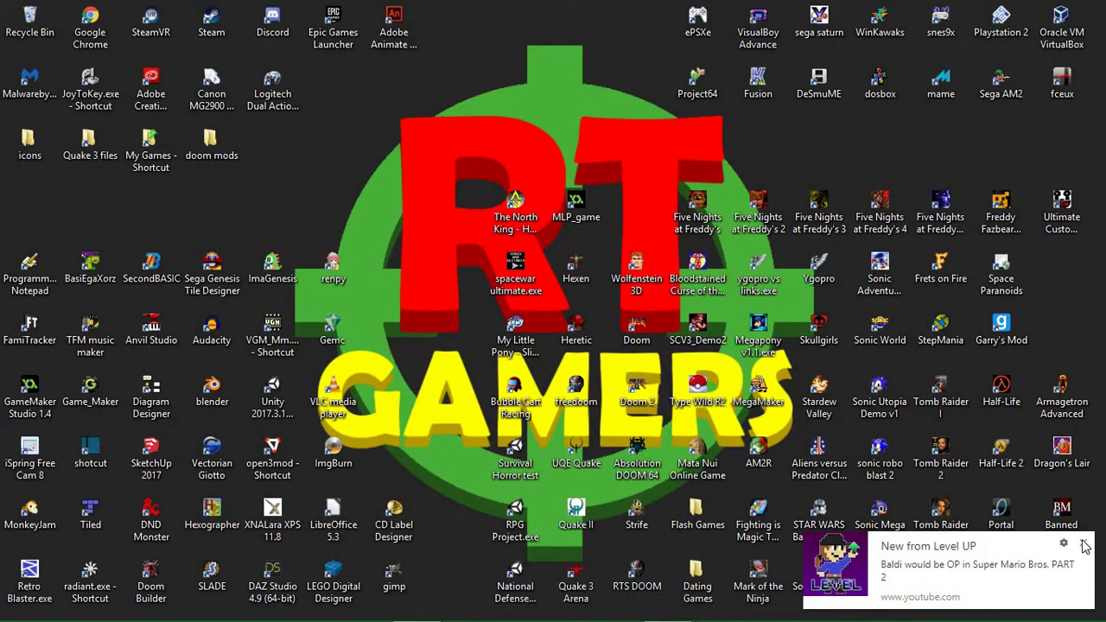
click(1085, 545)
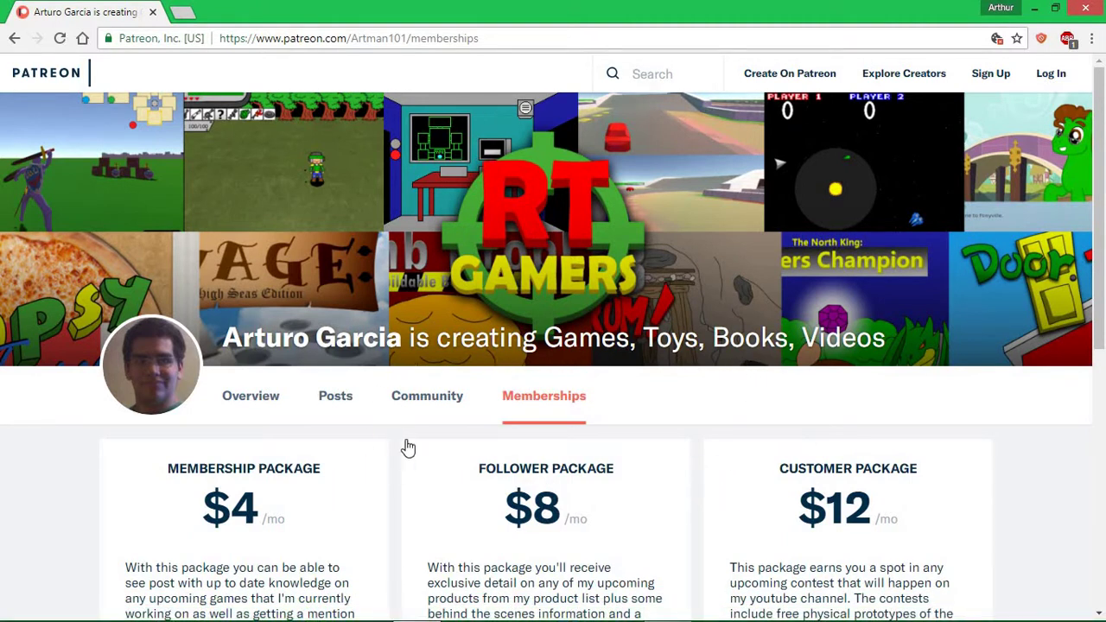
scroll(1101, 311, down, 1)
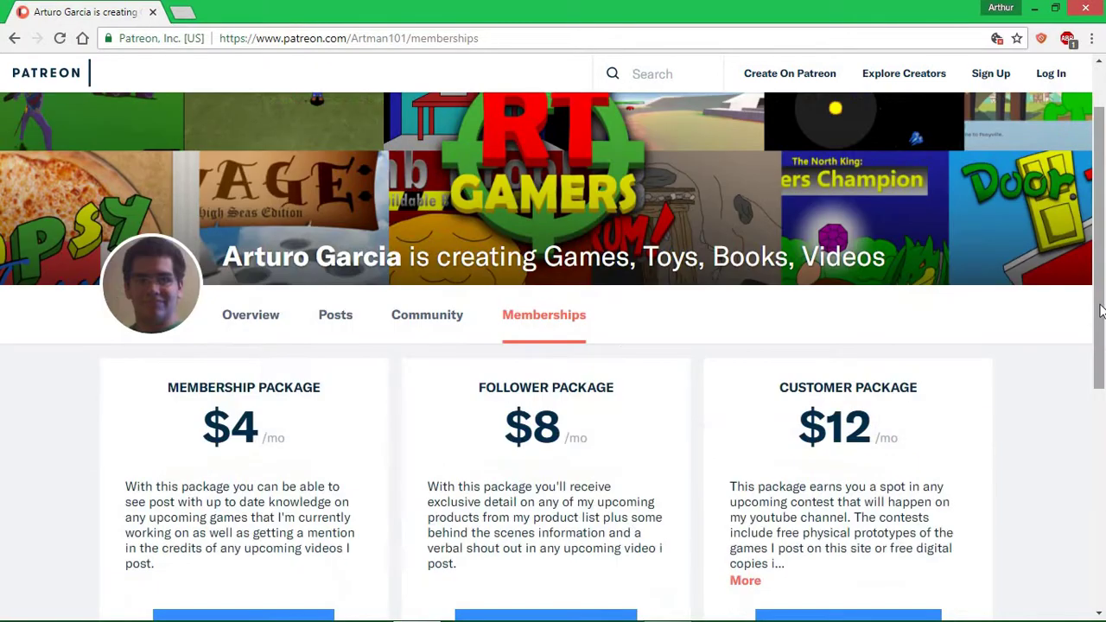
scroll(1101, 311, down, 2)
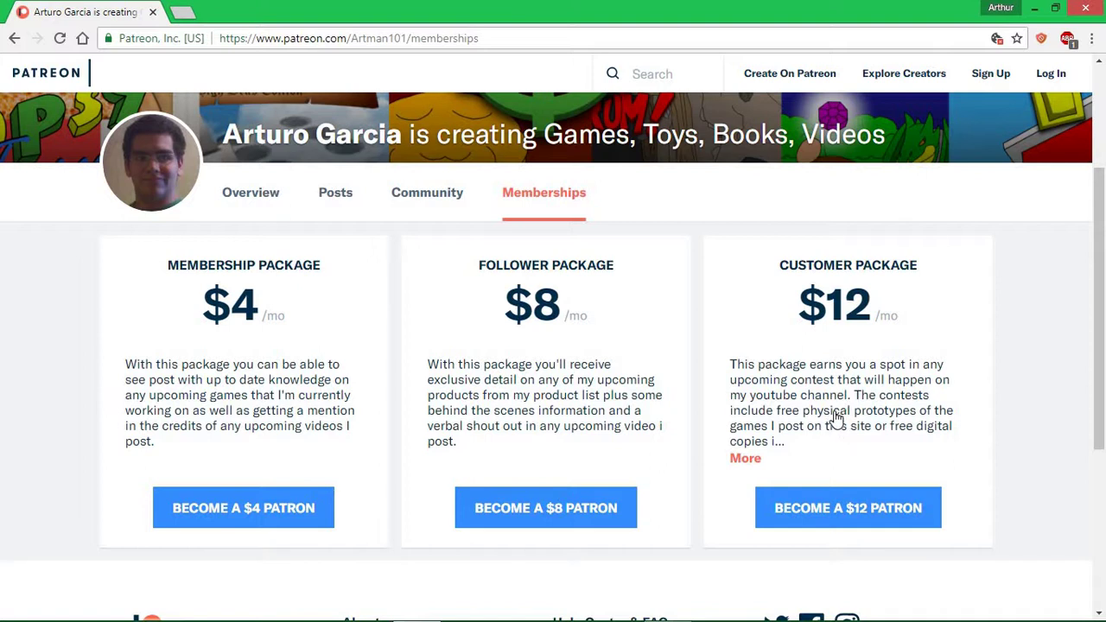
scroll(825, 433, up, 1)
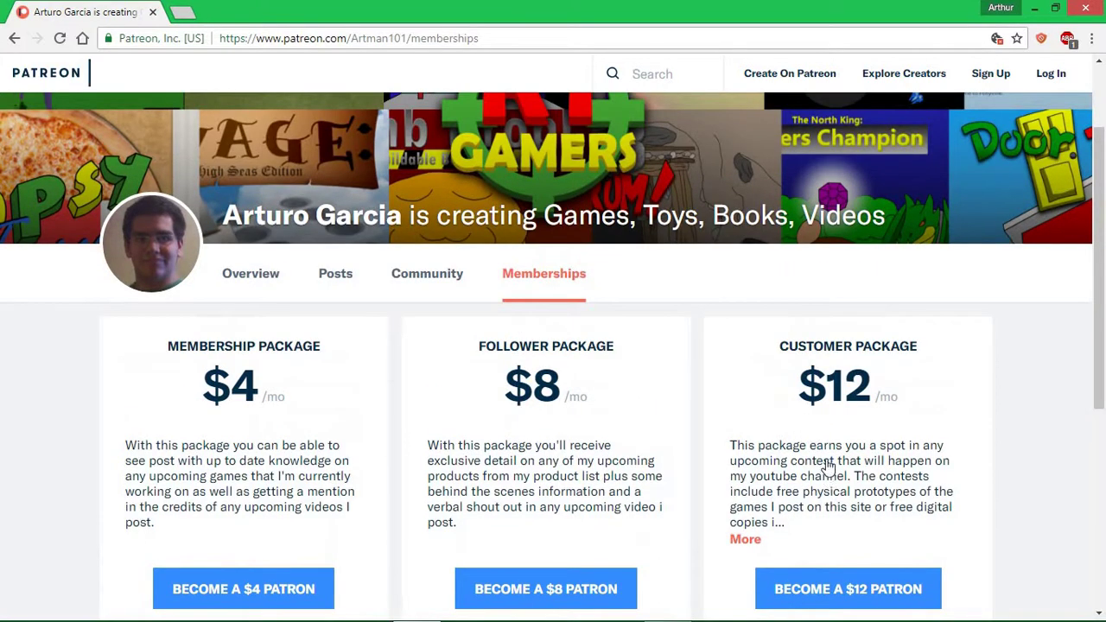
scroll(817, 449, down, 1)
scroll(817, 419, down, 1)
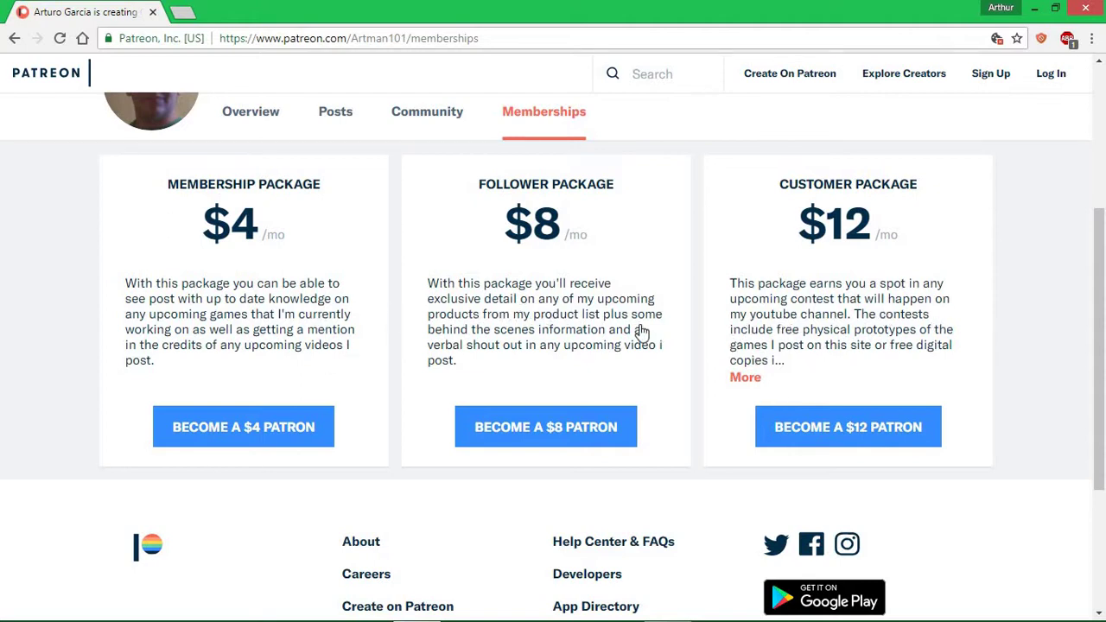
scroll(524, 327, up, 2)
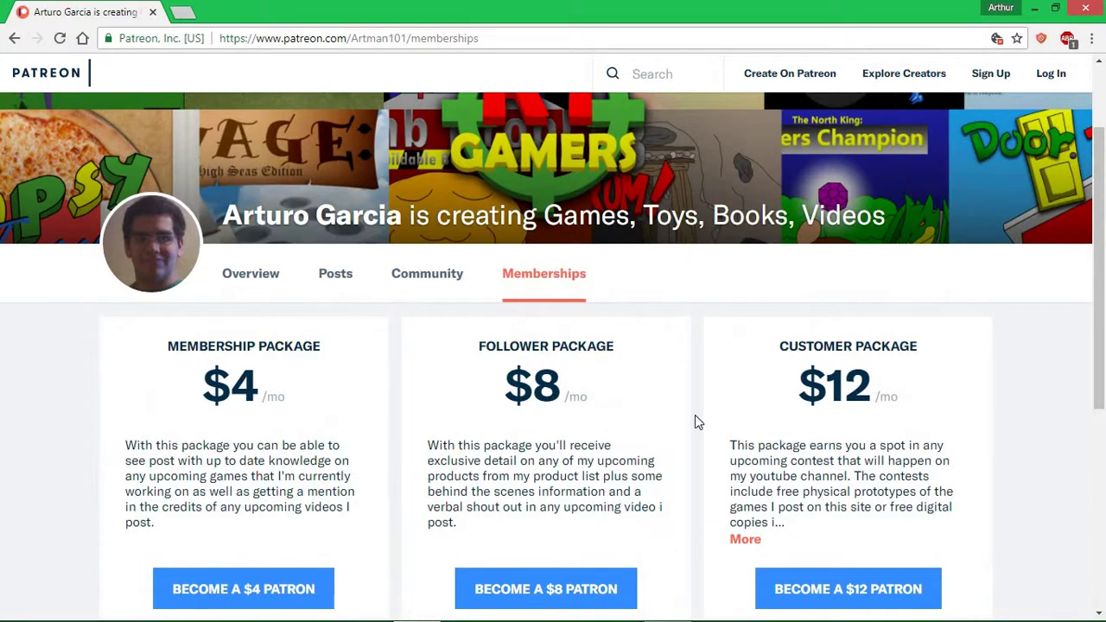
scroll(683, 413, down, 1)
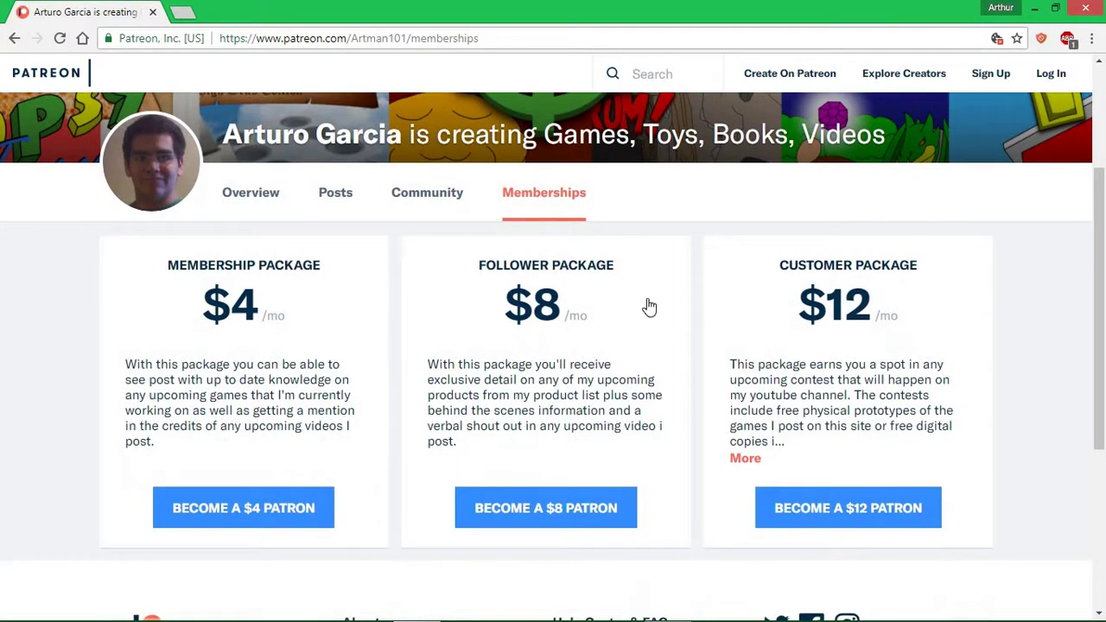
click(277, 203)
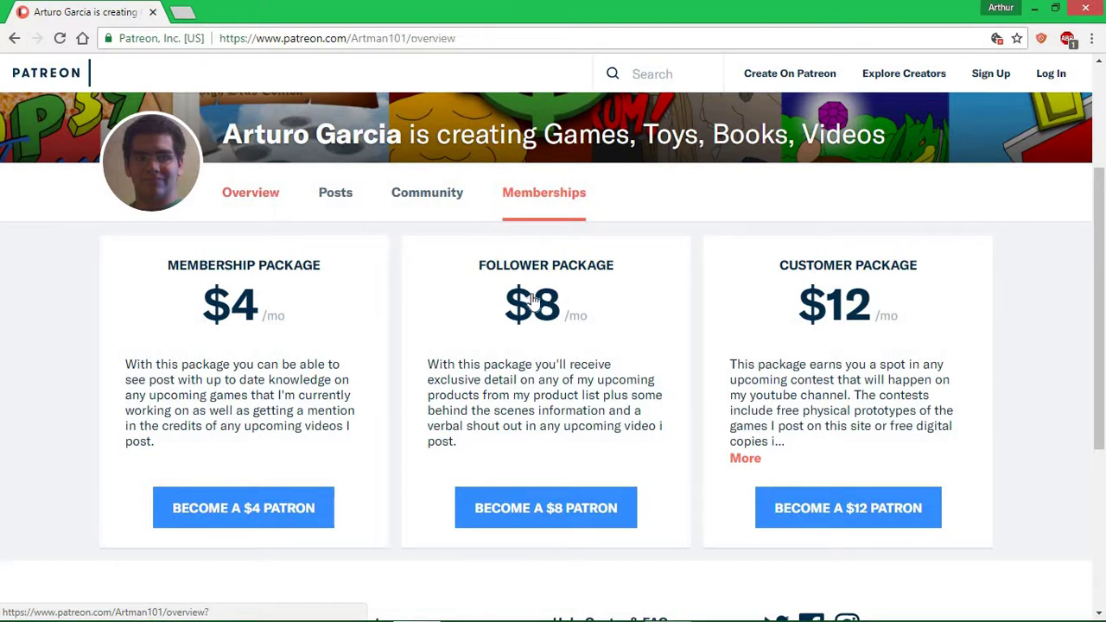